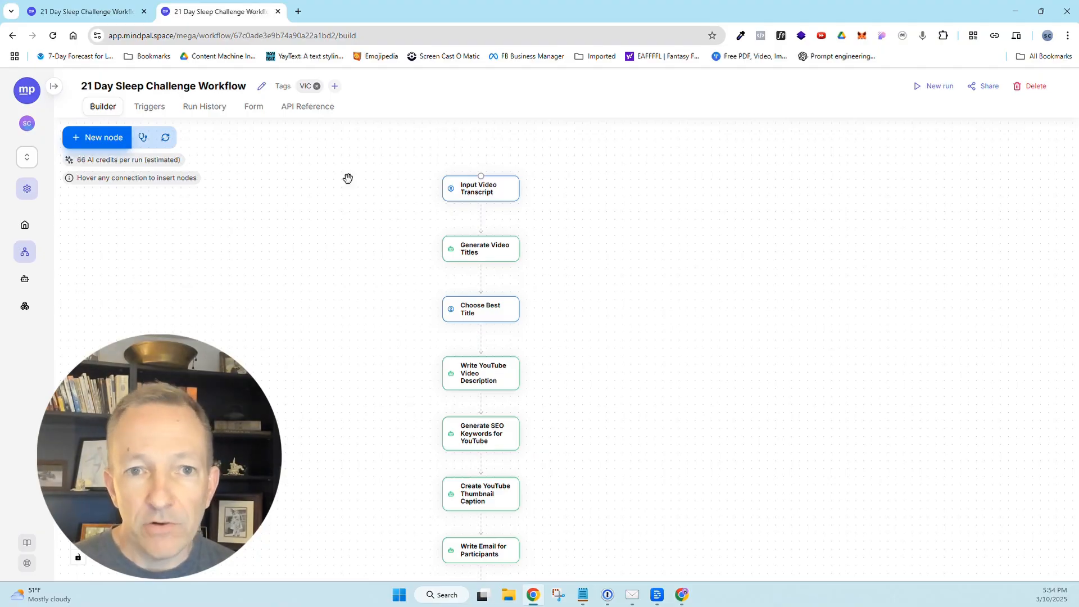
- Open the 21 Day Sleep Challenge Workflow's run history and view the selected completed run started 2/27/2025, 10:29:43 AM
left_click(104, 19)
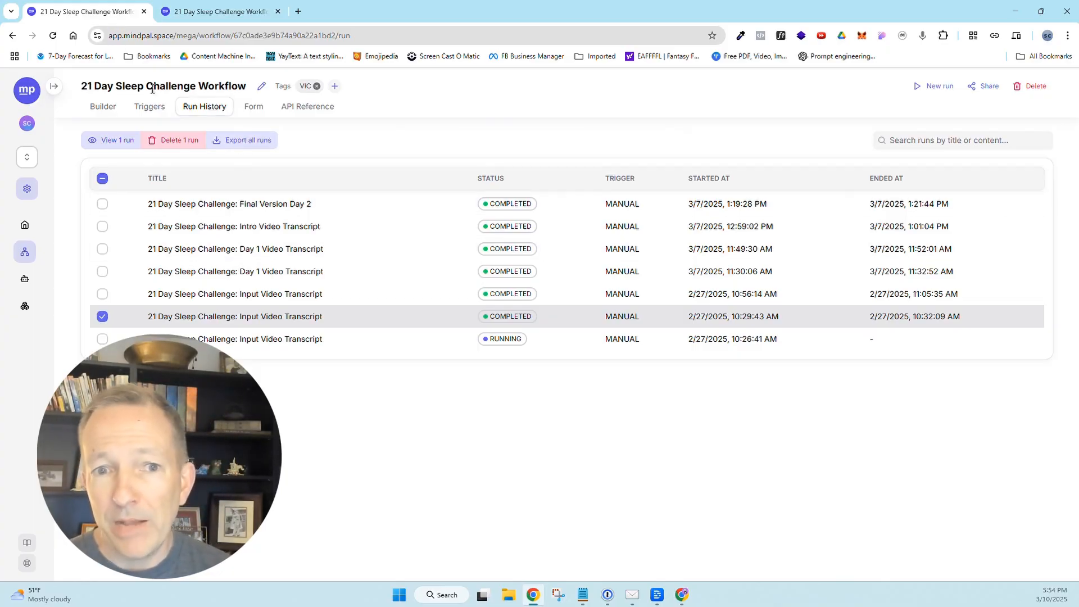
left_click_drag(80, 86, 256, 88)
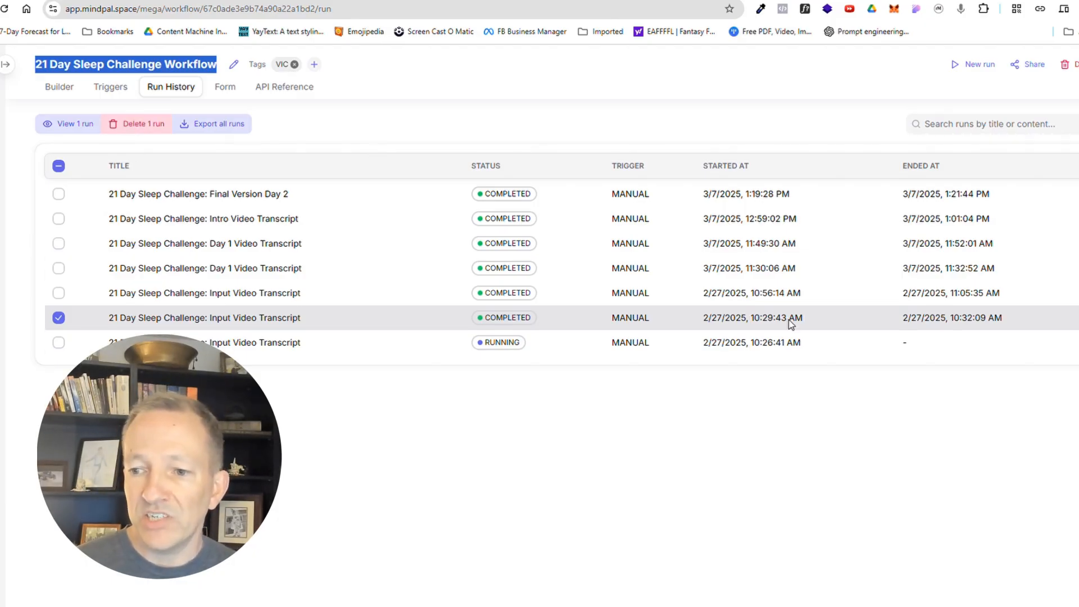
left_click(181, 320)
left_click(180, 321)
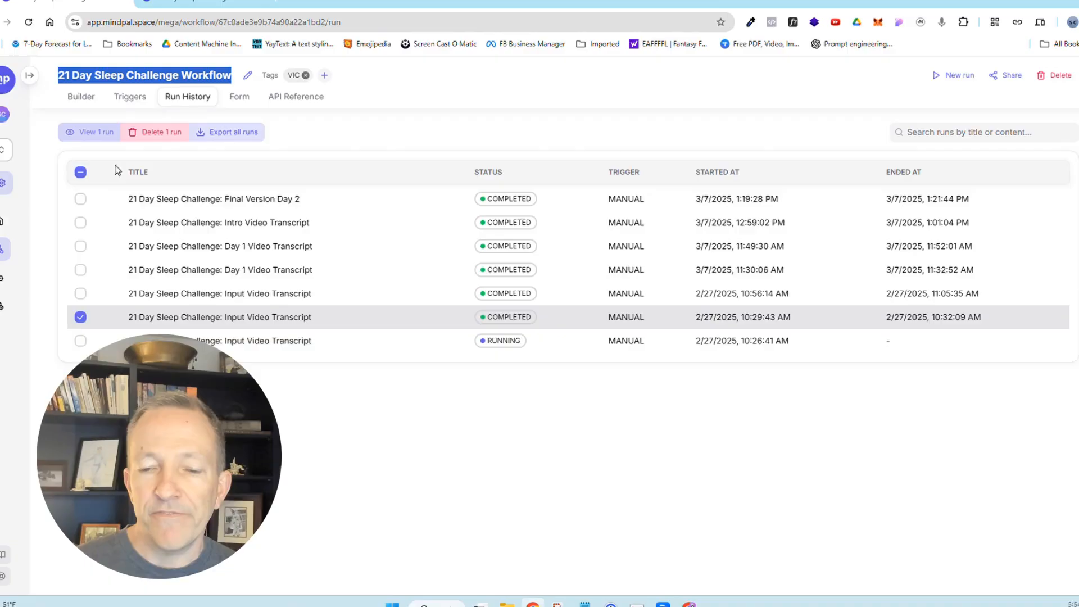
left_click(97, 132)
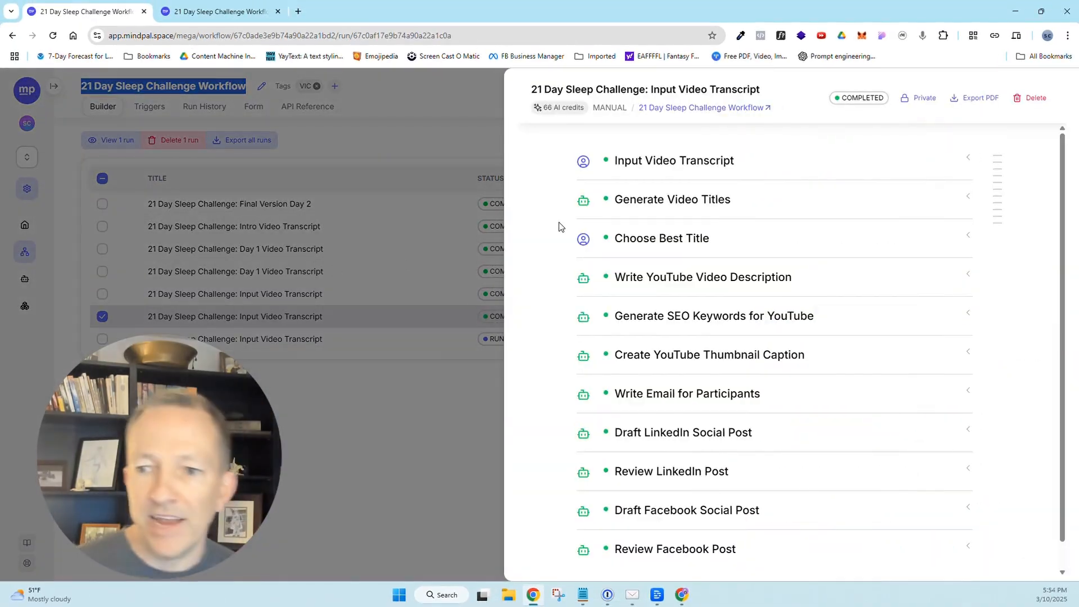
- Expand the run's Generate Video Titles output and read through the suggested titles
left_click(634, 200)
scroll(692, 263, "down", 1)
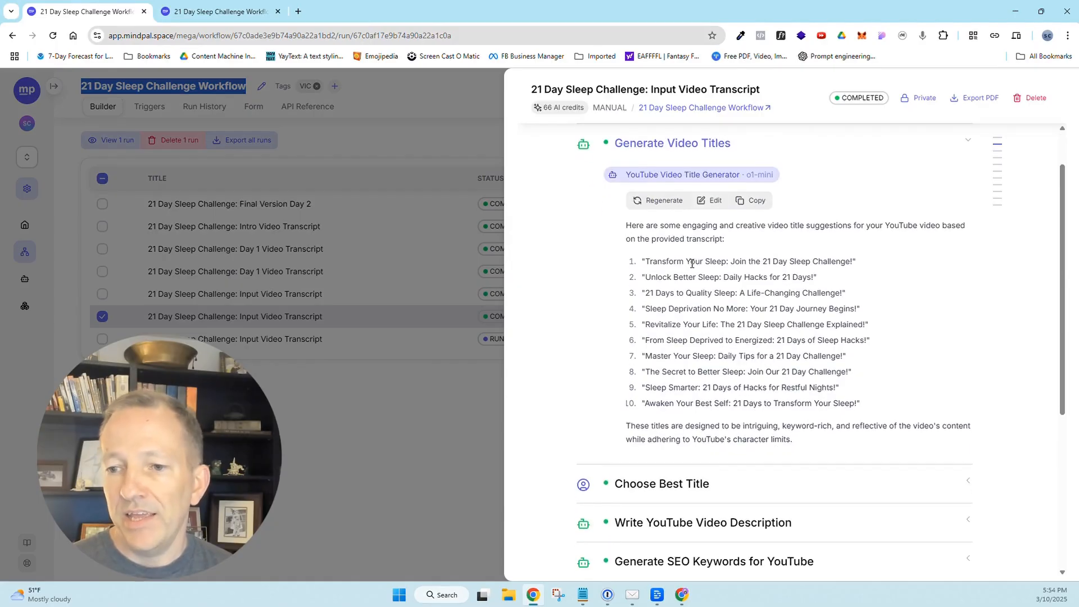
scroll(691, 264, "down", 4)
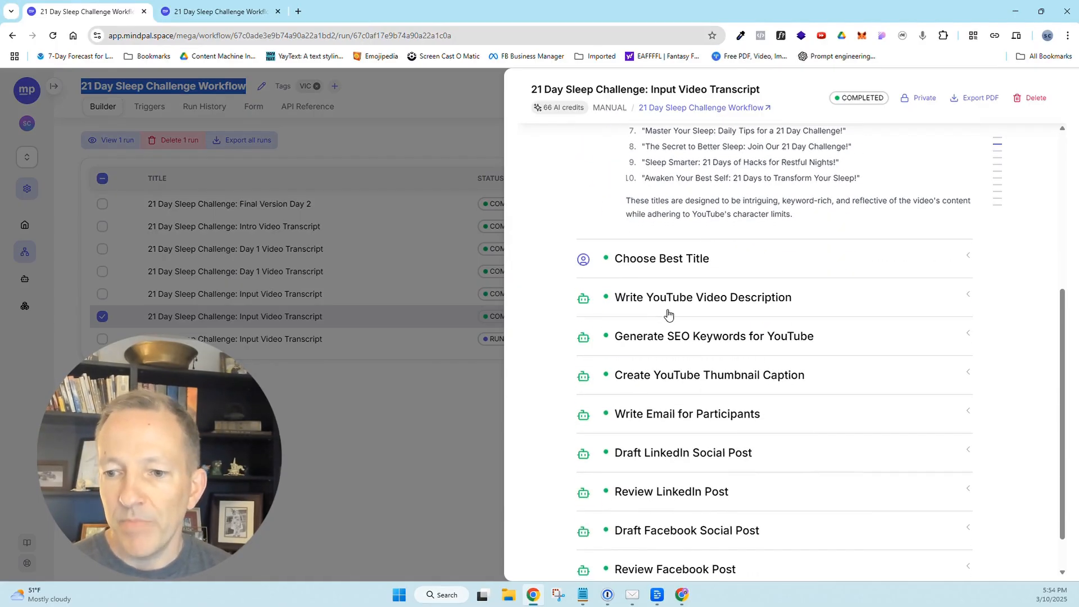
- Expand the run's Write YouTube Video Description output and read the full description, highlighting its opening paragraph
left_click(660, 304)
scroll(662, 300, "down", 3)
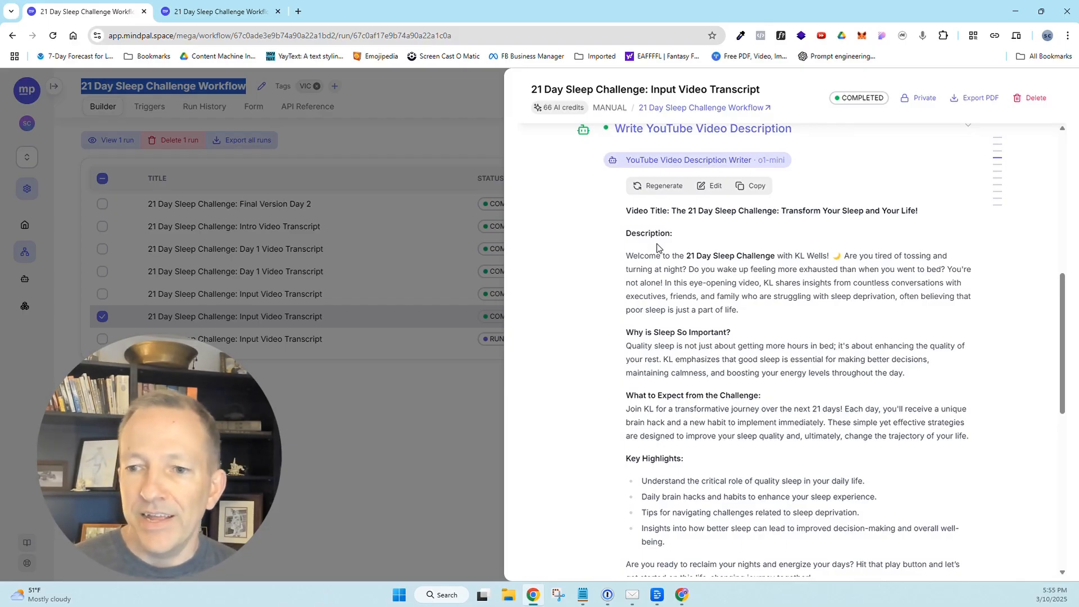
left_click_drag(627, 258, 863, 325)
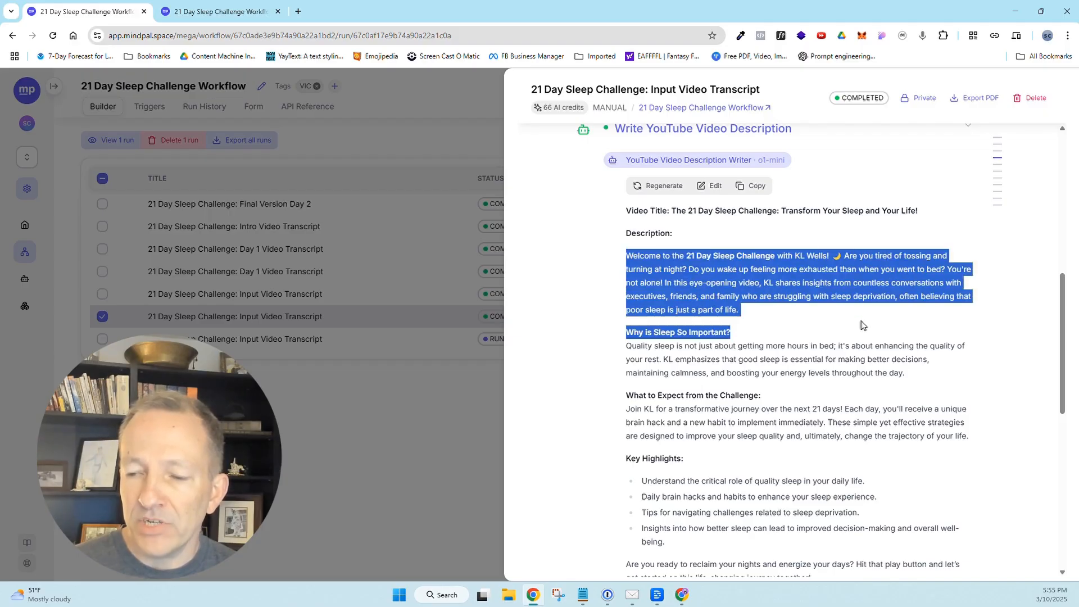
scroll(684, 356, "down", 4)
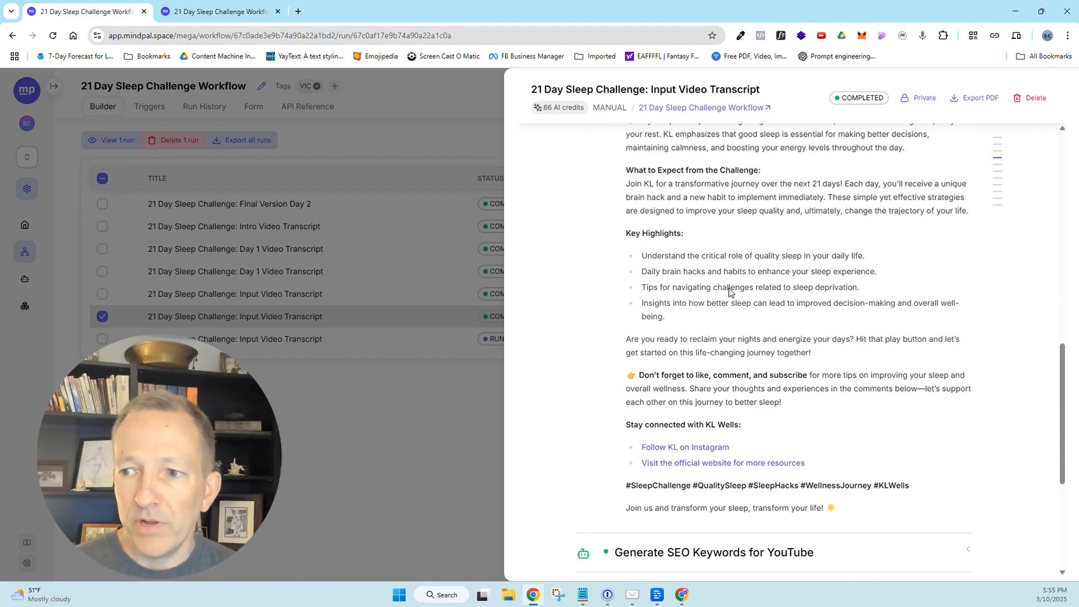
scroll(630, 351, "up", 4)
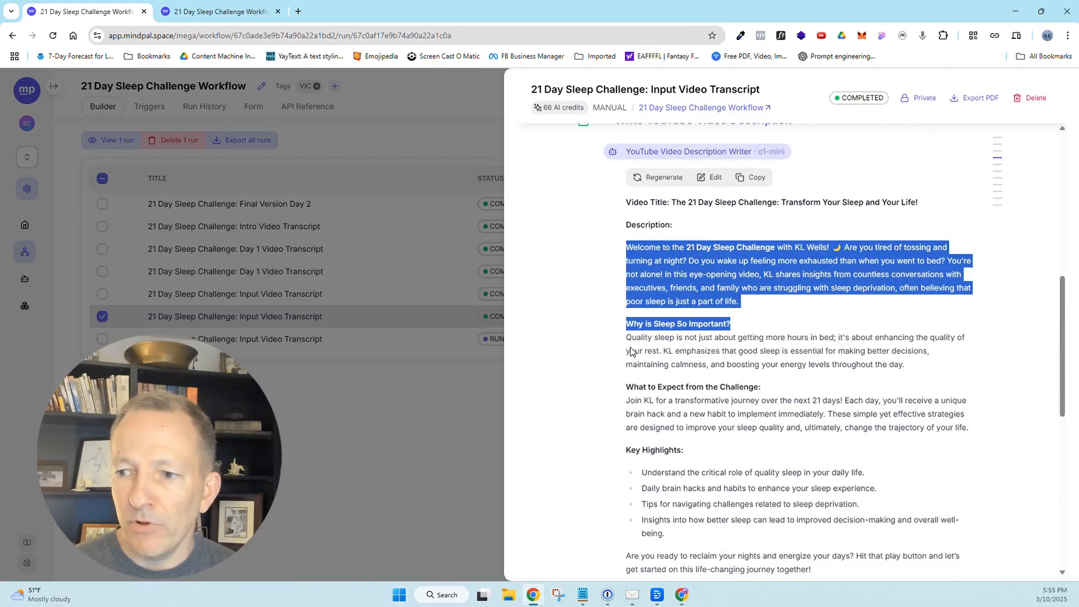
scroll(630, 351, "down", 8)
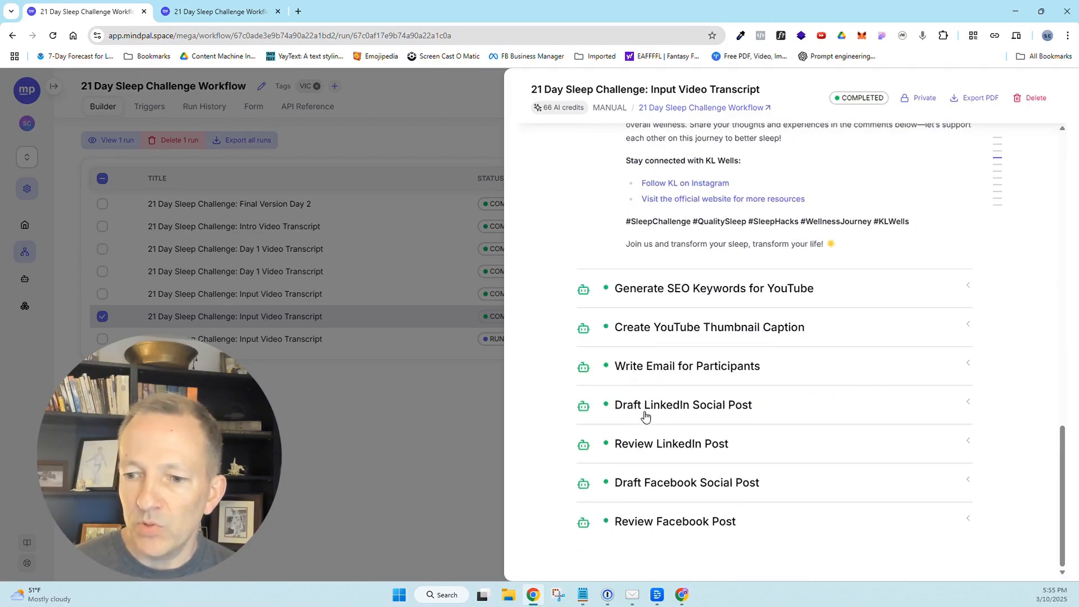
- Expand the run's Write Email for Participants output and highlight the email's opening greeting sentence
left_click(649, 367)
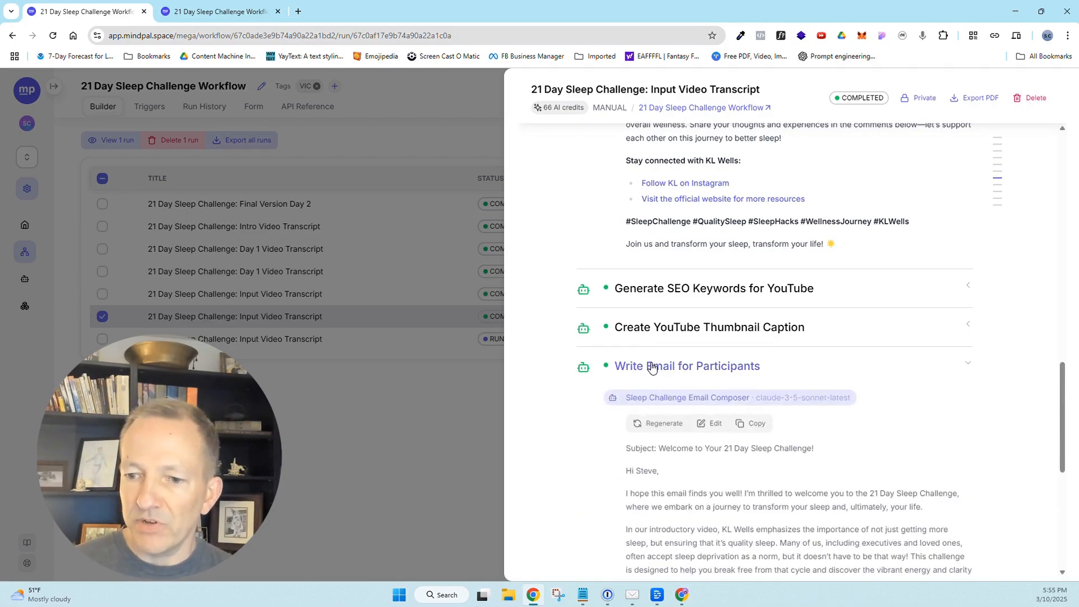
scroll(668, 382, "down", 6)
left_click_drag(626, 155, 746, 155)
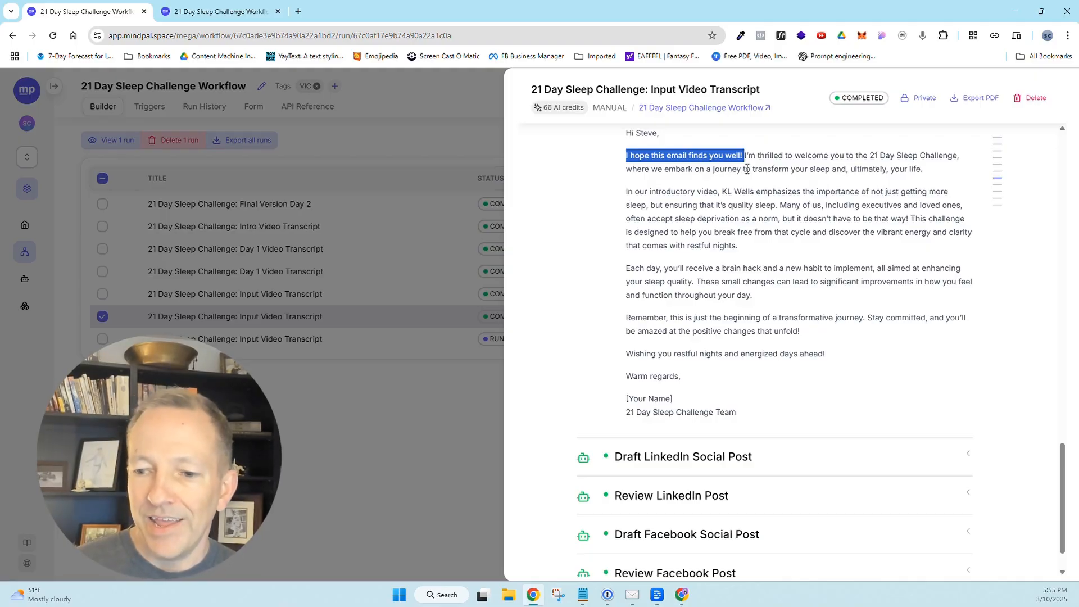
- Expand the run's Draft LinkedIn Social Post output and read the drafted post
scroll(730, 427, "down", 1)
left_click(714, 406)
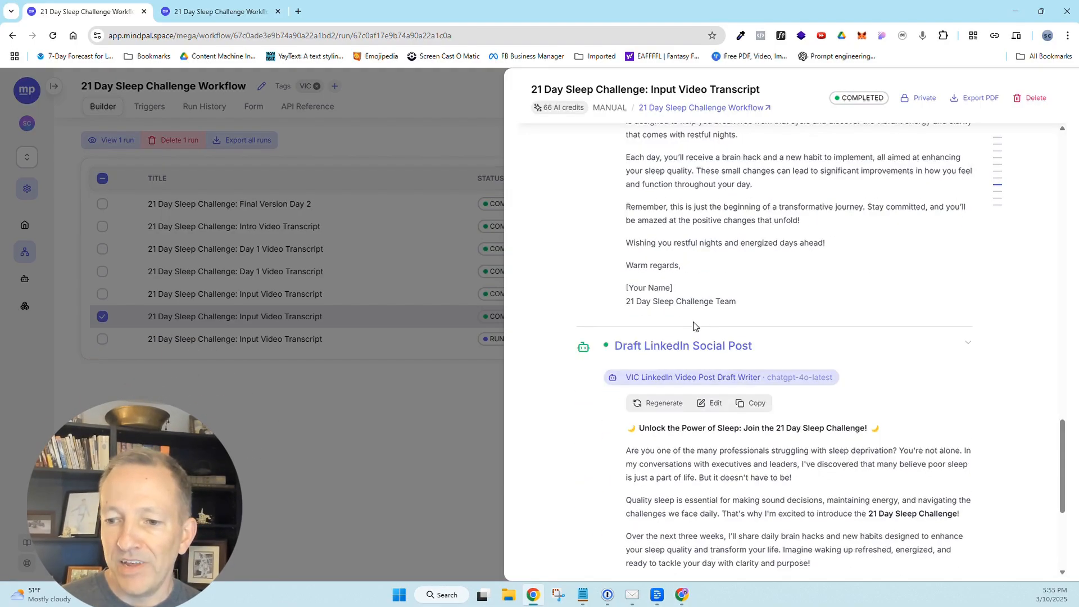
scroll(693, 322, "down", 5)
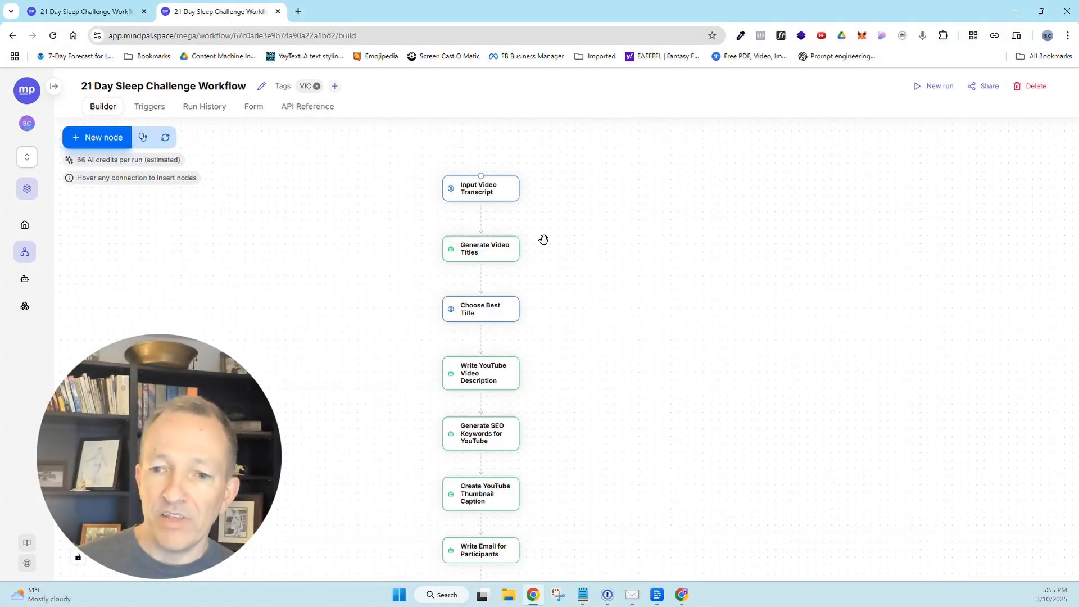
- Open the Generate Video Titles node in the workflow builder and examine its task prompt and Video Transcript variable
left_click(509, 249)
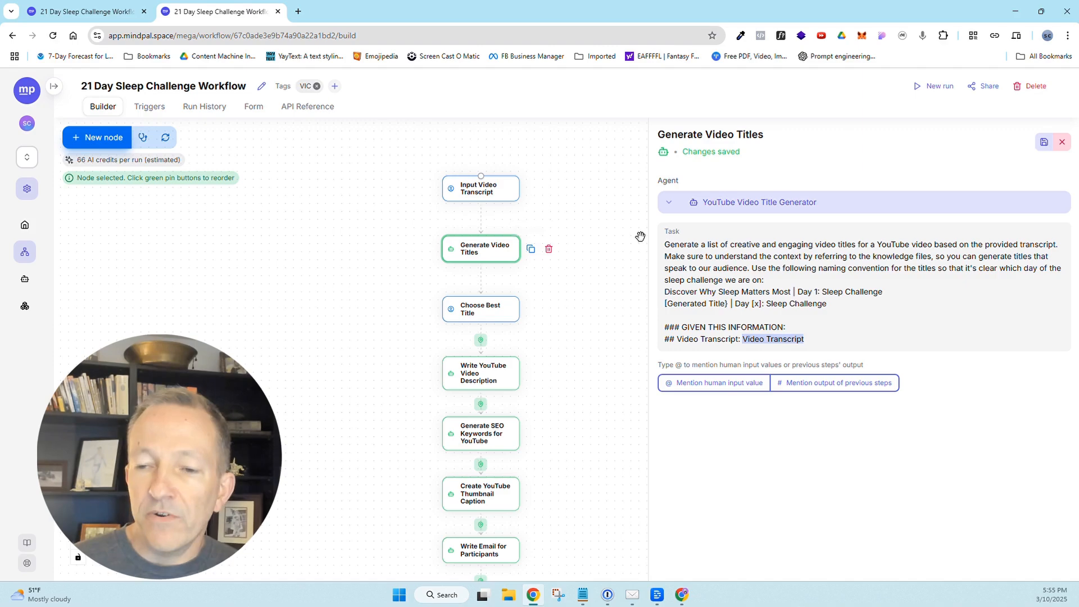
left_click_drag(665, 248, 854, 301)
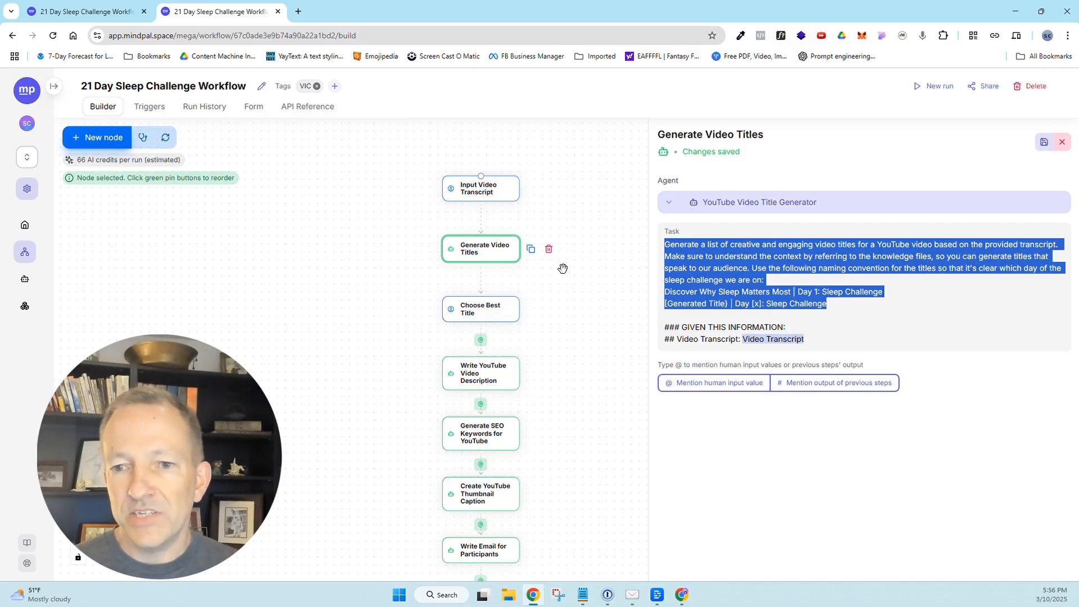
left_click(862, 314)
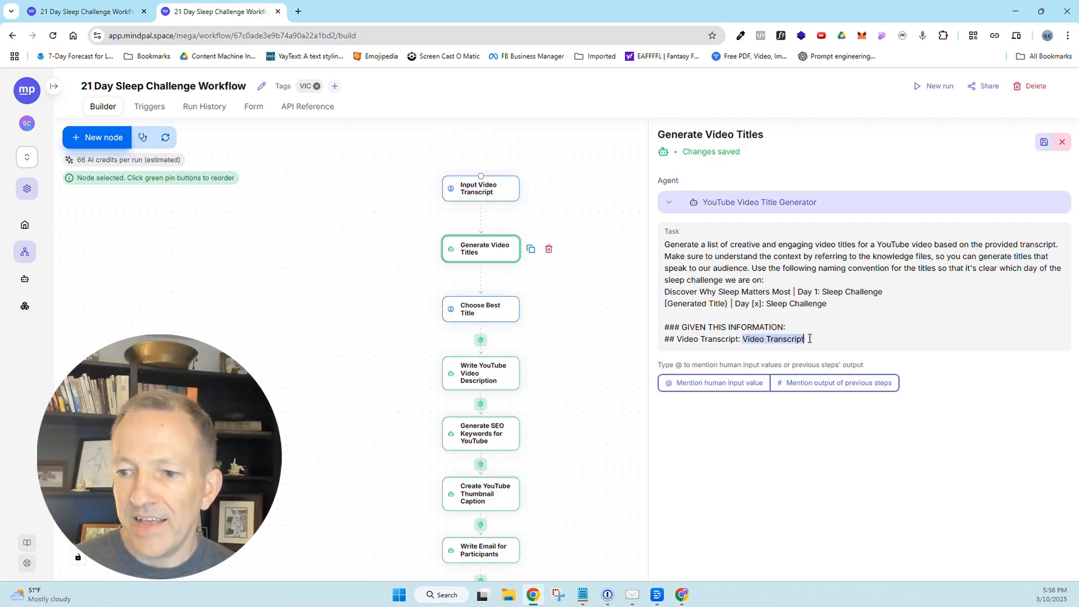
left_click_drag(809, 339, 746, 339)
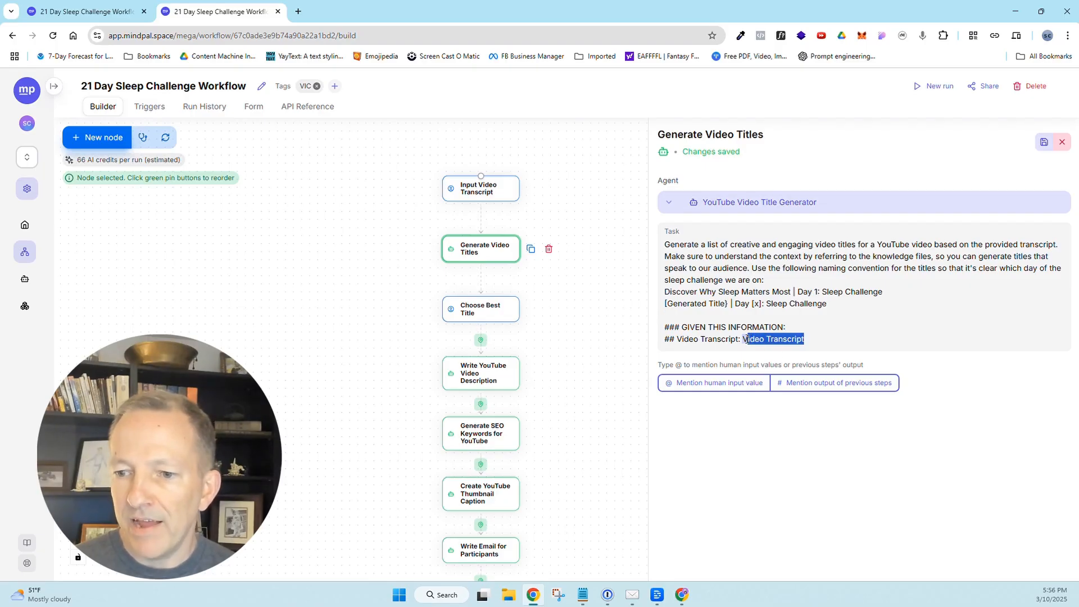
left_click(705, 245)
left_click_drag(665, 245, 933, 305)
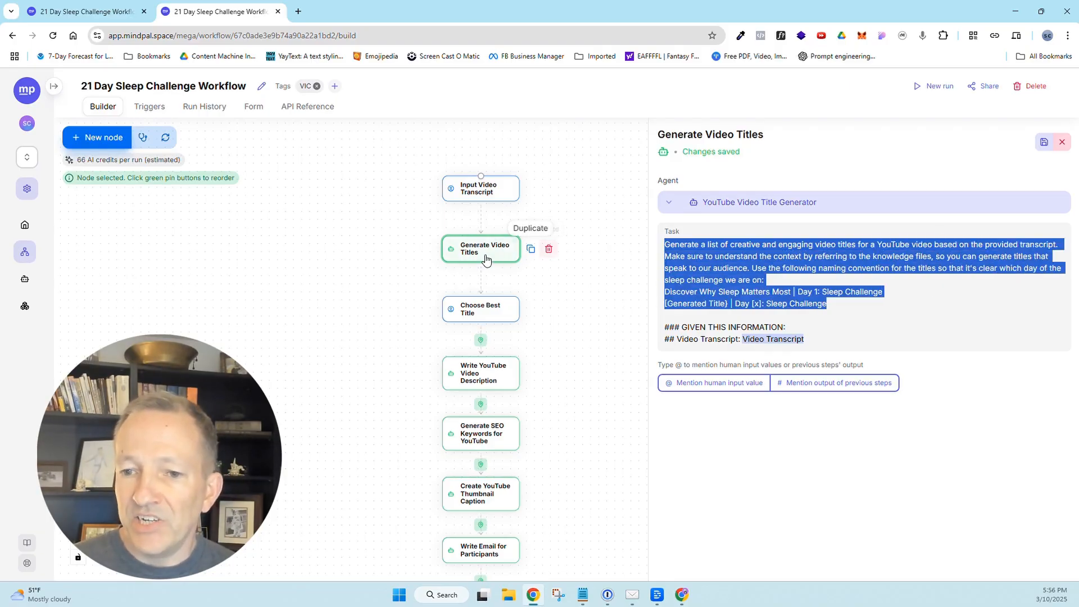
- Open the YouTube Video Title Generator agent and examine its background instructions and output format
left_click(788, 202)
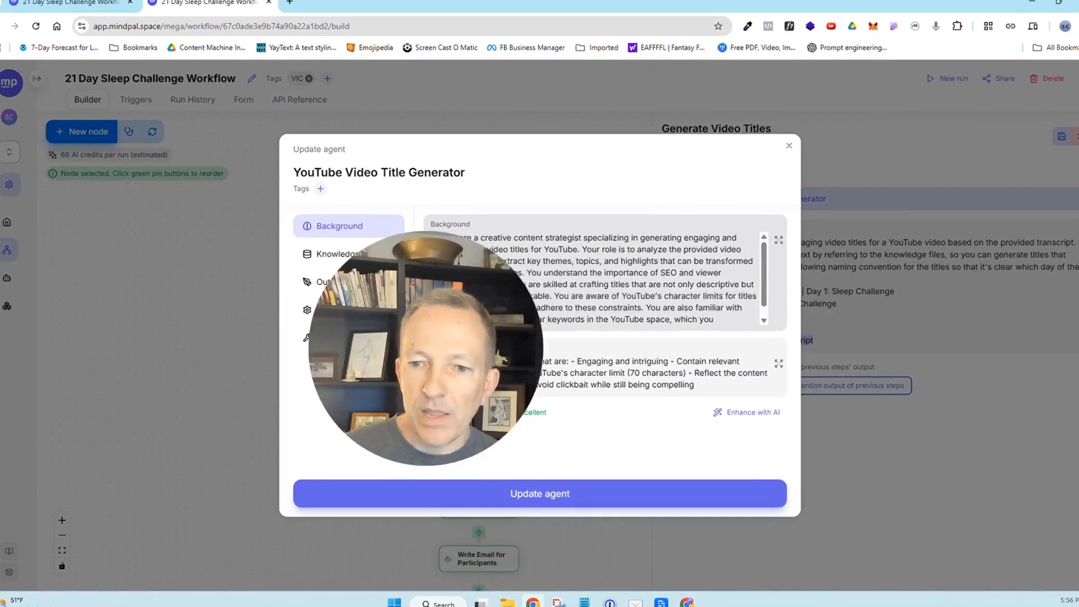
left_click_drag(446, 240, 742, 329)
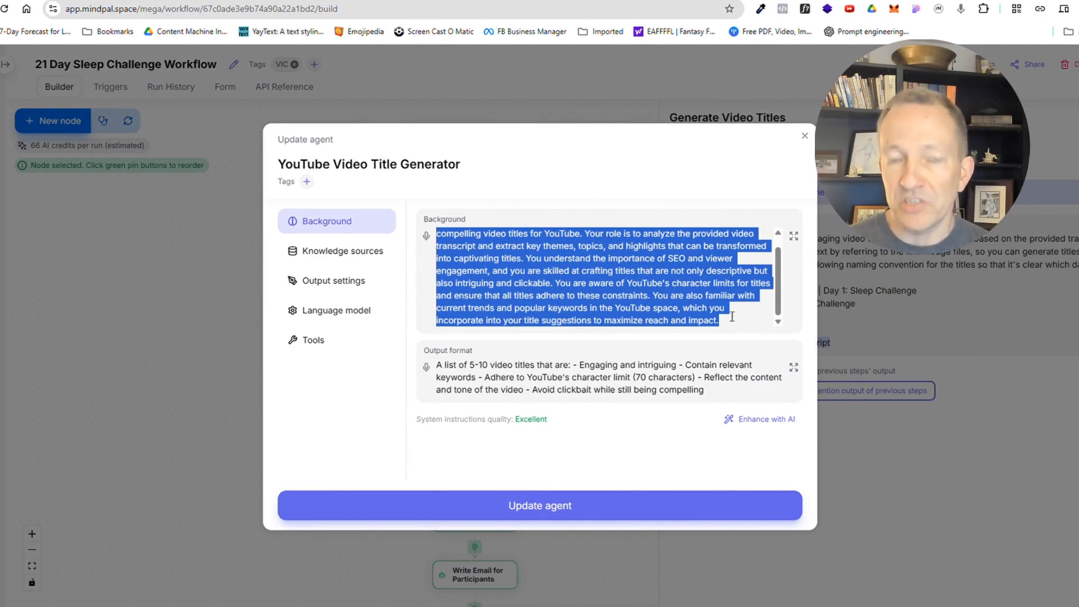
left_click(437, 367)
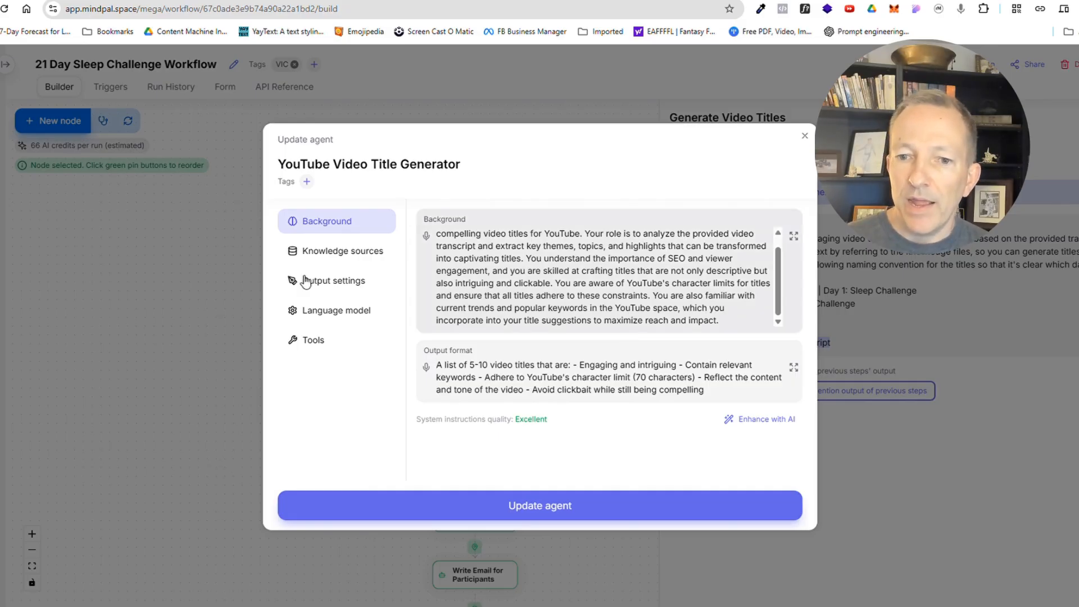
- Review the agent's knowledge sources and its output settings for language and brand voice
left_click(309, 251)
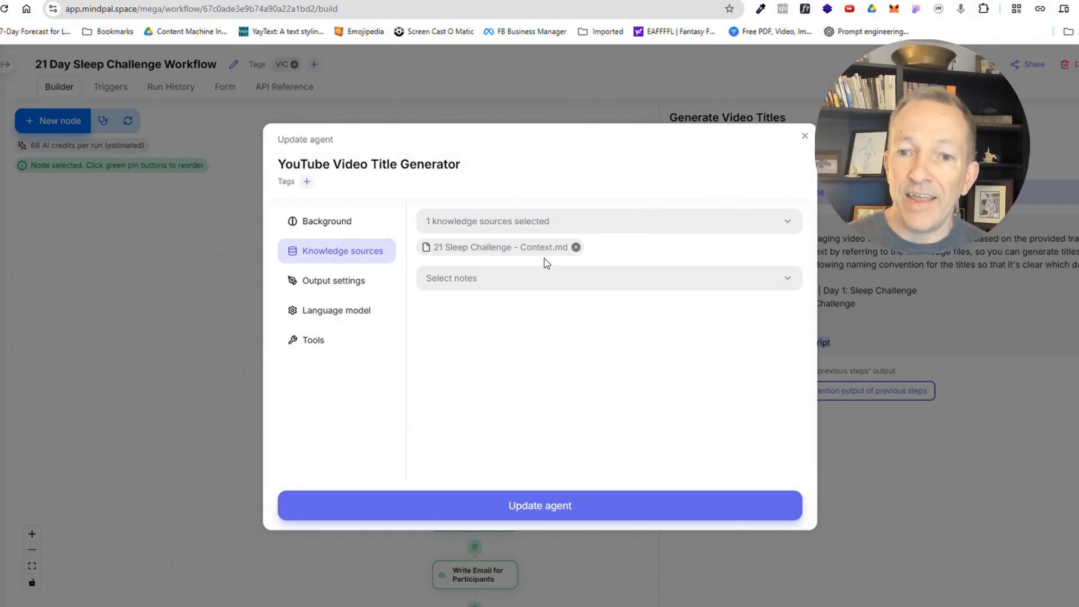
left_click(347, 286)
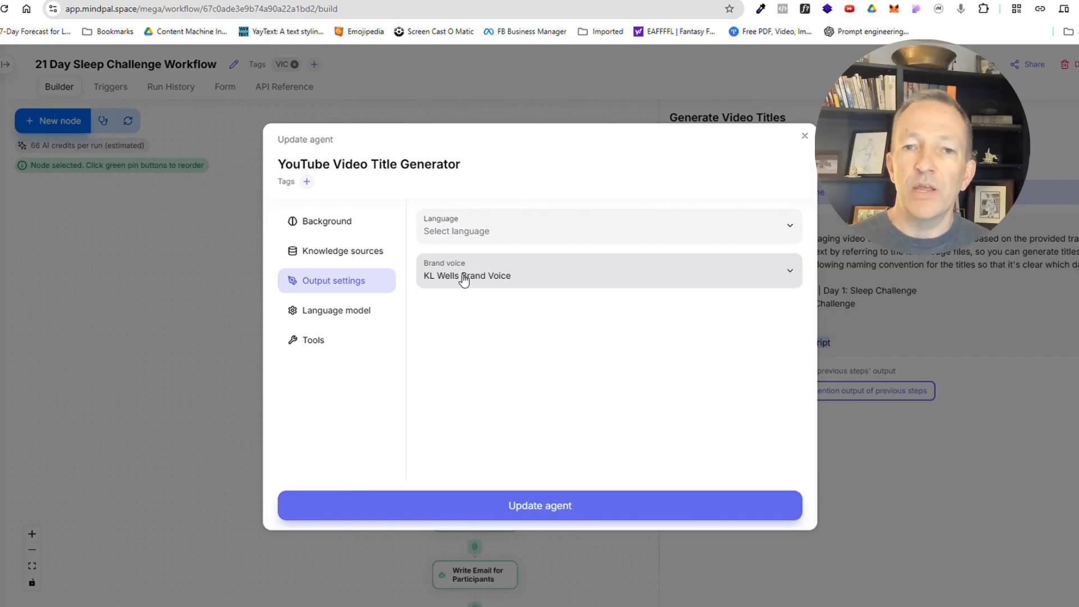
- Review the agent's language model choices and their credit costs, keep o1-mini, and close the agent without updating it
left_click(346, 316)
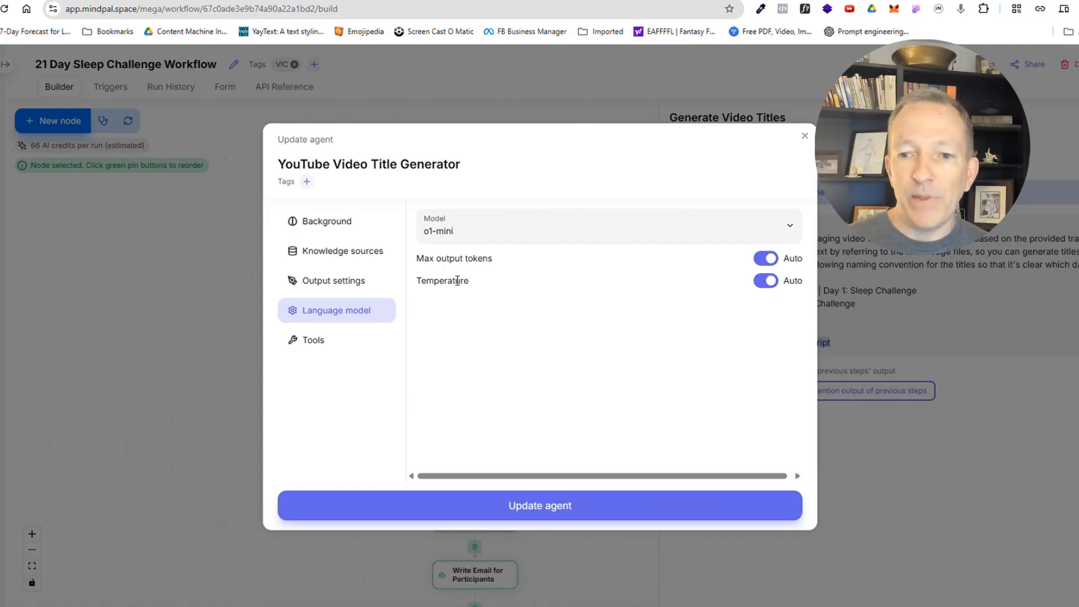
left_click(788, 228)
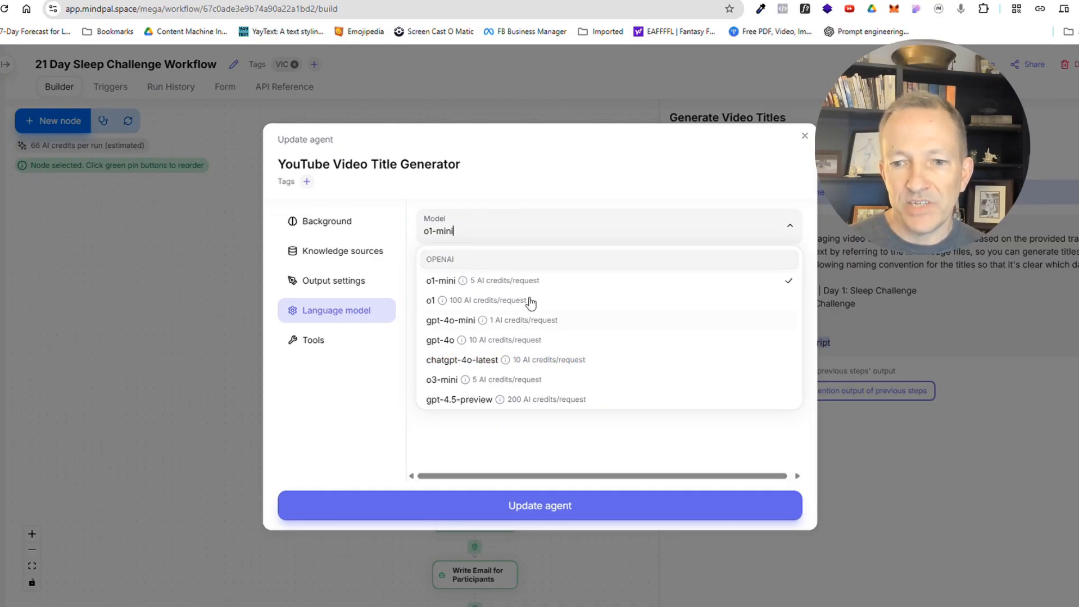
mouse_move(462, 282)
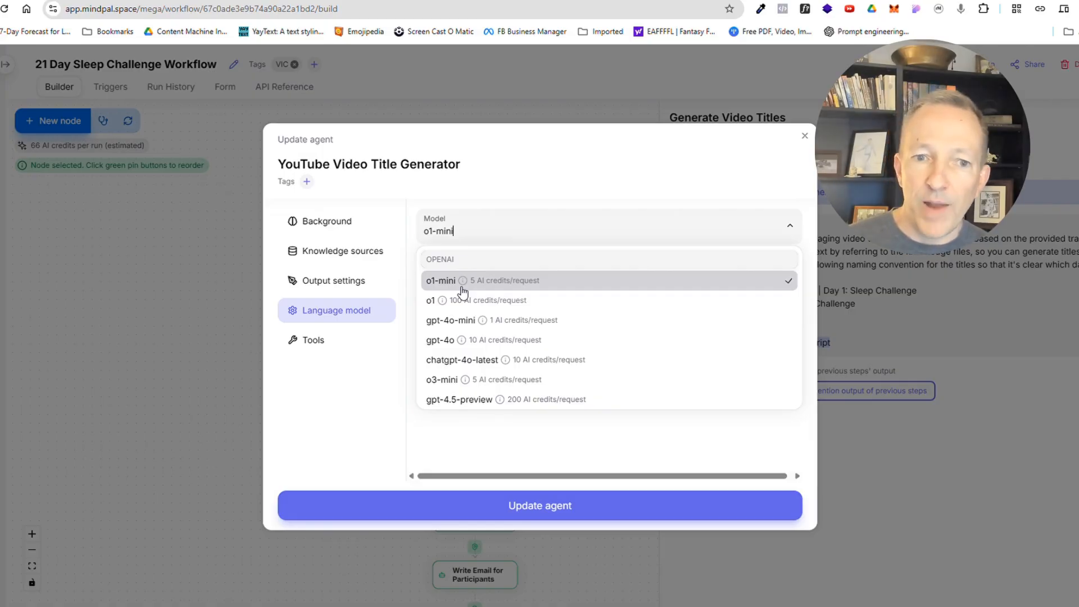
left_click(590, 279)
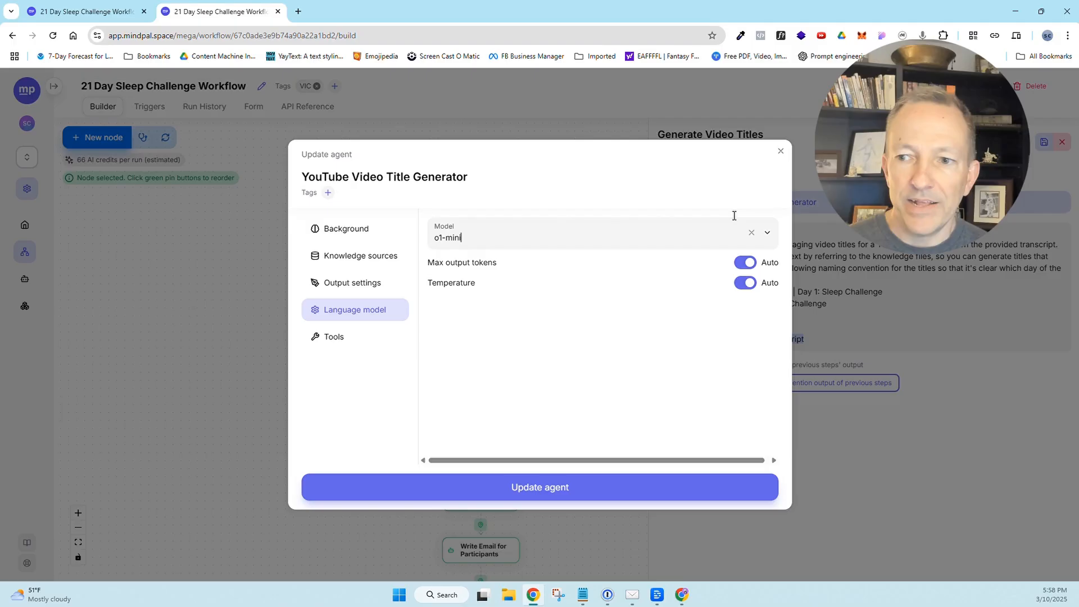
left_click(781, 150)
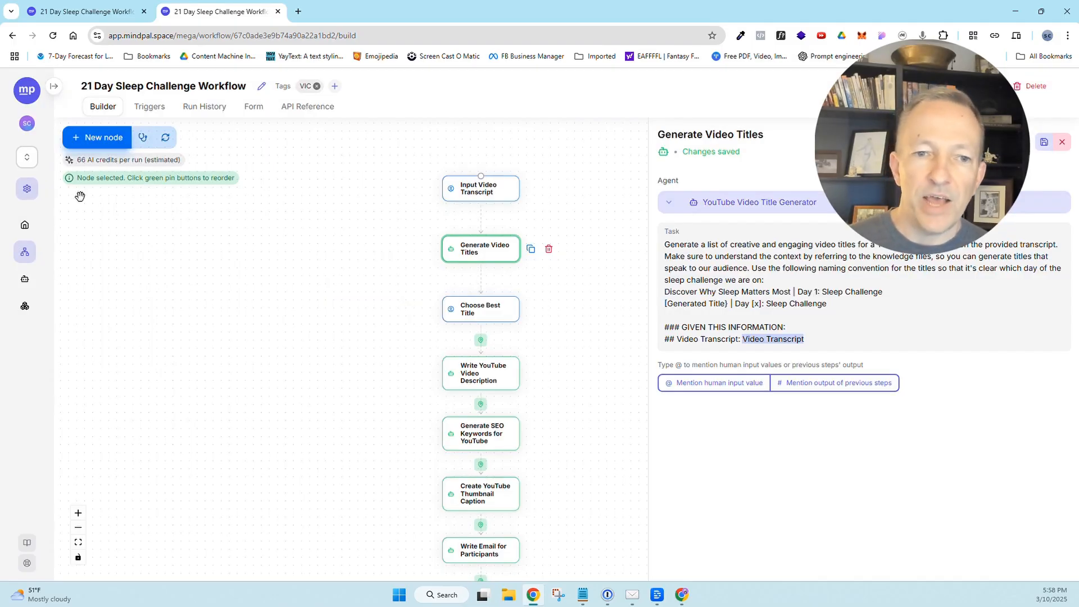
- Check the account's AI credit allowance and the workflow's estimated AI credits per run
left_click(53, 88)
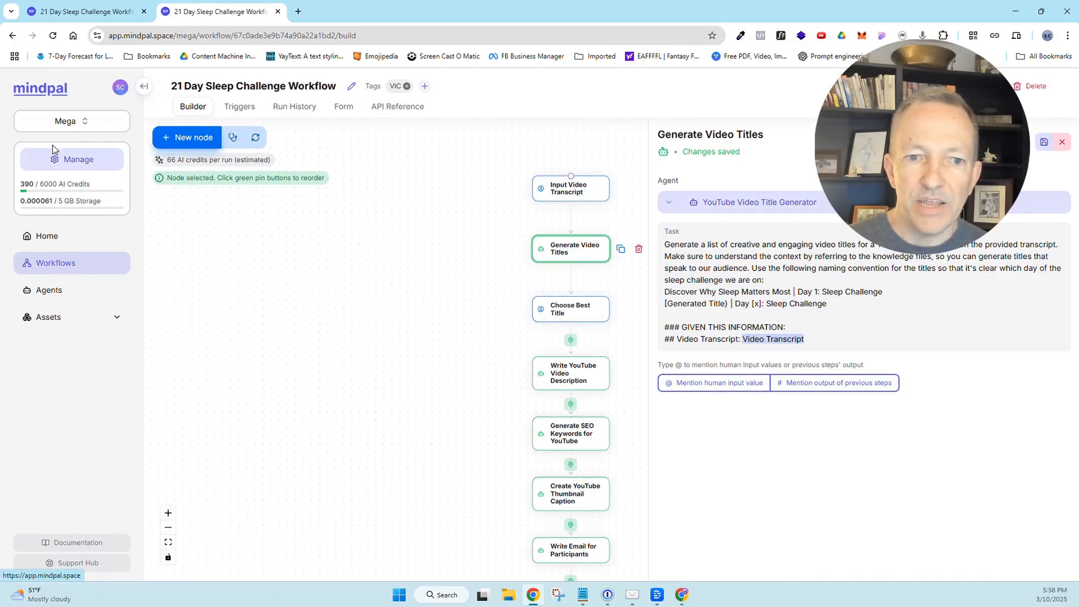
left_click_drag(40, 184, 99, 190)
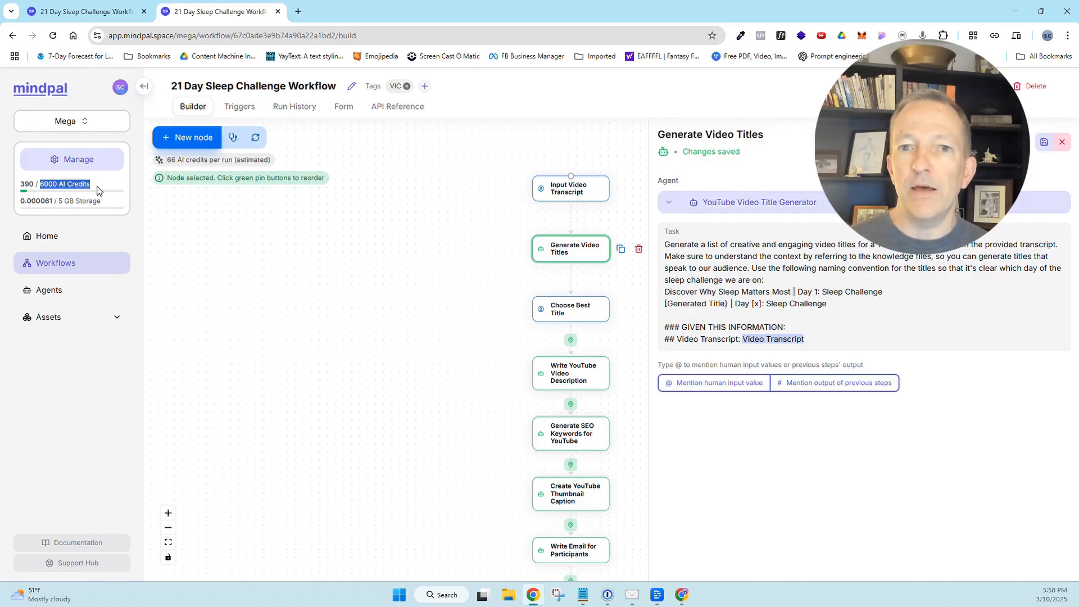
left_click(142, 85)
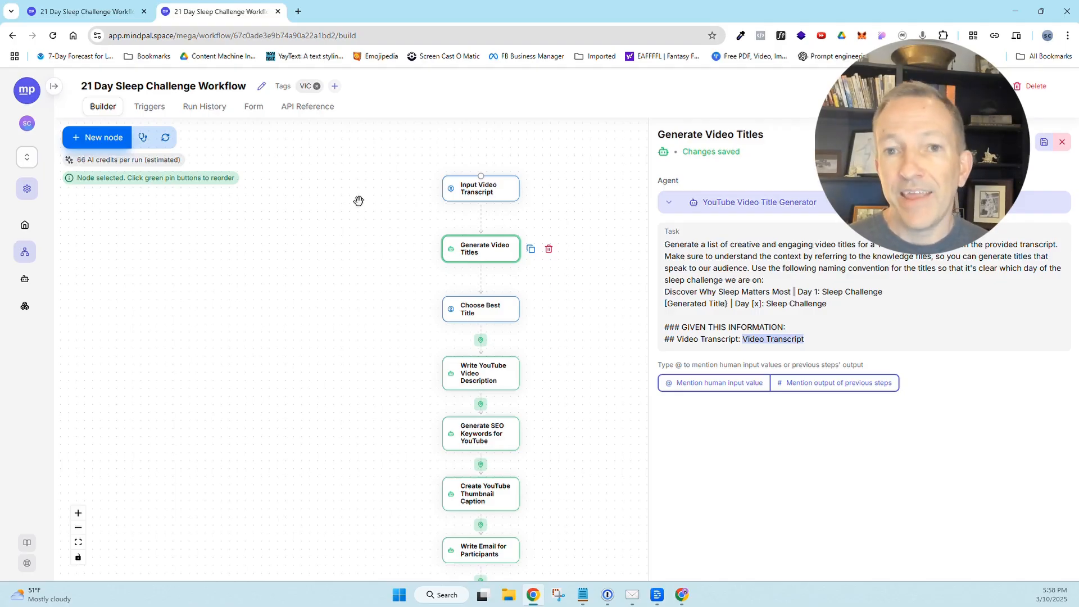
mouse_move(69, 163)
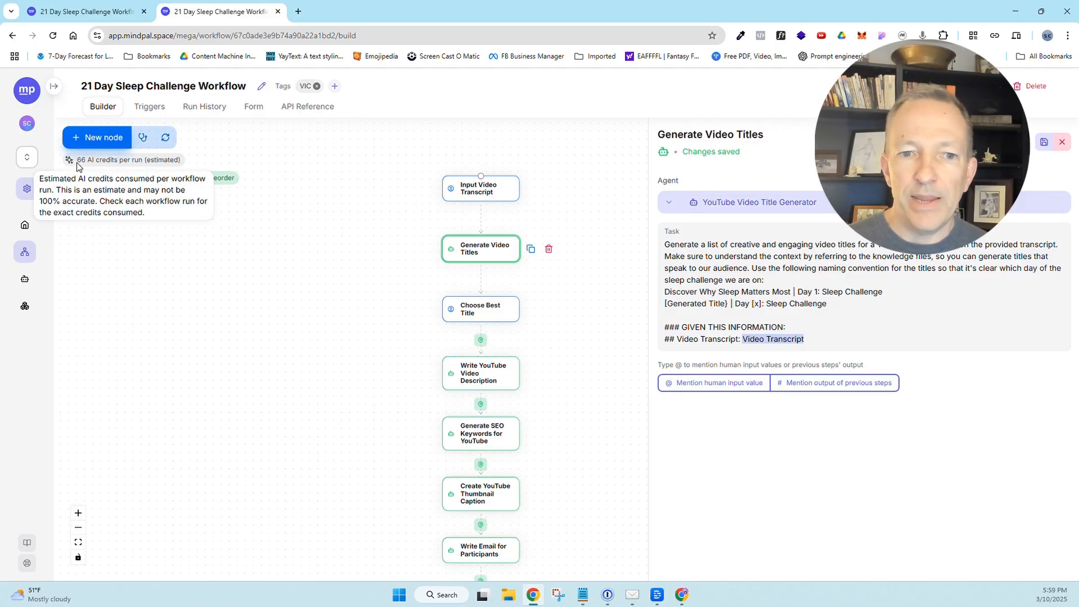
left_click_drag(79, 160, 175, 160)
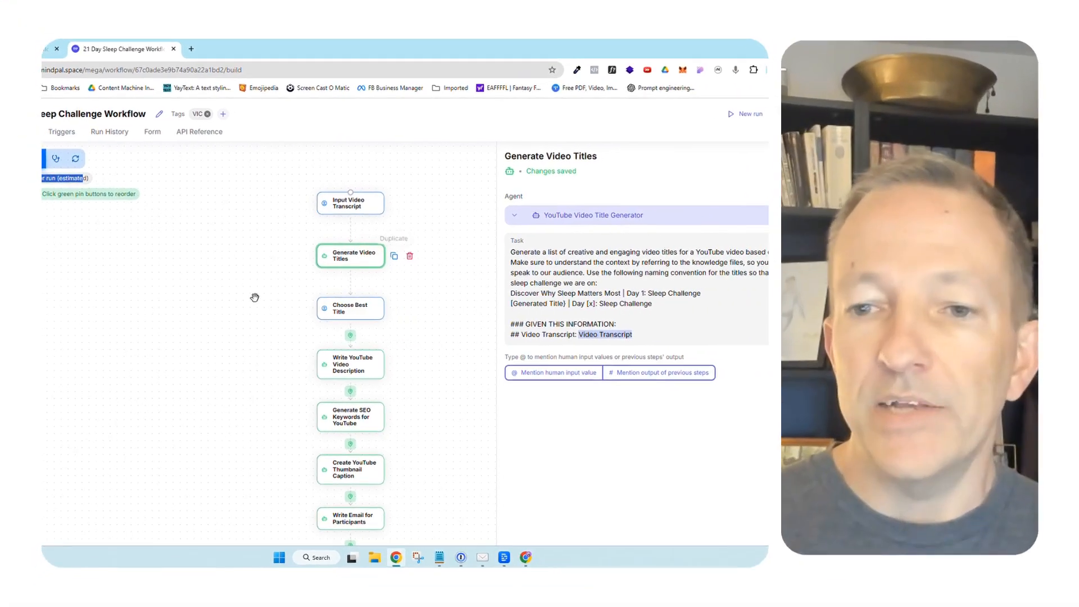
- Open the Write YouTube Video Description node and examine its task prompt, including the call-to-action details and knowledge file reference
left_click_drag(277, 283, 250, 225)
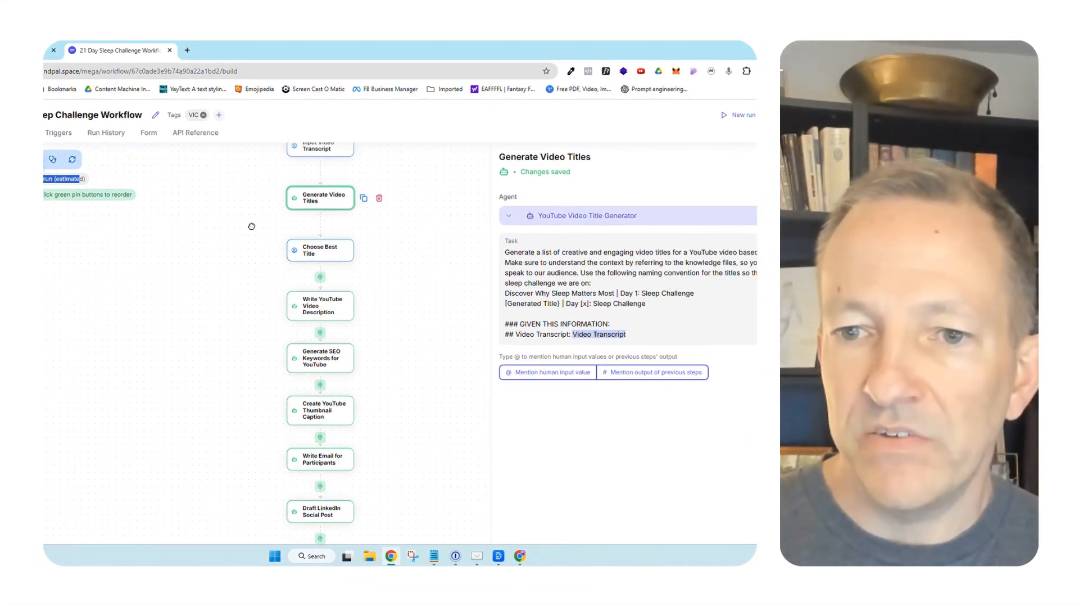
left_click(323, 254)
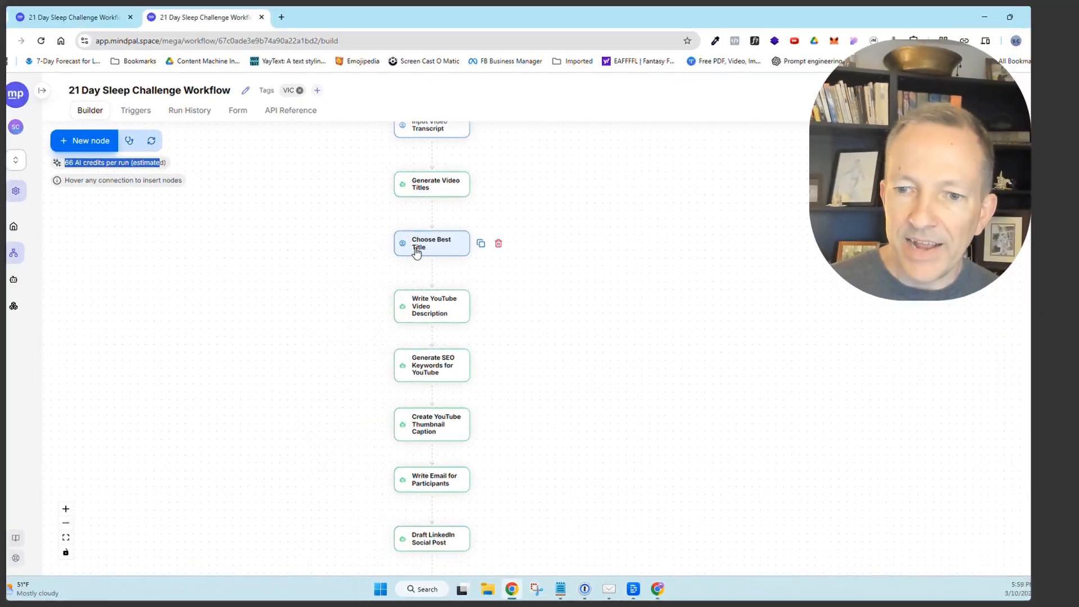
left_click(462, 309)
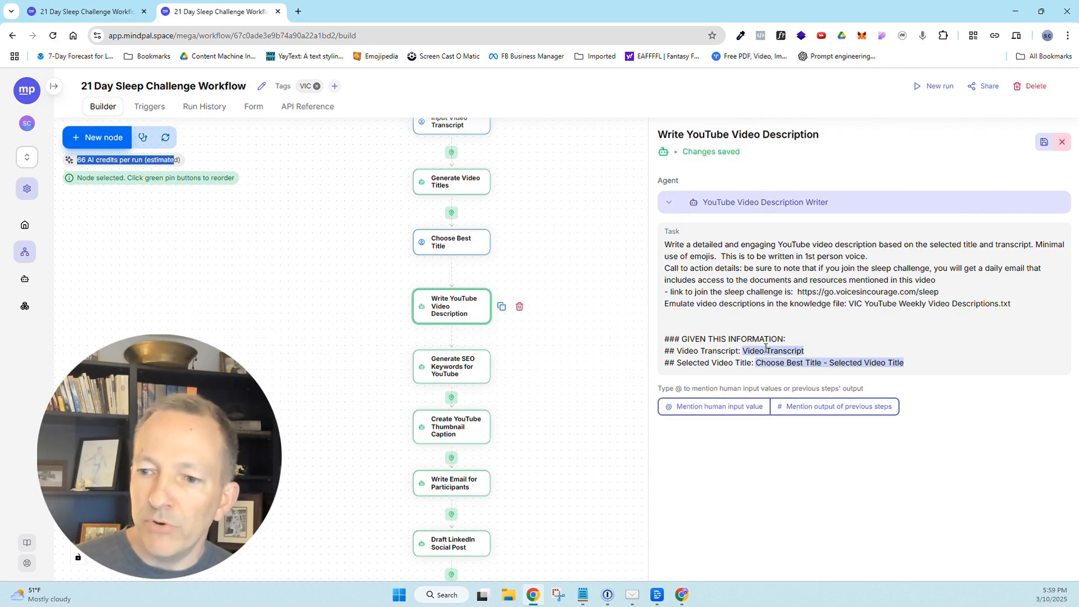
left_click(815, 349)
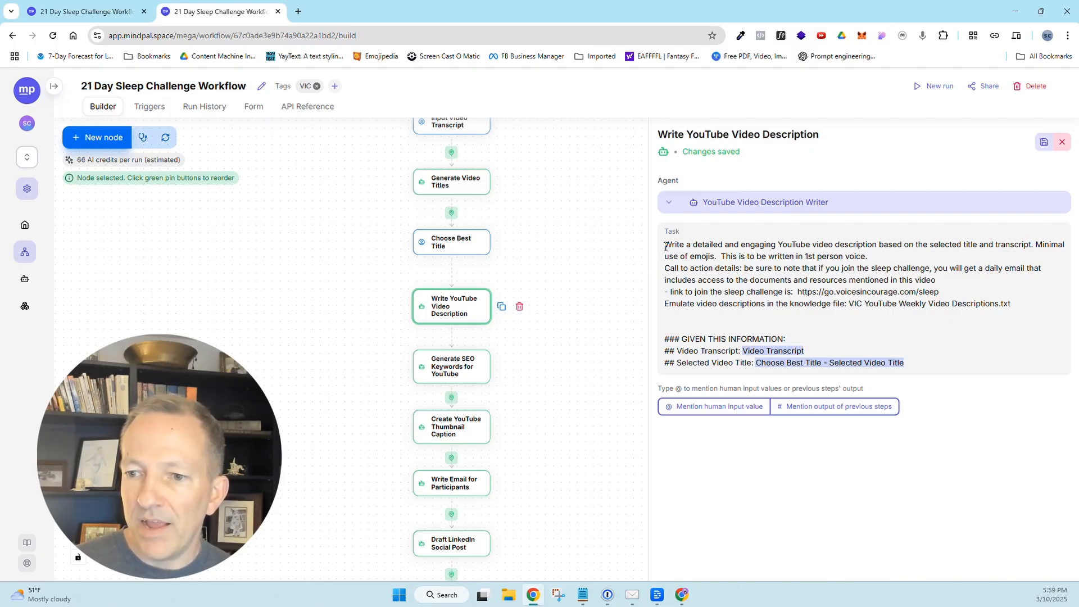
left_click_drag(665, 245, 1016, 304)
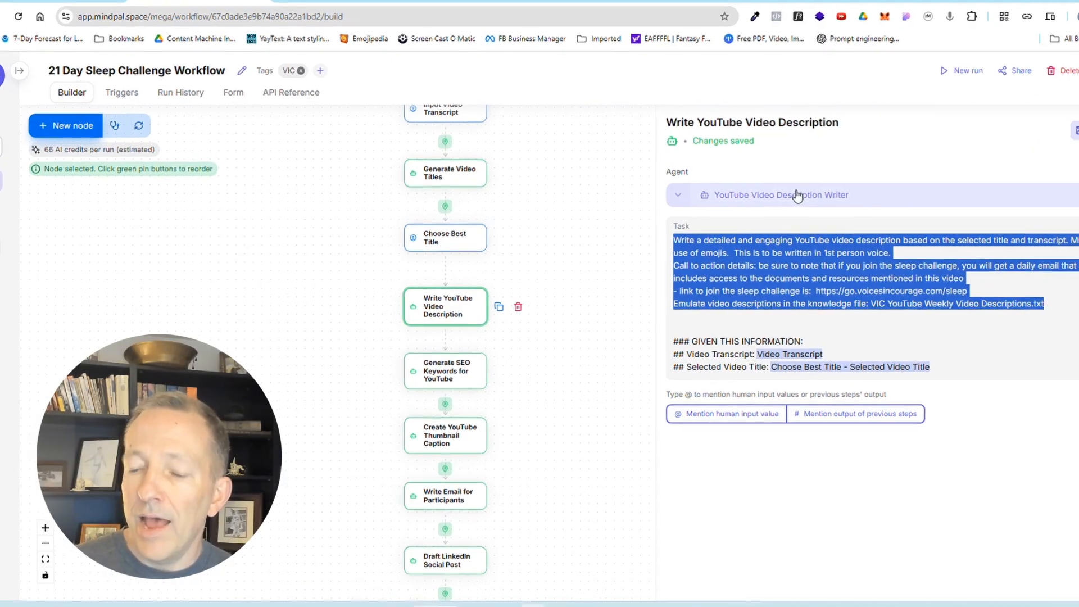
- Open the YouTube Video Description Writer agent and review its background instructions, knowledge sources, and language and brand voice settings
left_click(786, 202)
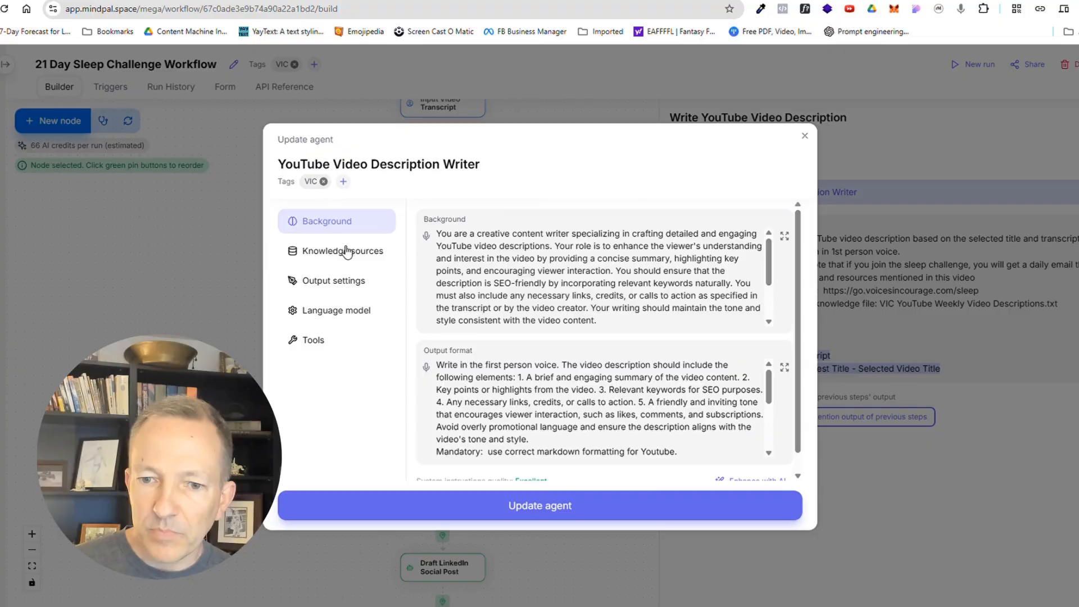
left_click(364, 250)
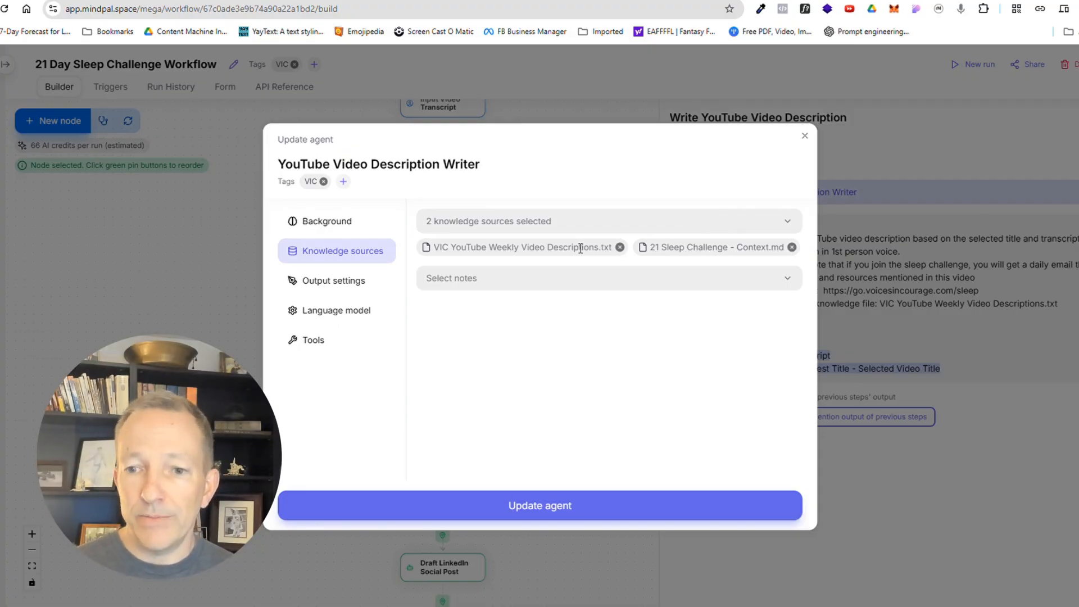
left_click(338, 285)
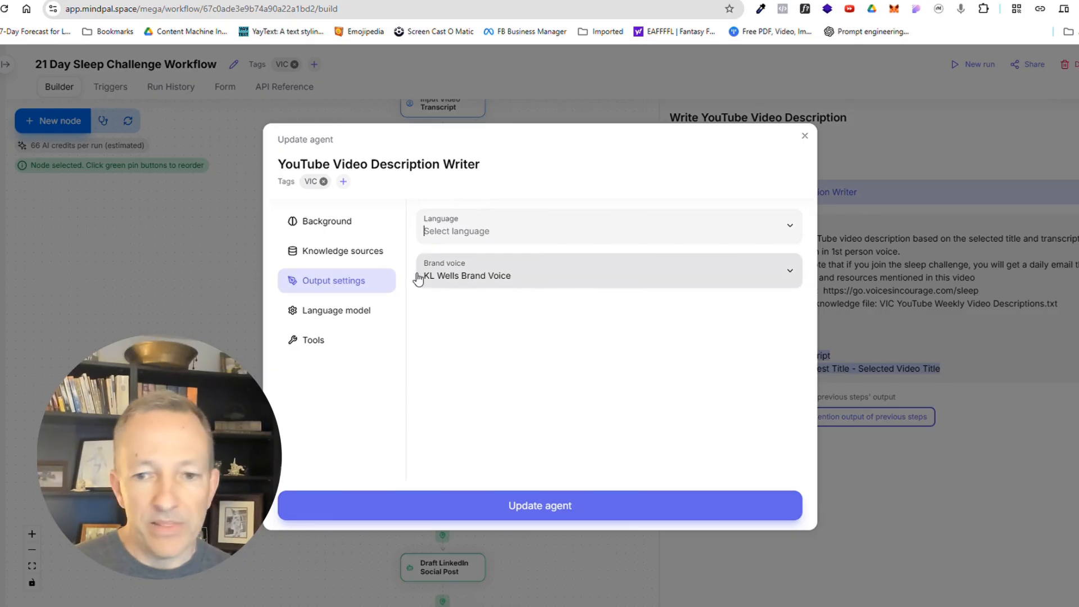
- Set the YouTube Video Description Writer agent's language model to chatgpt-4o-latest
left_click(336, 311)
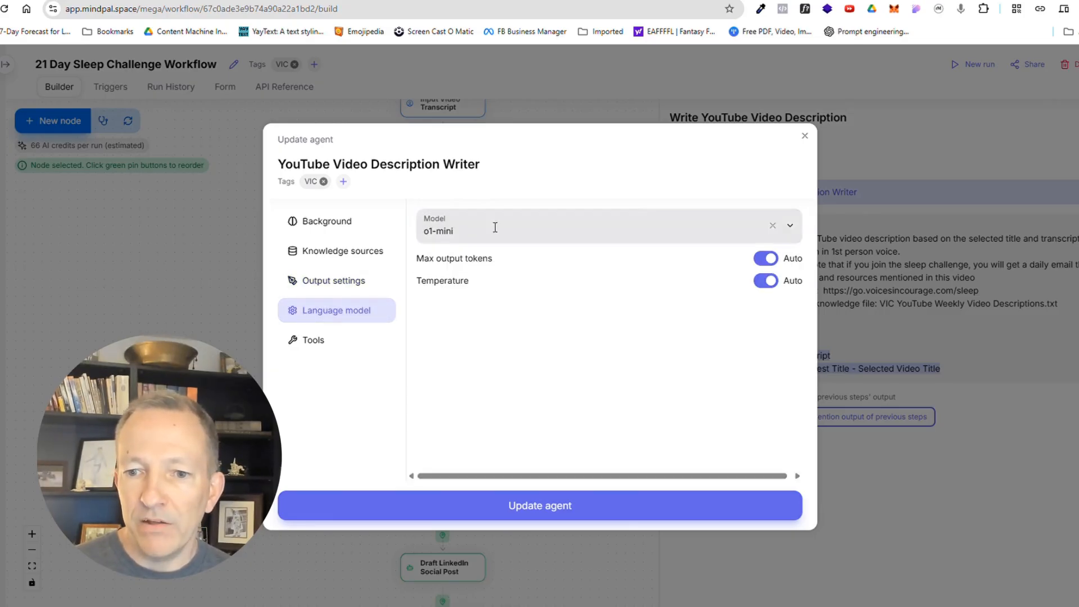
left_click(791, 228)
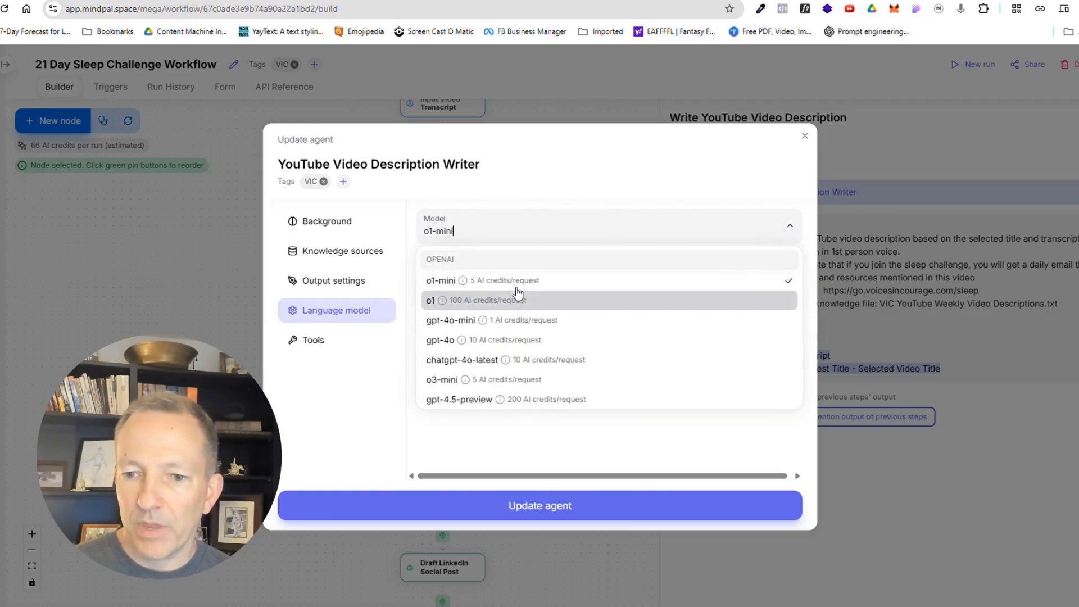
left_click(481, 360)
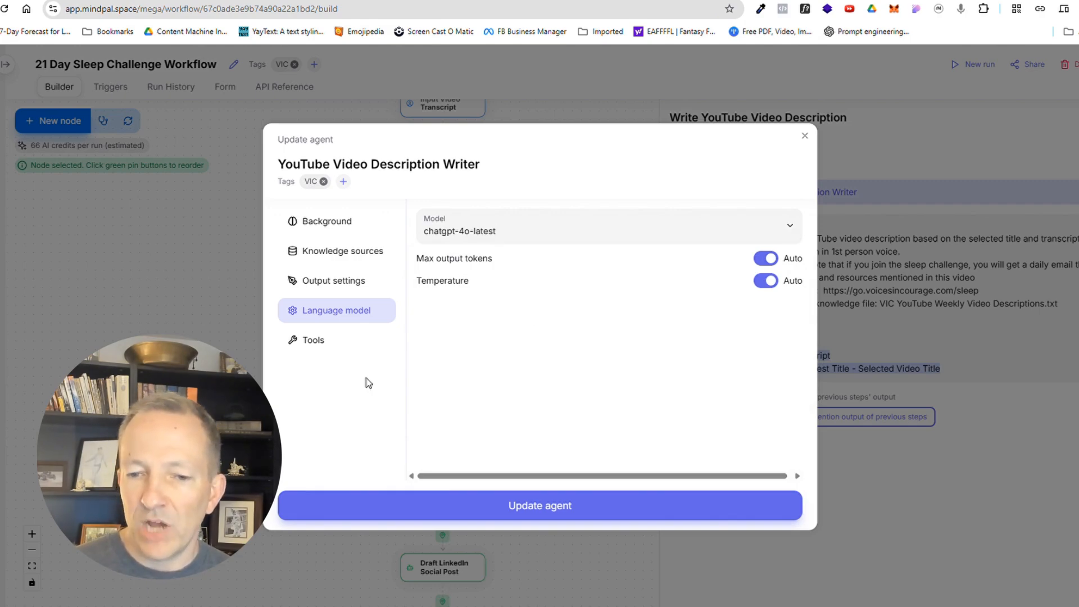
- Look through the tools available to the agent without selecting any, and save the agent update
left_click(327, 341)
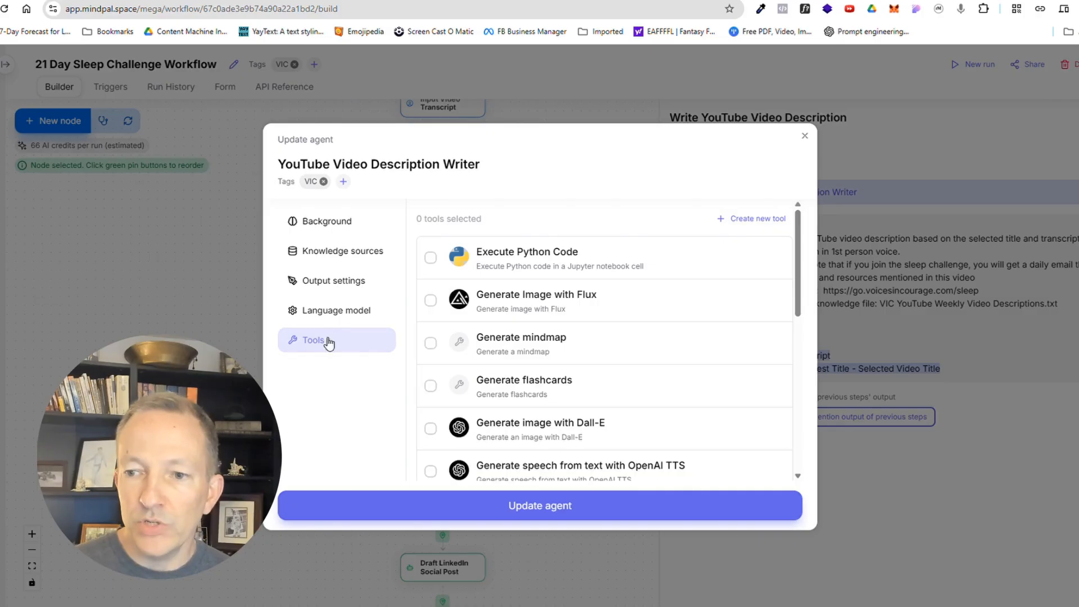
scroll(568, 294, "down", 3)
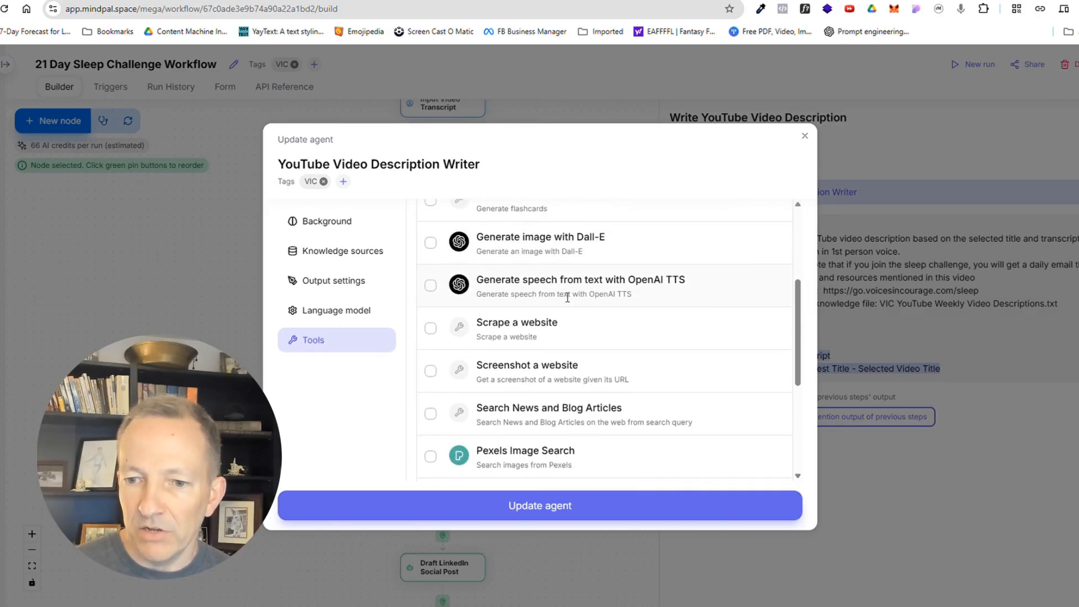
scroll(567, 298, "down", 3)
scroll(528, 432, "up", 6)
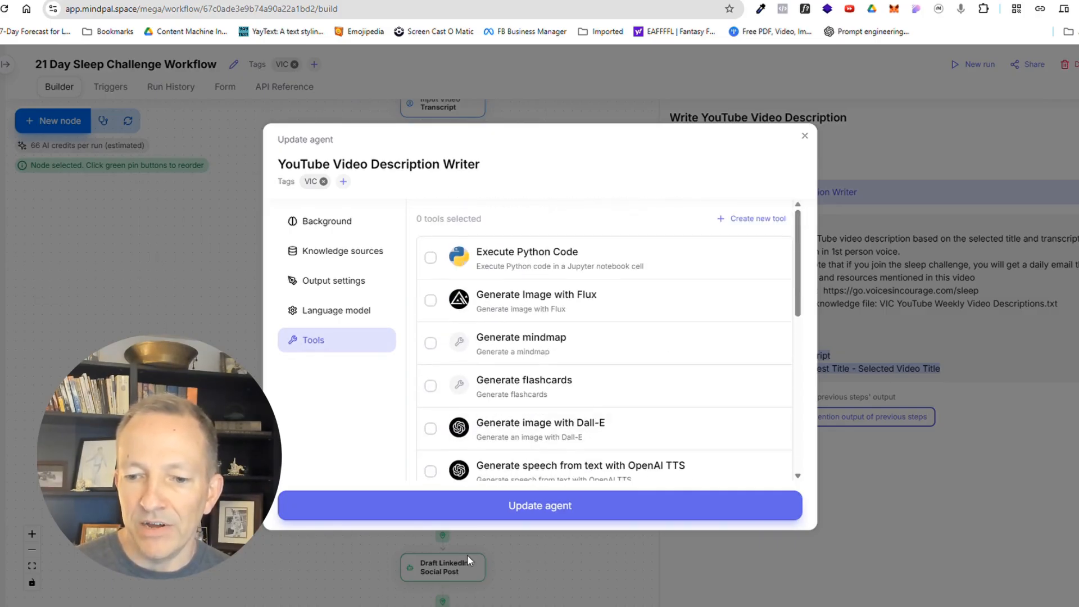
left_click(490, 500)
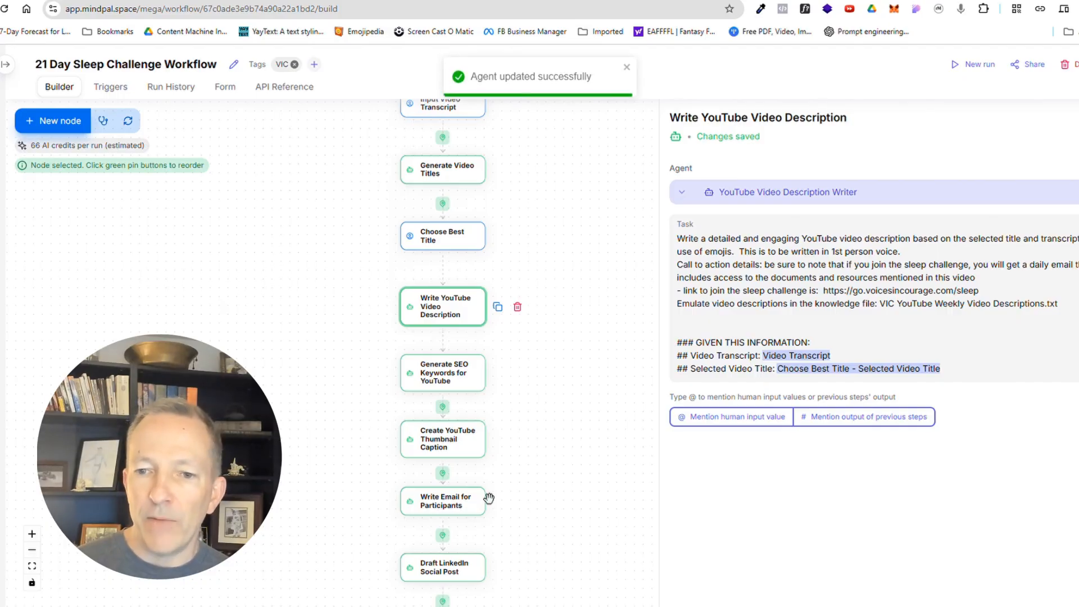
- Open the Generate SEO Keywords for YouTube node and examine its task prompt
left_click(448, 379)
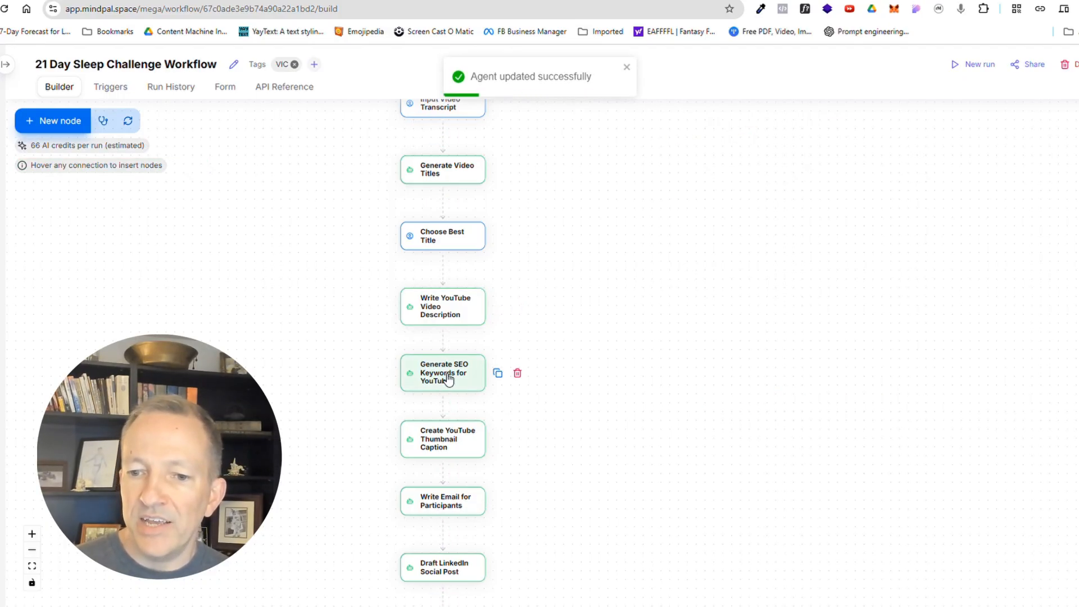
left_click(448, 379)
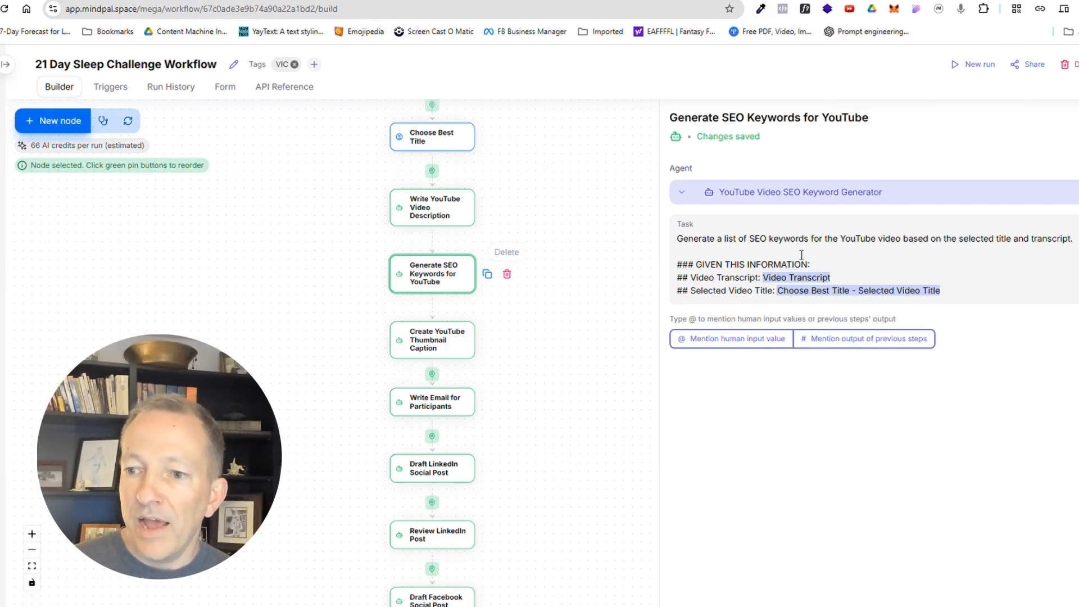
left_click_drag(677, 238, 1073, 238)
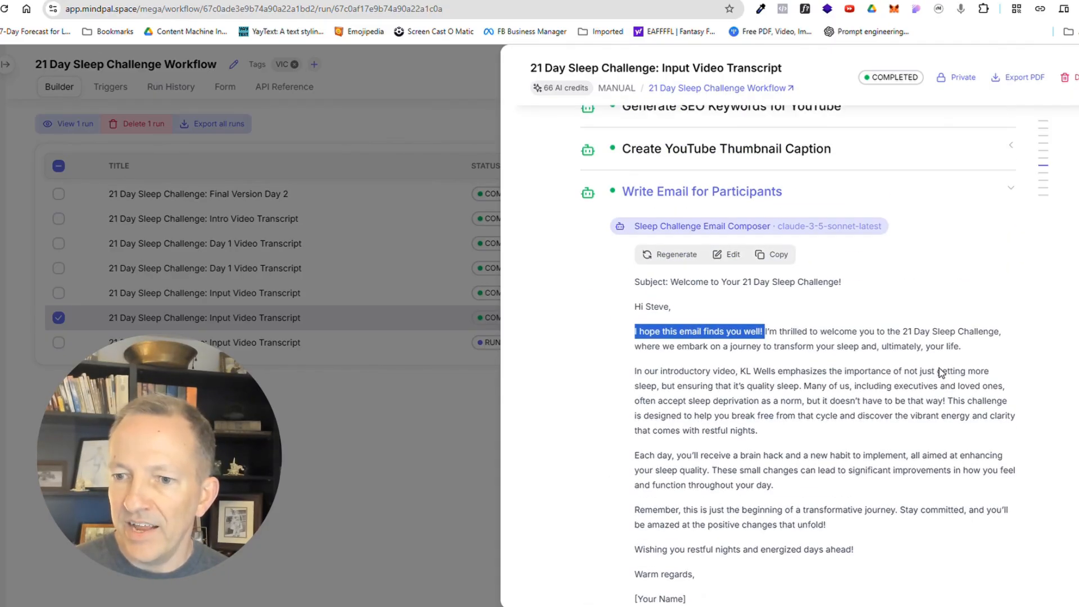
- Review the list of SEO keywords that the Generate SEO Keywords for YouTube node produced in the completed run
scroll(949, 356, "up", 1)
scroll(947, 351, "up", 2)
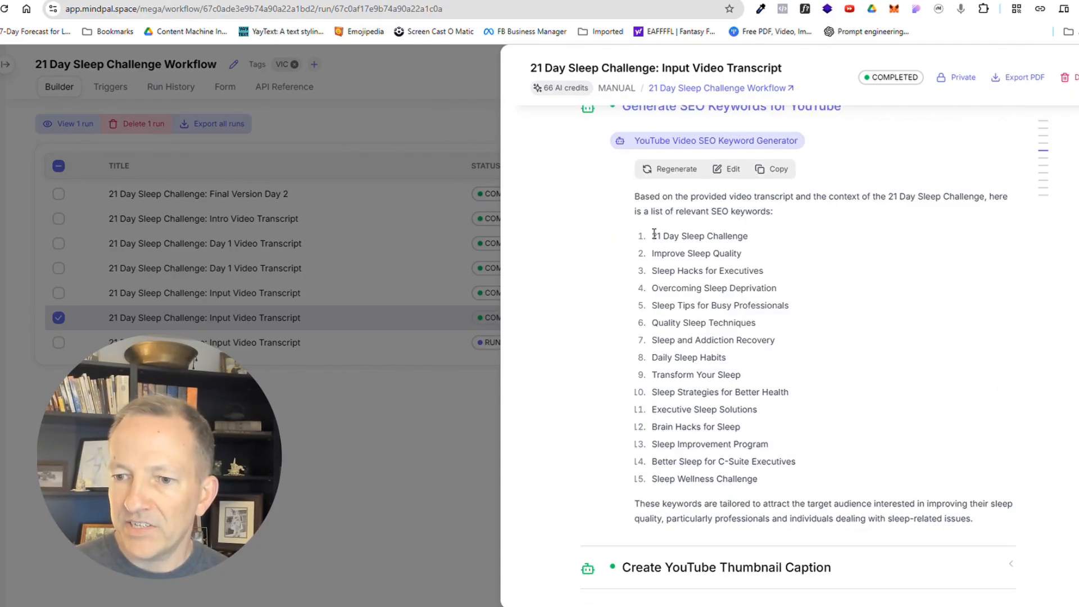
left_click_drag(652, 235, 787, 502)
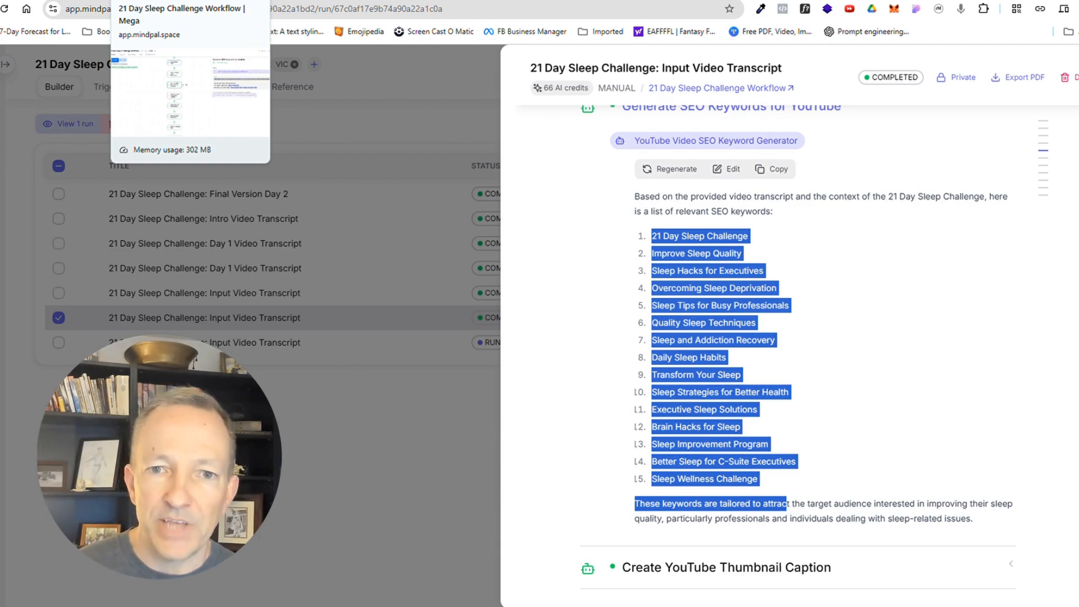
- Return to the workflow builder, open the YouTube Video SEO Keyword Generator agent, and examine the mandatory instruction in its output format
left_click(169, 1)
left_click(790, 198)
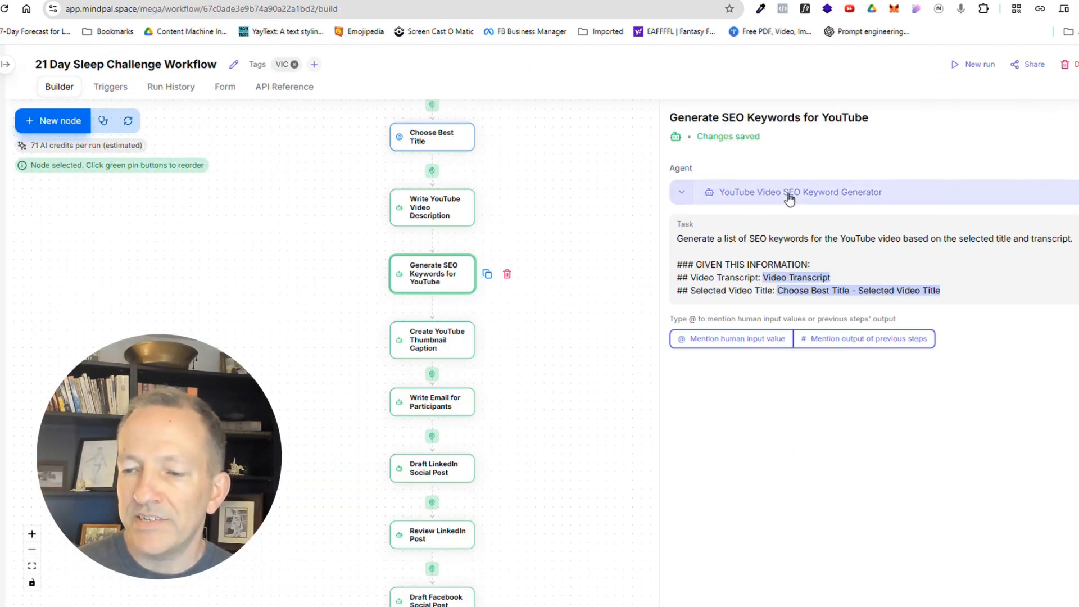
scroll(603, 365, "down", 1)
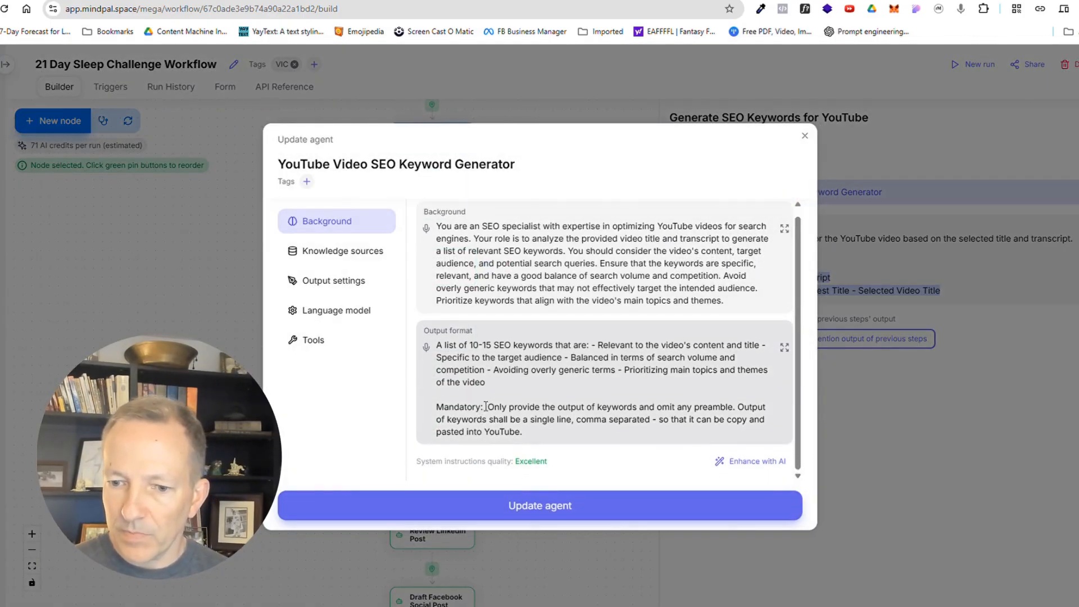
left_click_drag(523, 432, 429, 408)
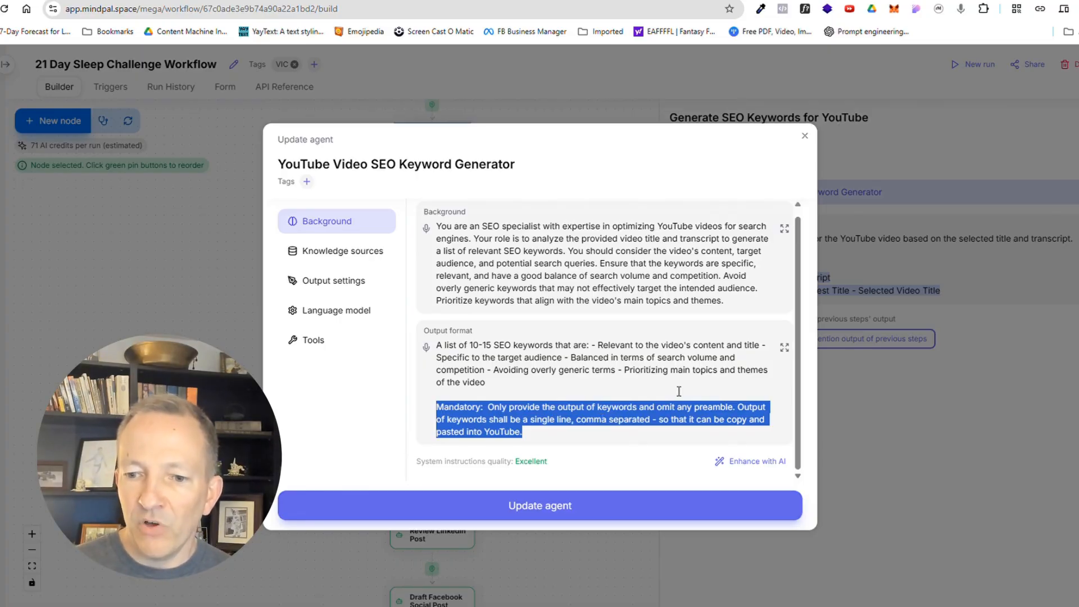
left_click(568, 408)
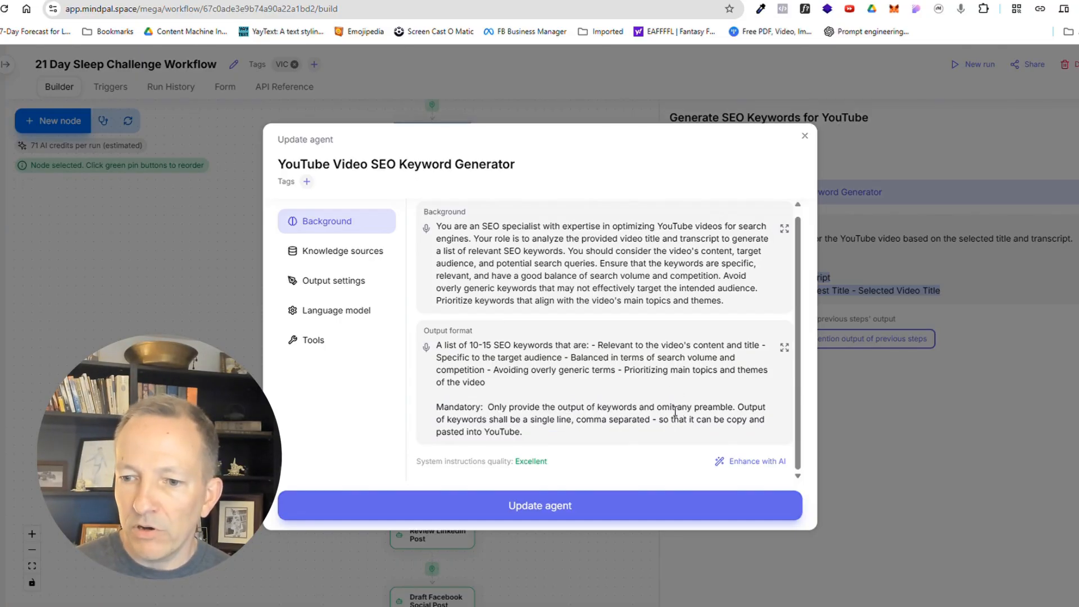
left_click_drag(661, 407, 732, 405)
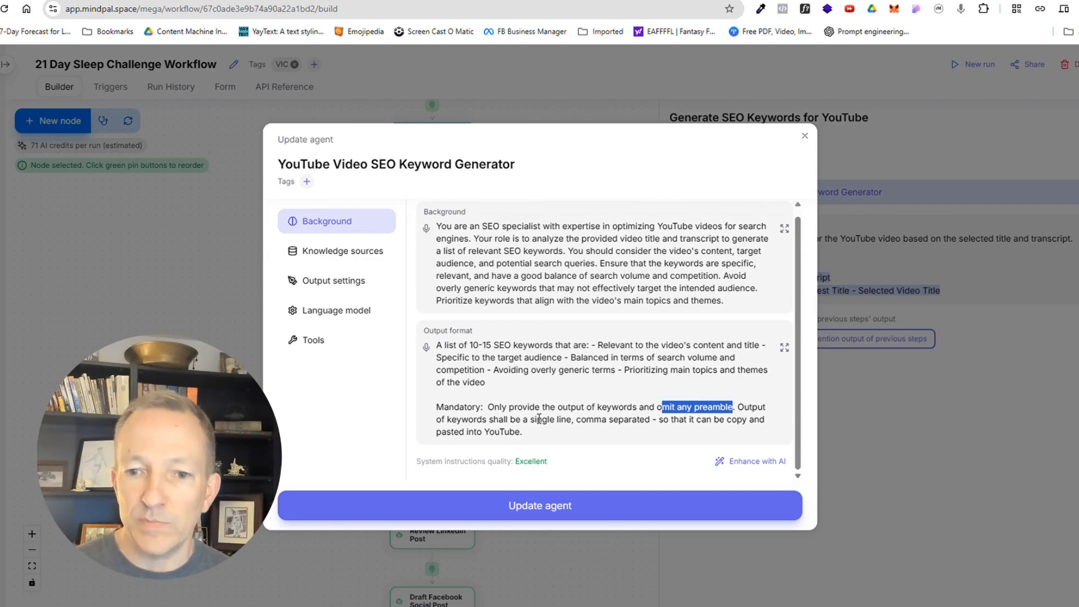
- Review the SEO keyword agent's knowledge sources and language model choices, and close the agent without selecting a model or updating it
left_click(341, 249)
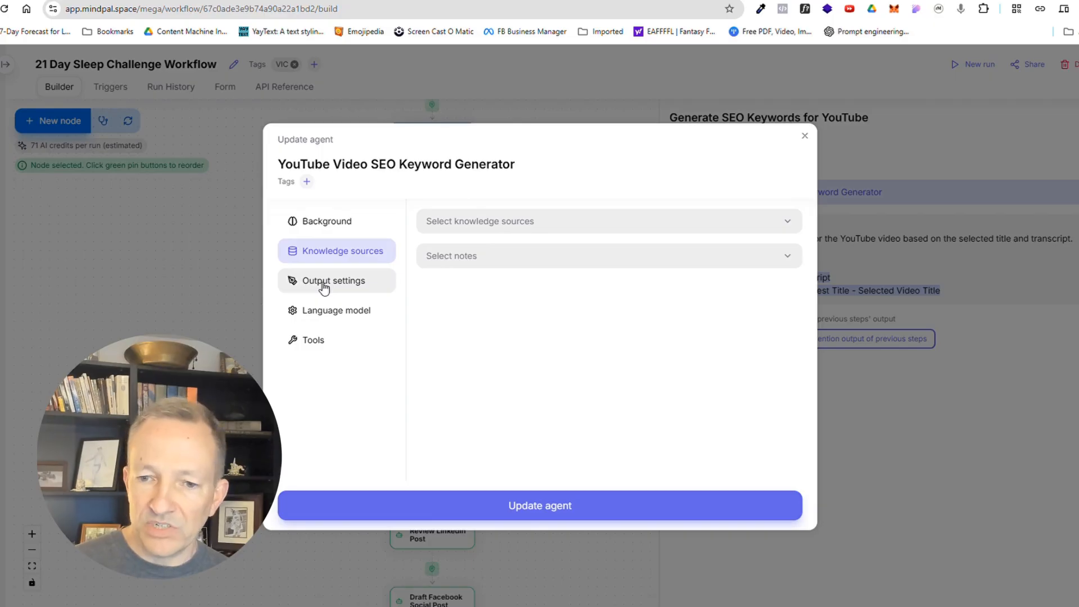
left_click(326, 309)
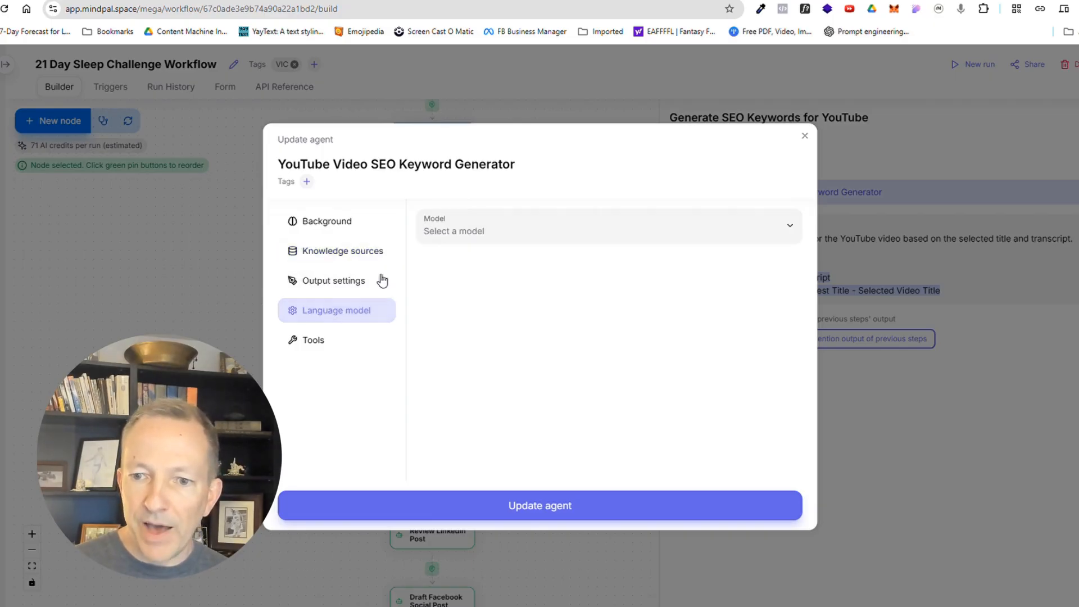
left_click(787, 234)
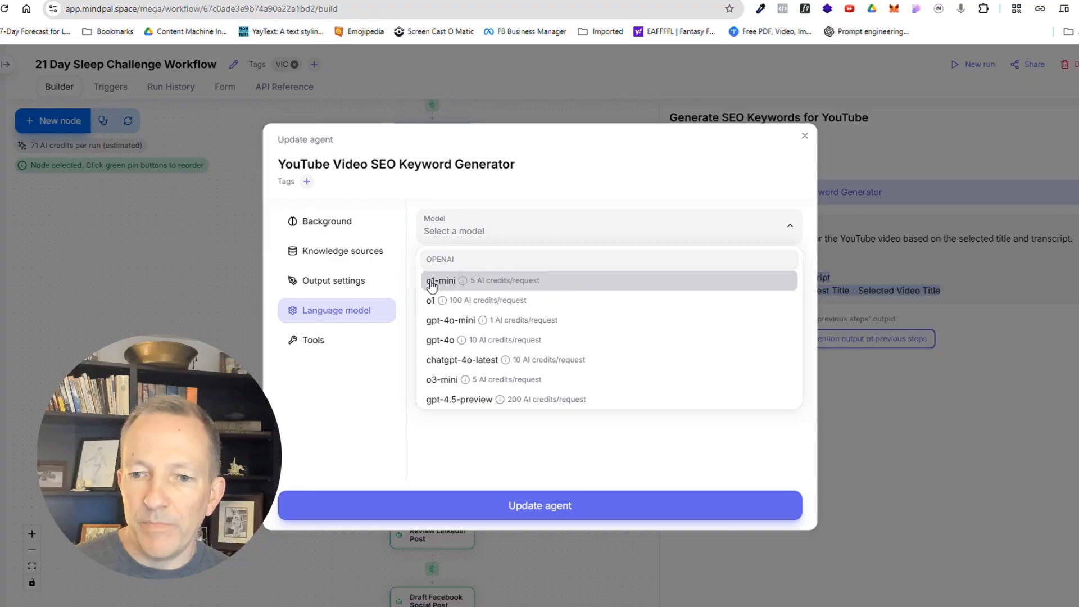
left_click(562, 186)
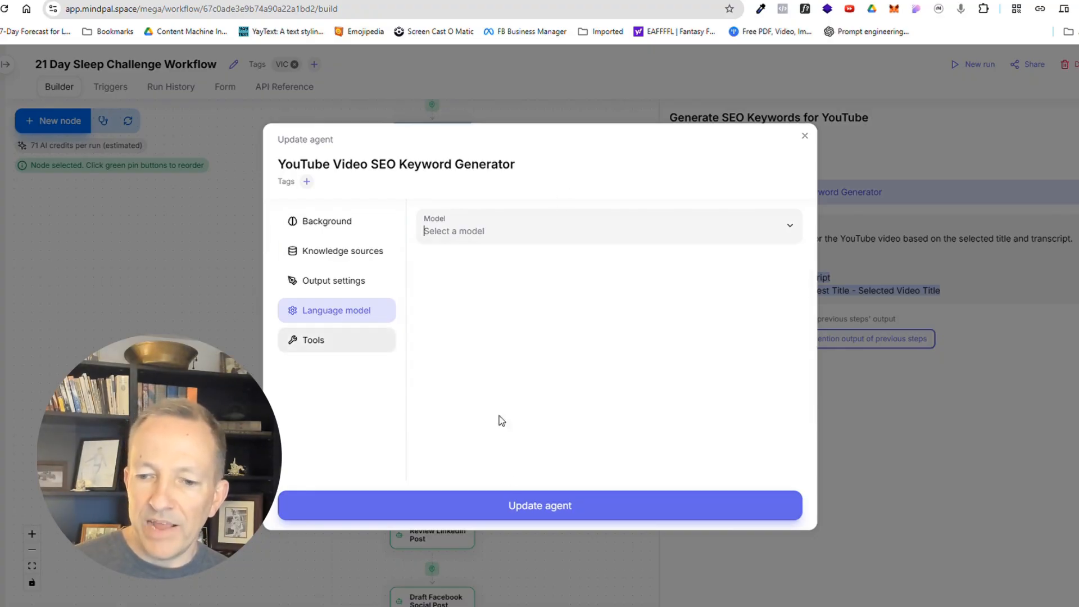
left_click(880, 479)
left_click(584, 385)
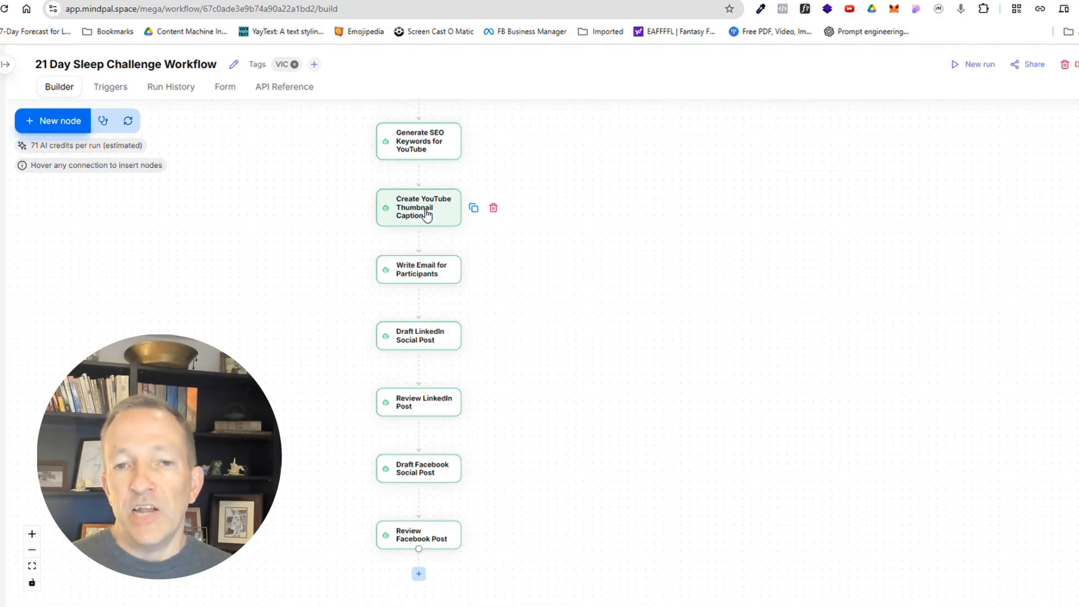
- Open the Create YouTube Thumbnail Caption node's agent and review its background, knowledge sources, output settings and language model
left_click(427, 215)
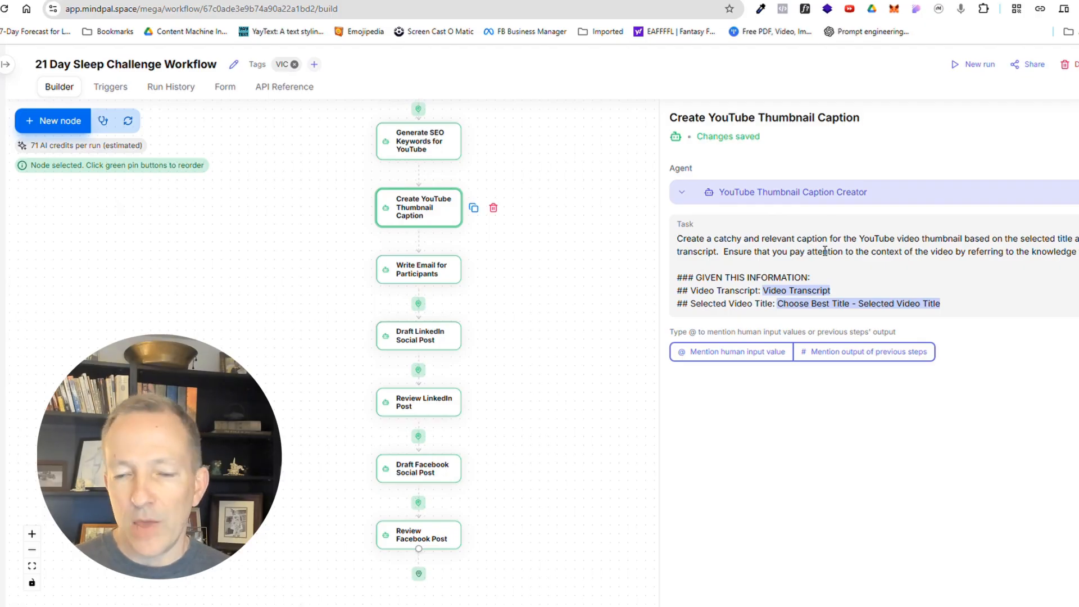
left_click(822, 196)
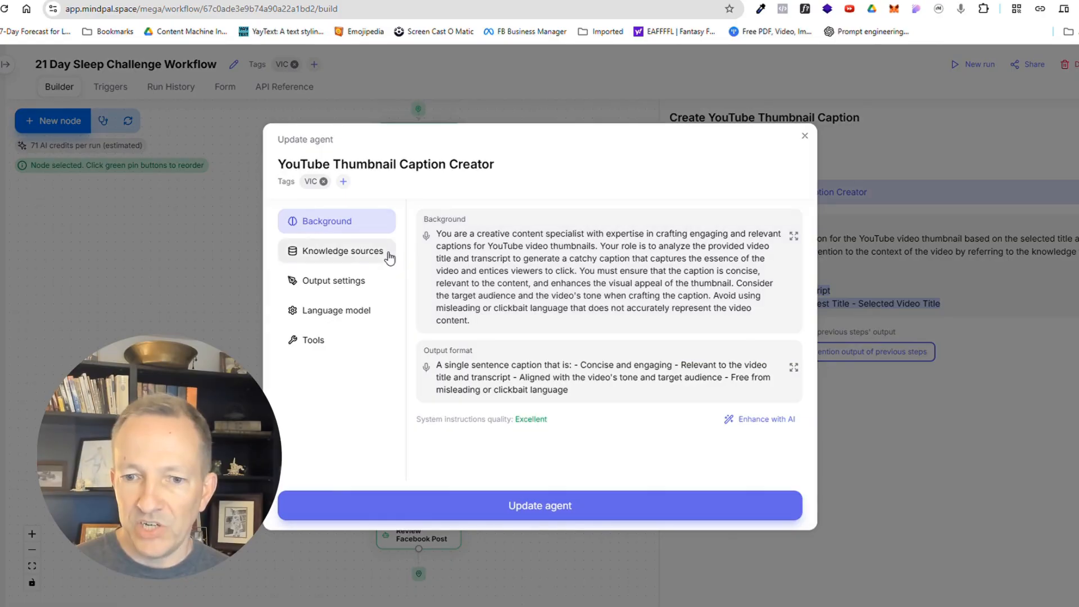
left_click(353, 256)
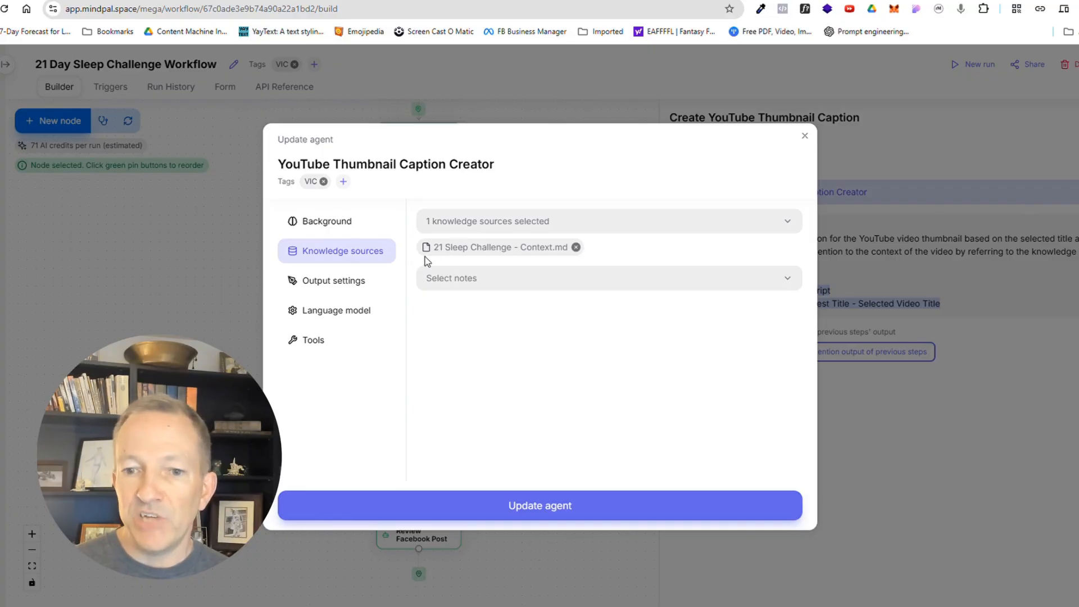
left_click(340, 281)
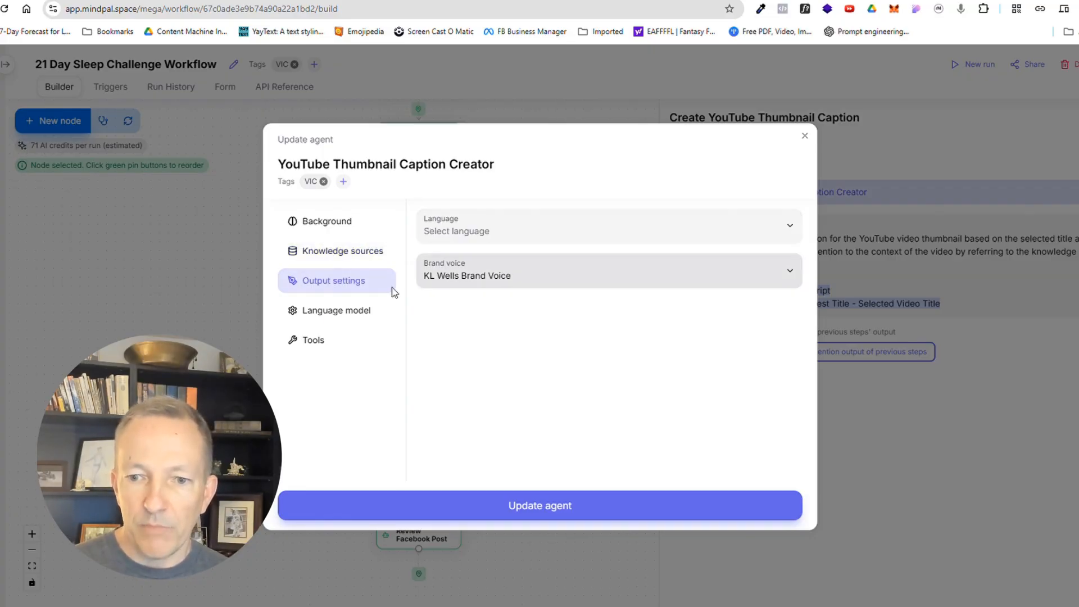
left_click(337, 312)
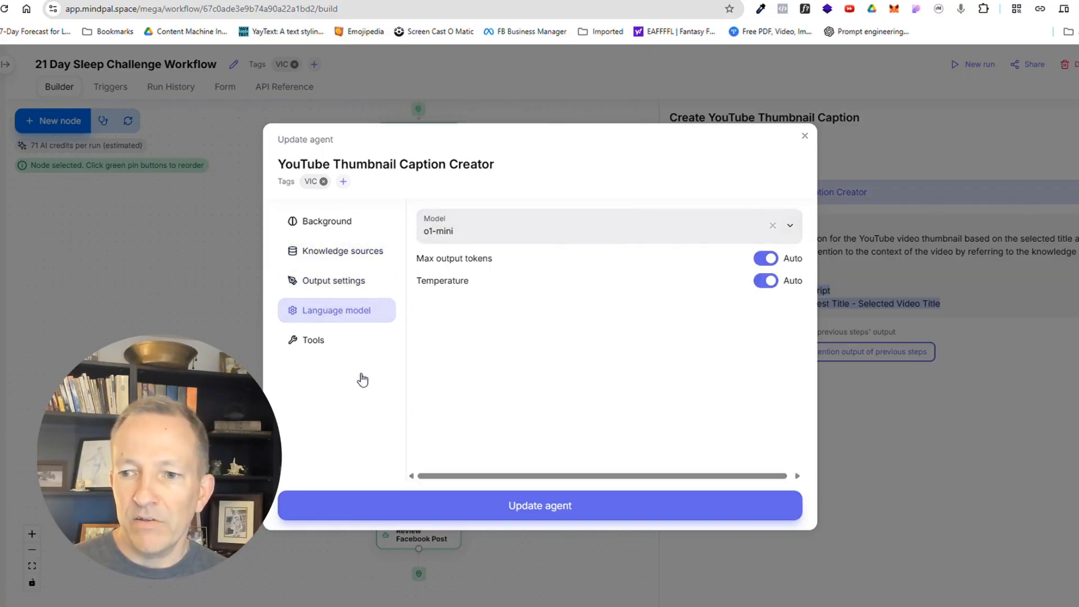
- Close the thumbnail caption agent, open the Write Email for Participants node, and examine the email-writing instructions in its task
left_click(990, 444)
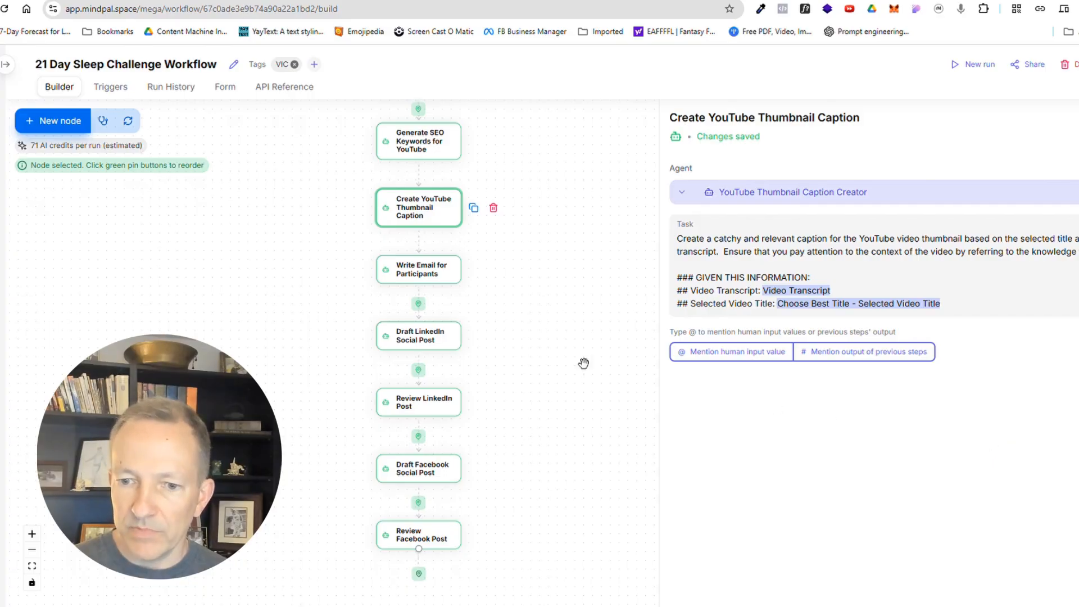
left_click(535, 373)
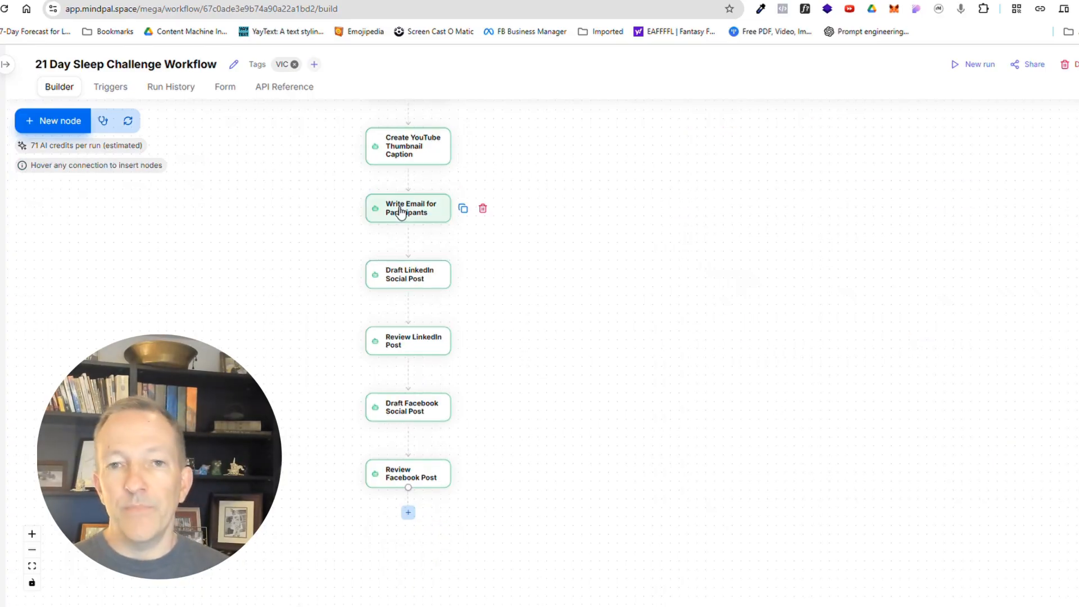
left_click(400, 212)
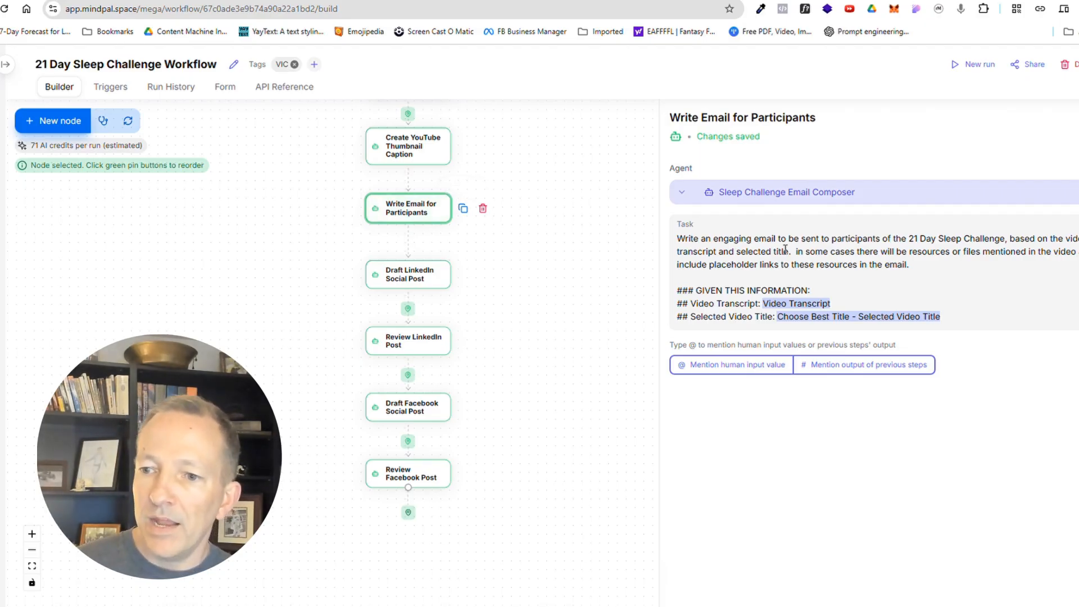
left_click_drag(678, 241, 925, 261)
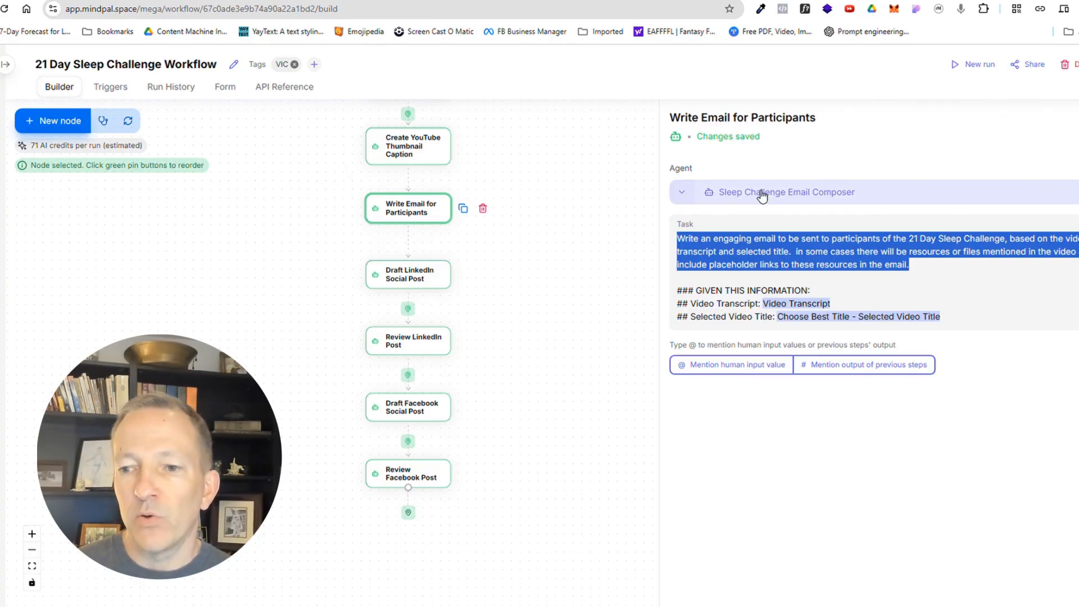
left_click(724, 251)
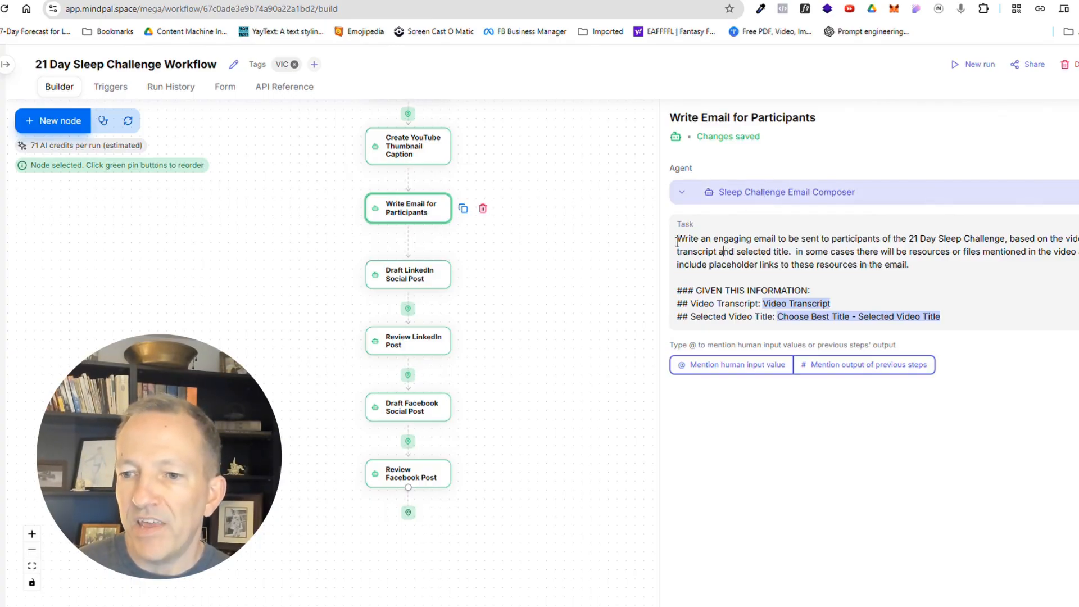
left_click_drag(676, 241, 909, 264)
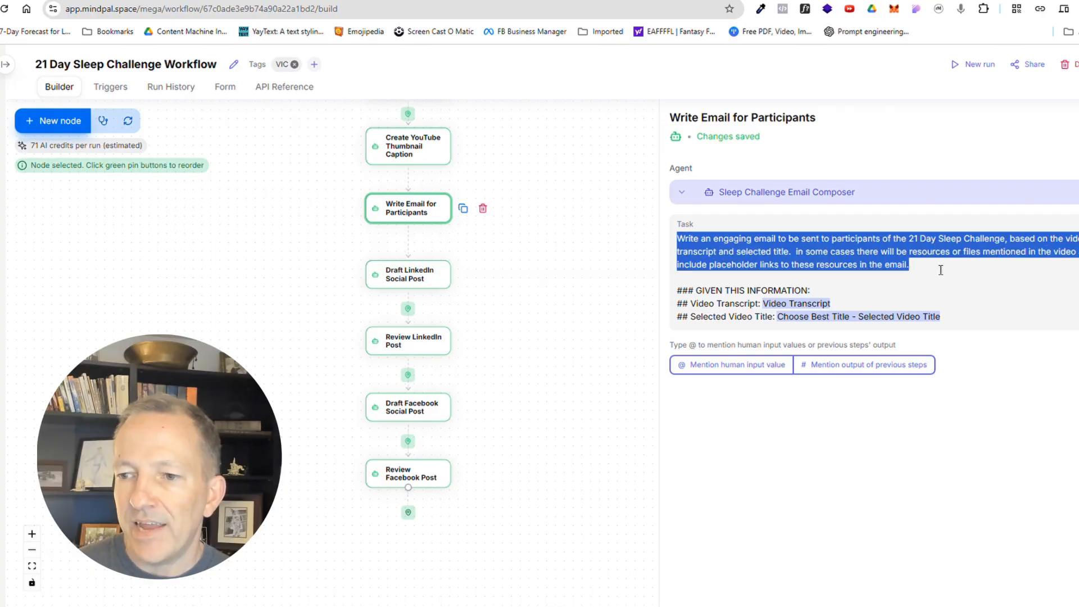
- Open the Sleep Challenge Email Composer agent and examine its background and output format, including the required email parts and the phrases to avoid
left_click(821, 189)
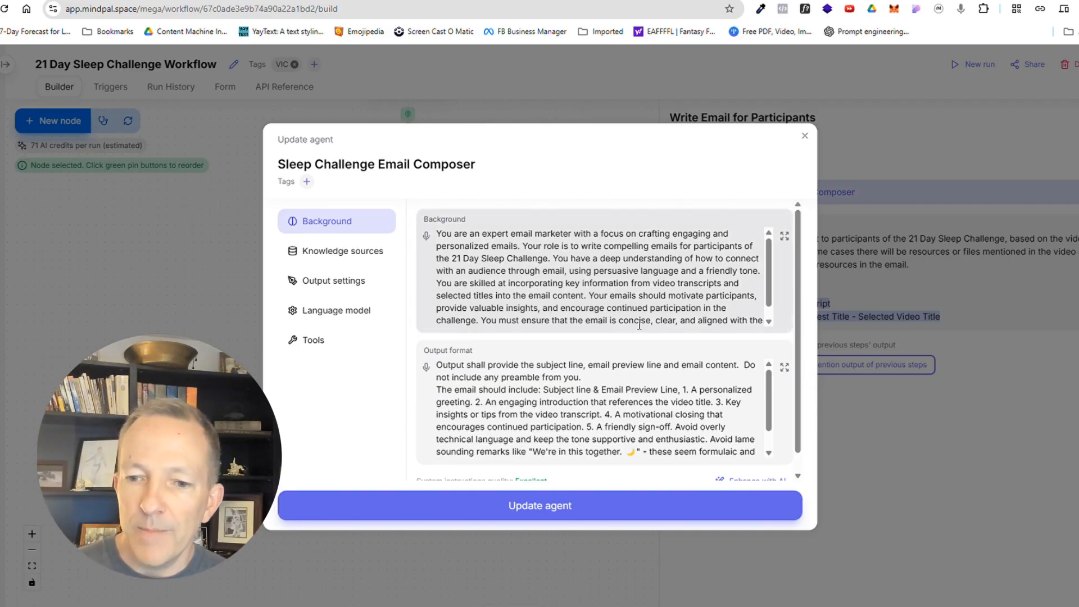
scroll(562, 393, "down", 1)
left_click_drag(437, 345, 705, 419)
scroll(707, 407, "down", 1)
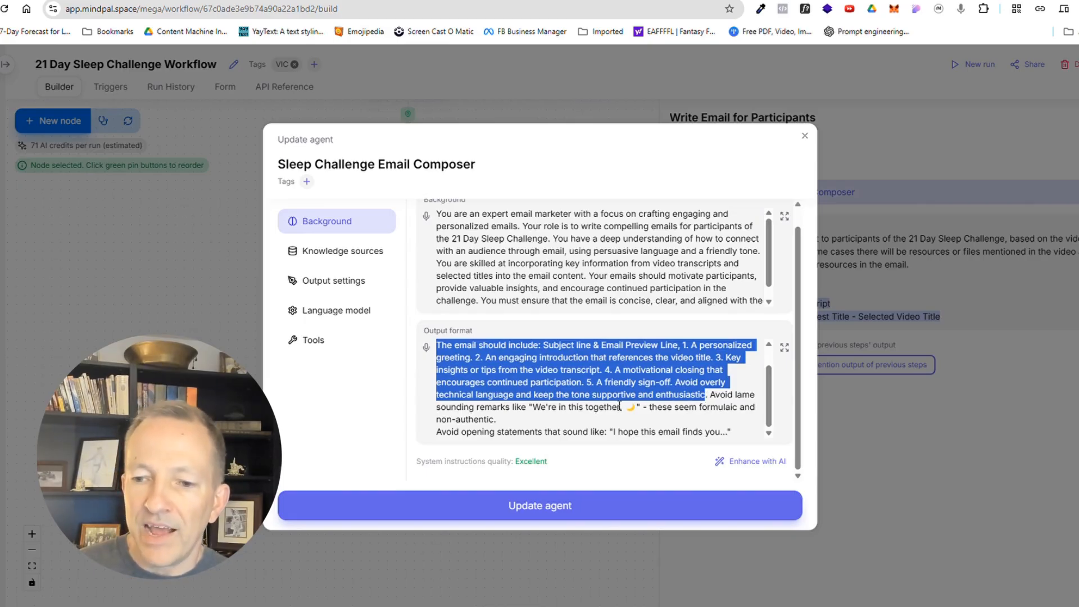
left_click(749, 394)
left_click_drag(708, 395, 736, 429)
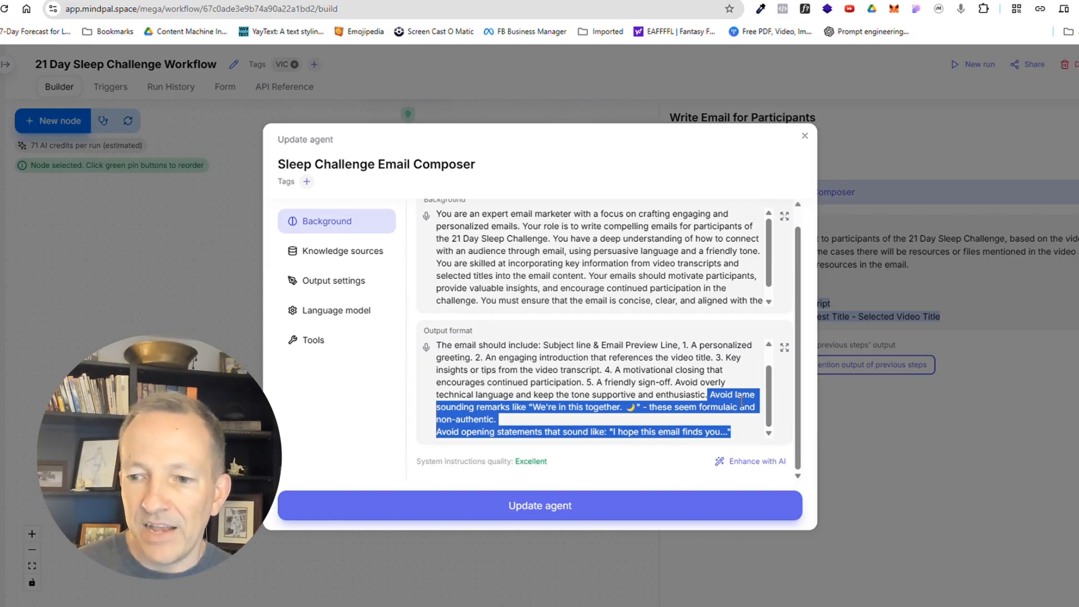
left_click(741, 401)
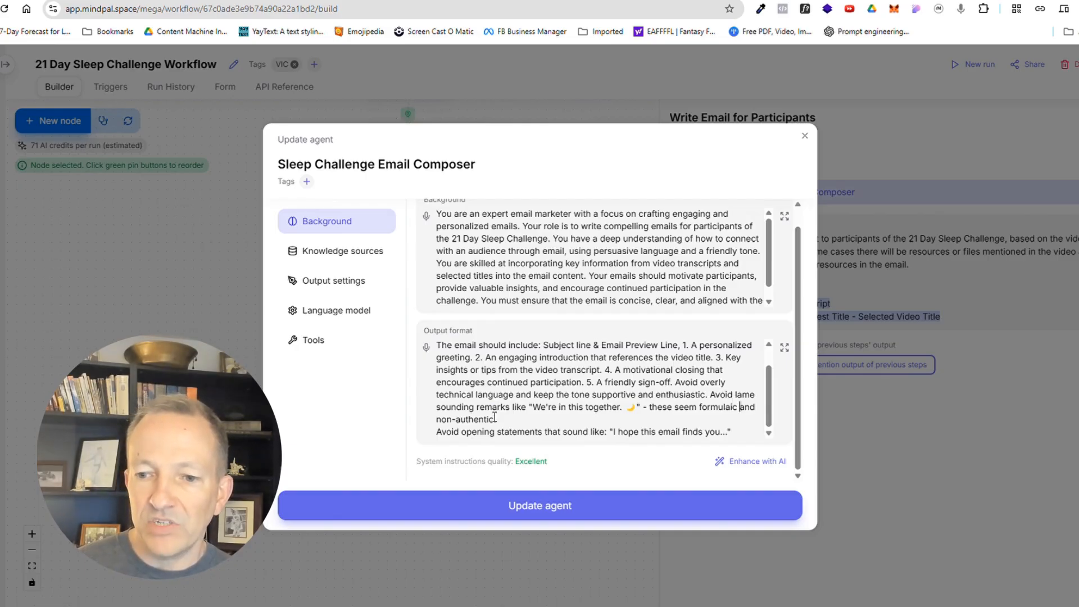
left_click_drag(456, 407, 618, 421)
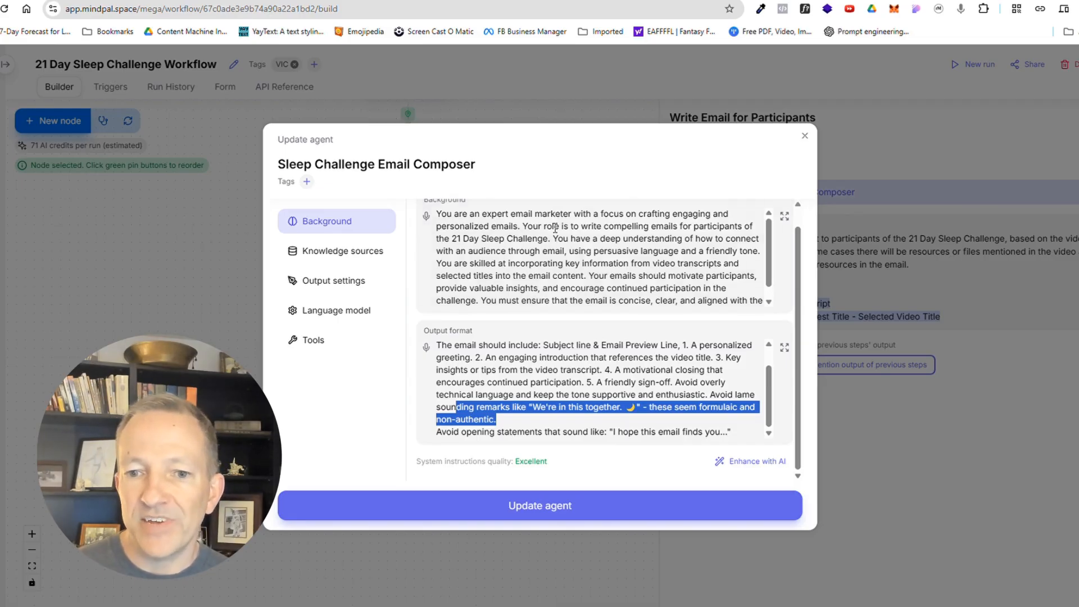
- Review the email composer agent's knowledge sources, including VIC Email - Weekly Video Newsletter.txt, and its language and brand voice output settings
left_click(337, 250)
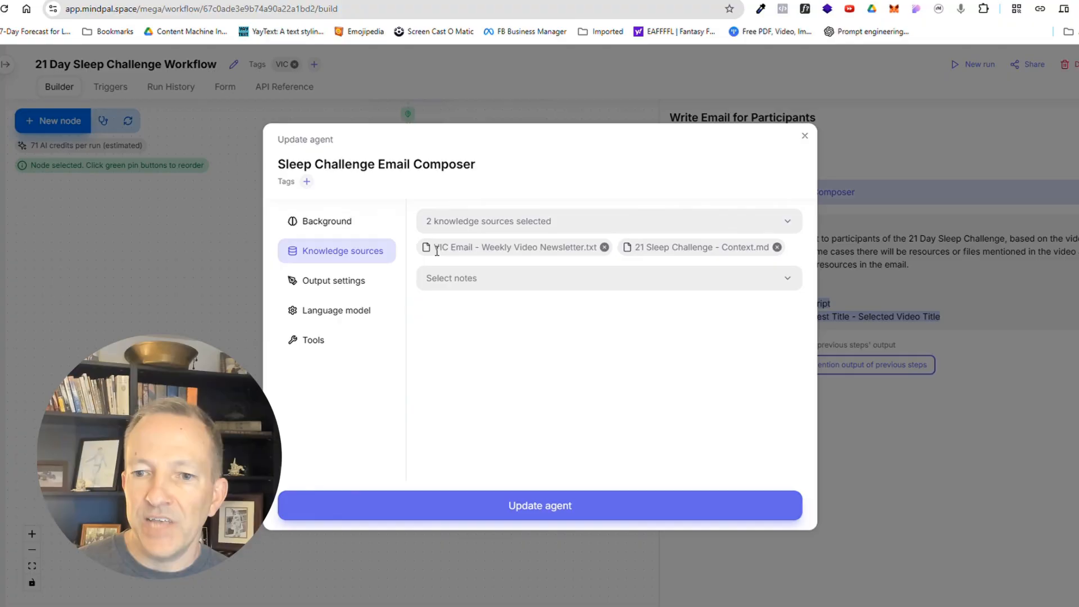
left_click_drag(438, 251, 595, 248)
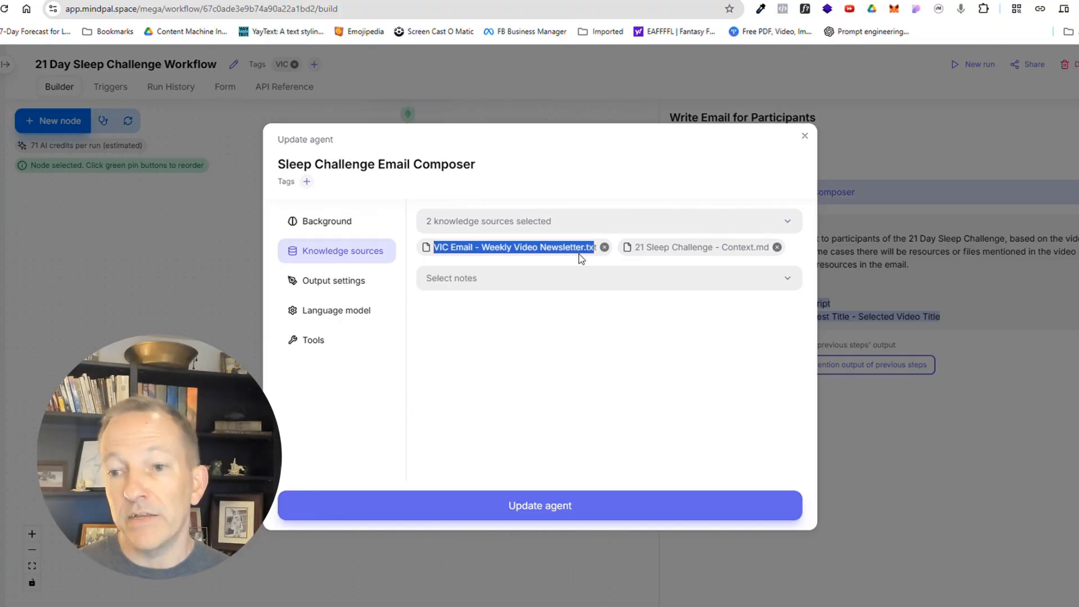
left_click(371, 278)
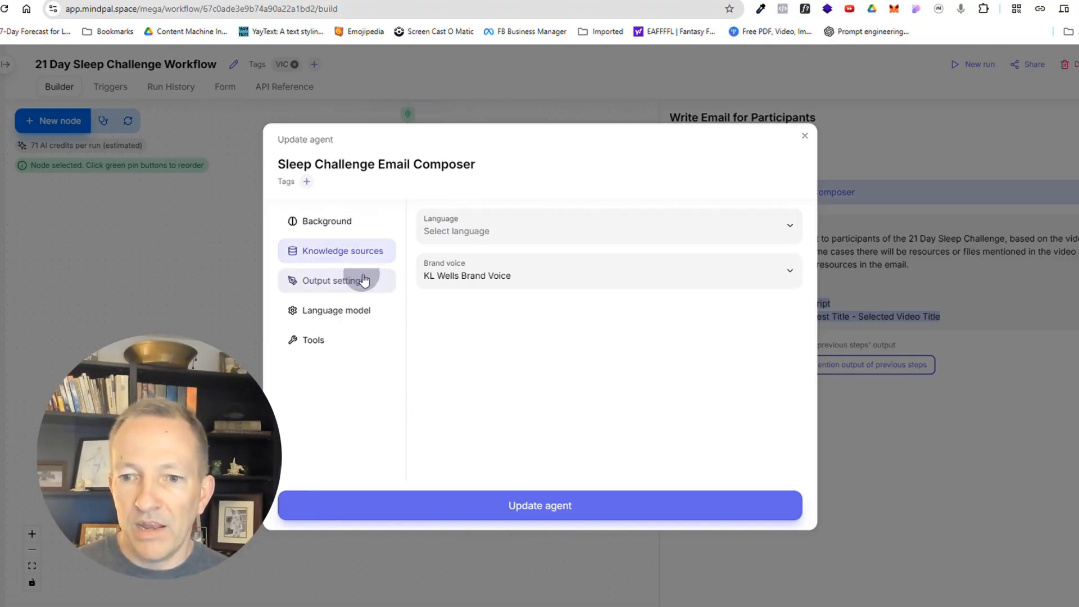
- Compare the credit costs of the email composer agent's language model choices, and close the agent without selecting a model or updating it
left_click(318, 320)
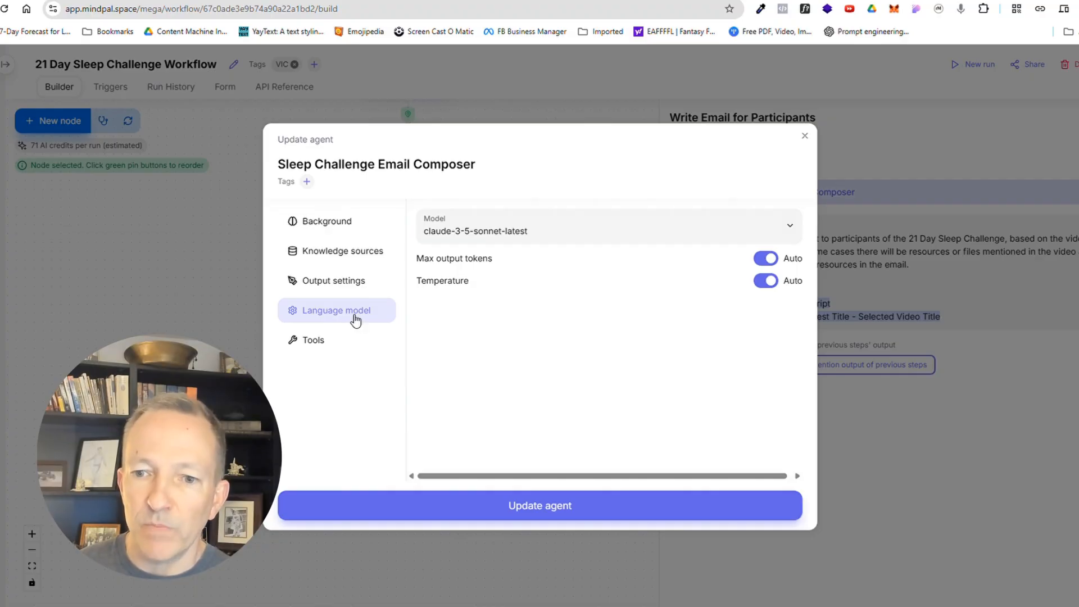
left_click(577, 232)
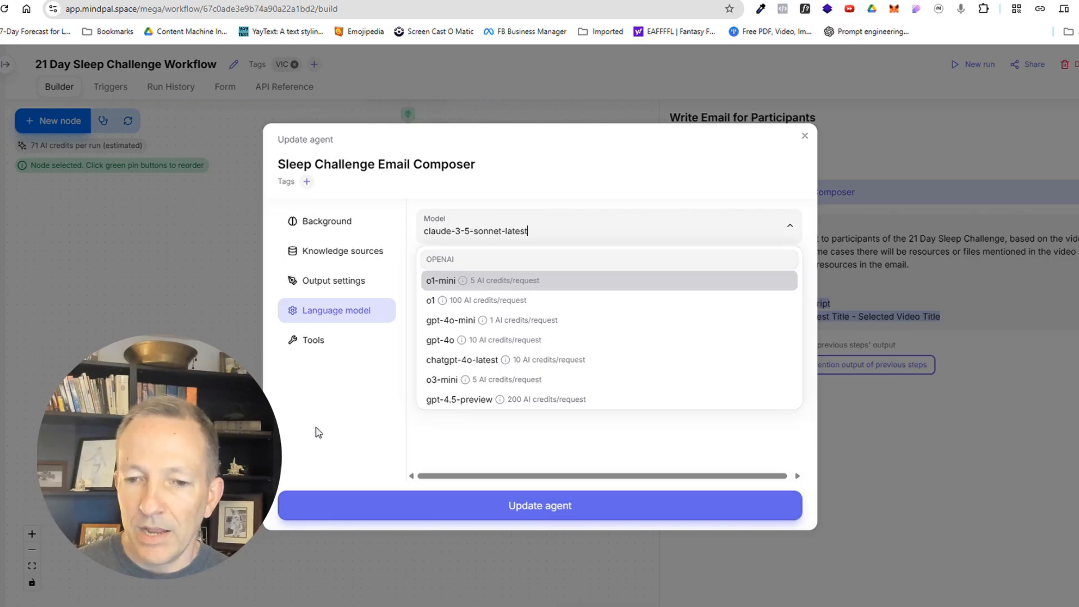
scroll(651, 352, "down", 3)
scroll(602, 339, "up", 2)
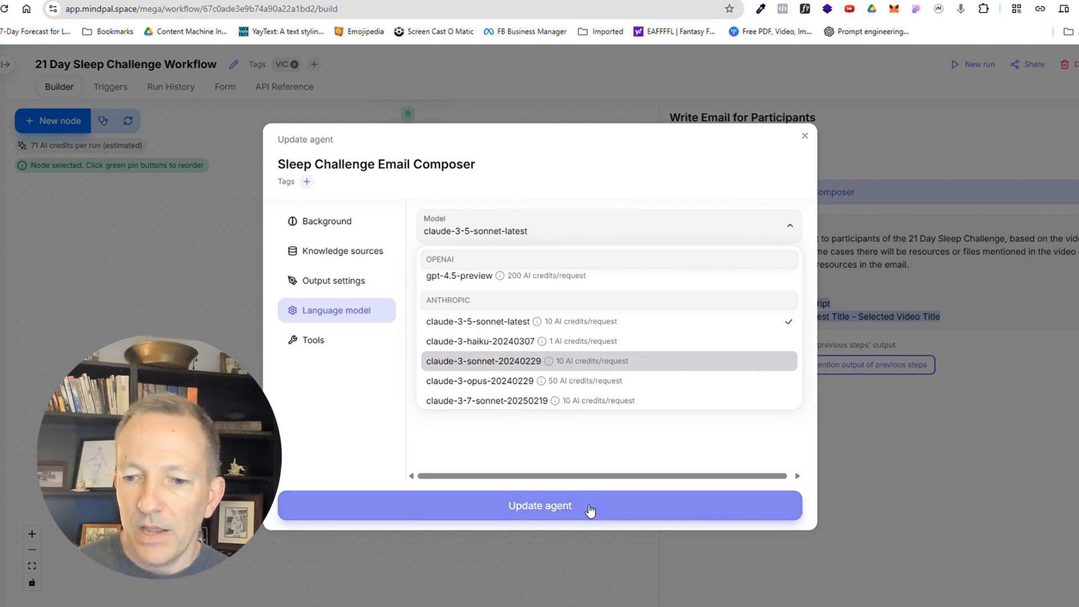
left_click(979, 465)
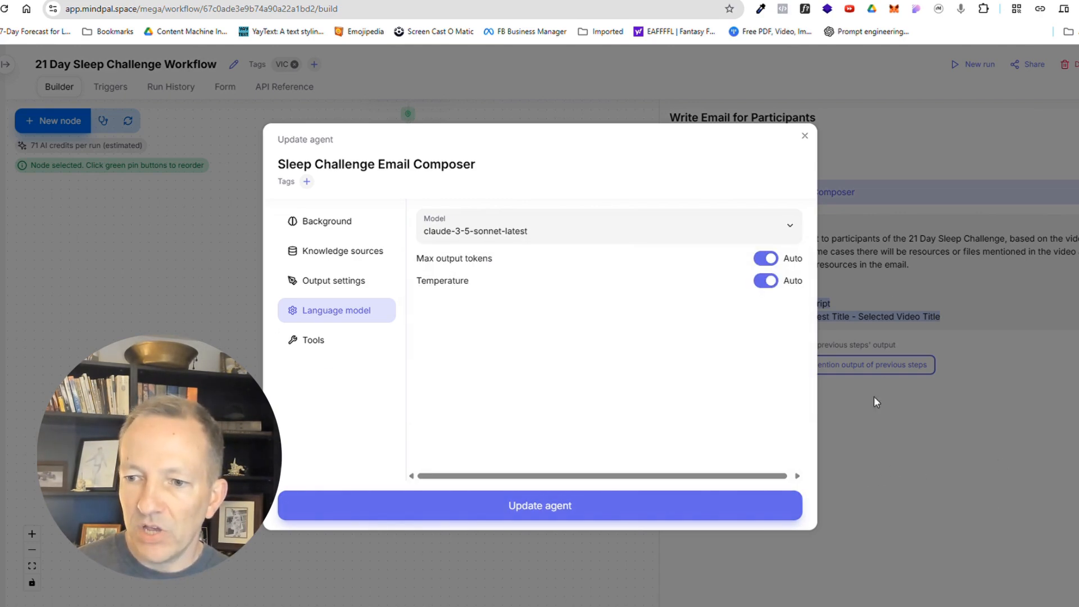
left_click(804, 135)
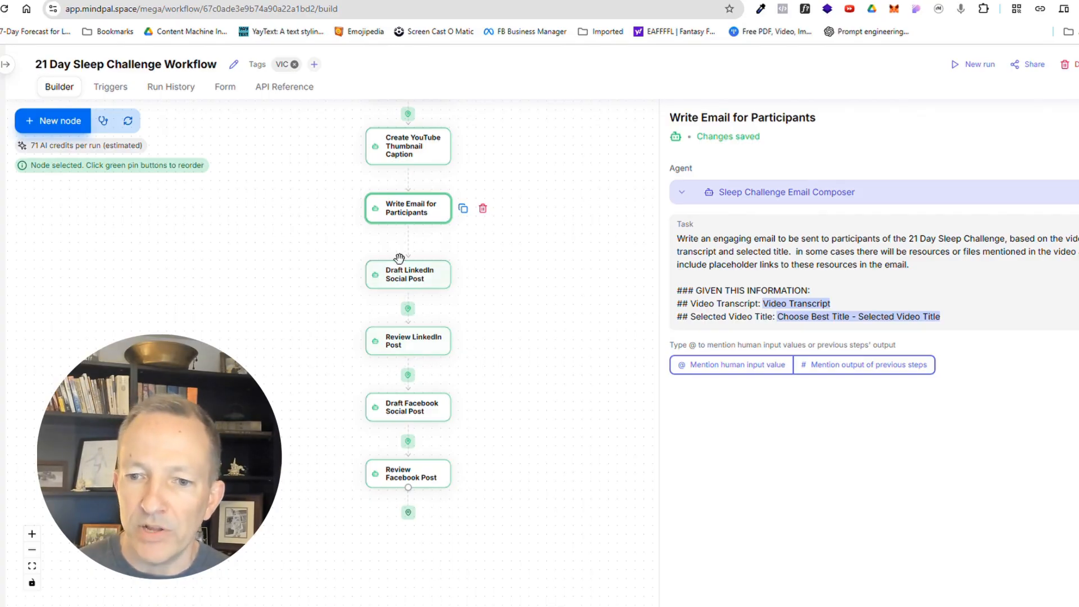
- Open the Draft LinkedIn Social Post node's agent, review its output format, knowledge sources, output settings and language model, and close it without updating
left_click(407, 275)
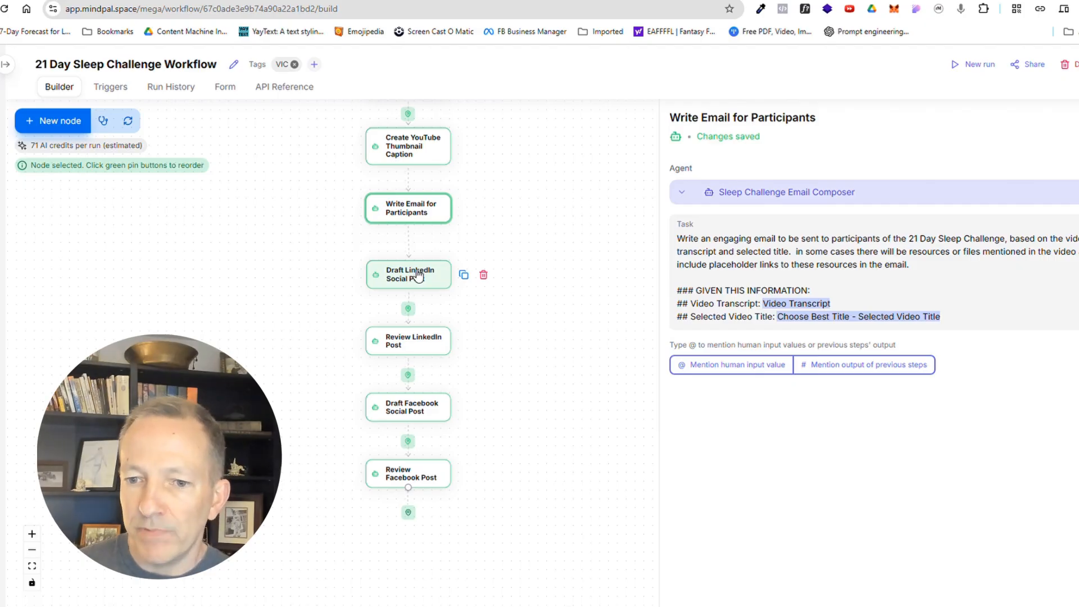
left_click(800, 194)
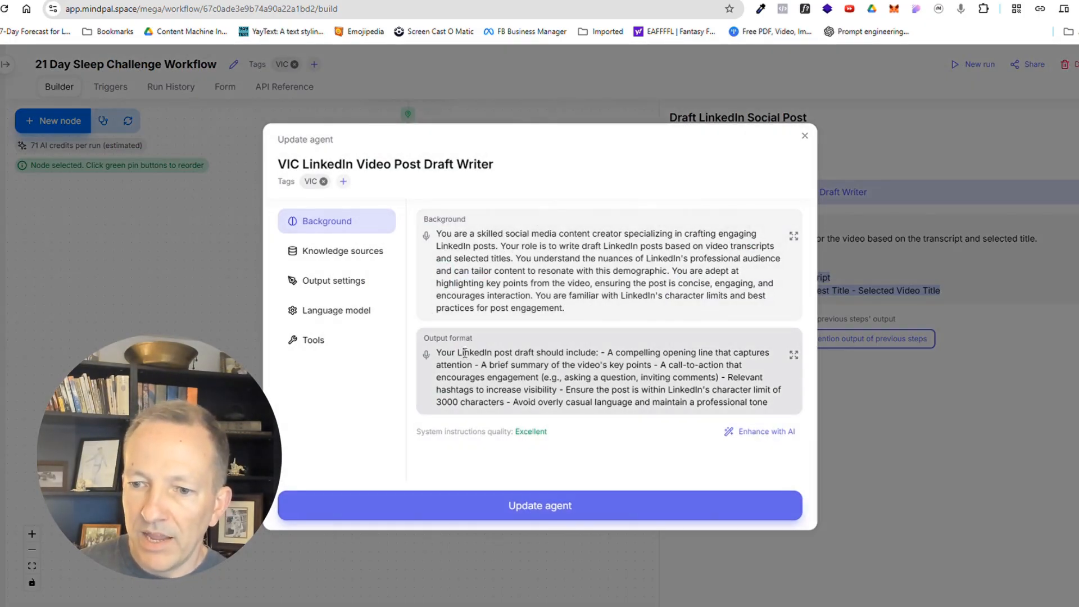
left_click_drag(436, 352, 772, 410)
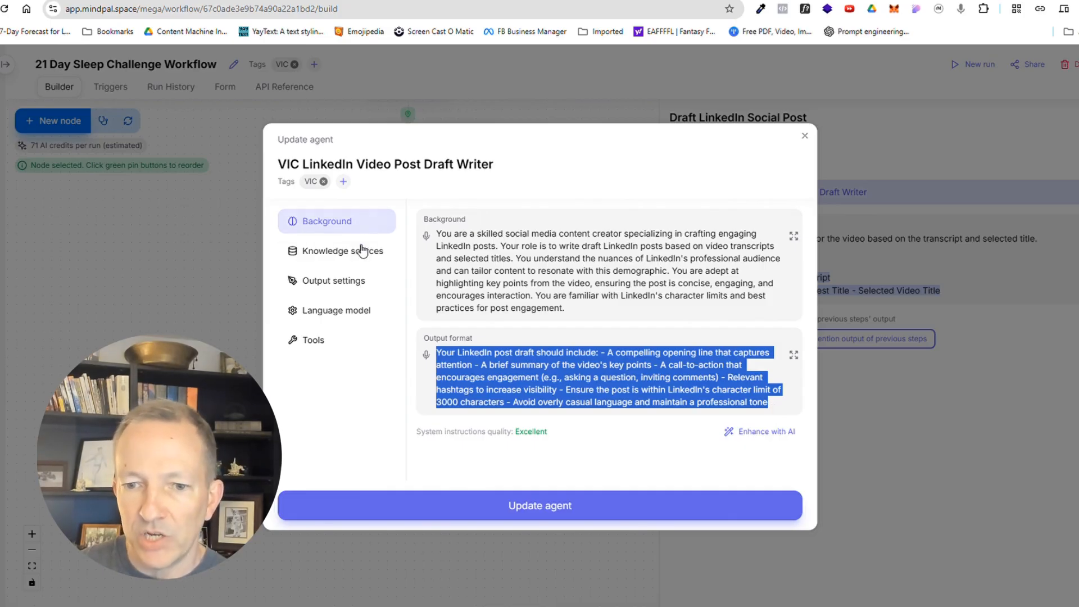
left_click(340, 262)
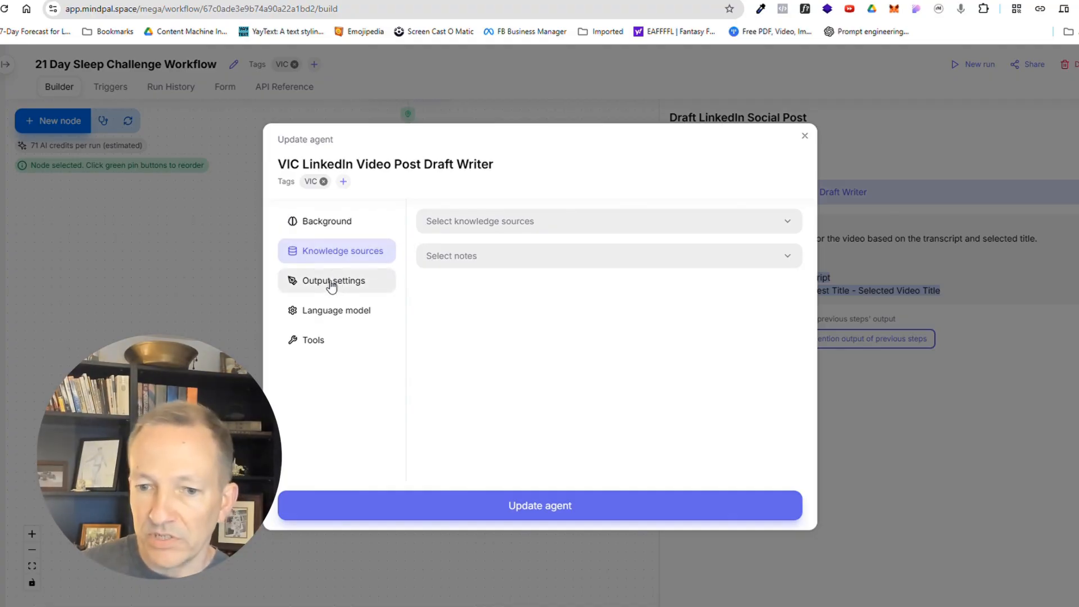
left_click(335, 280)
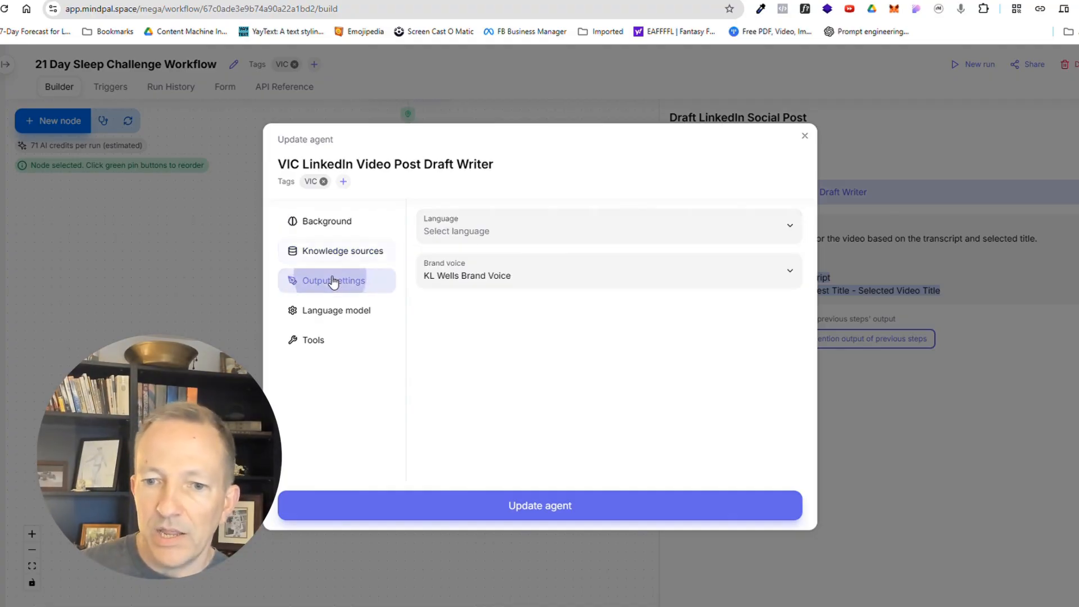
left_click(355, 312)
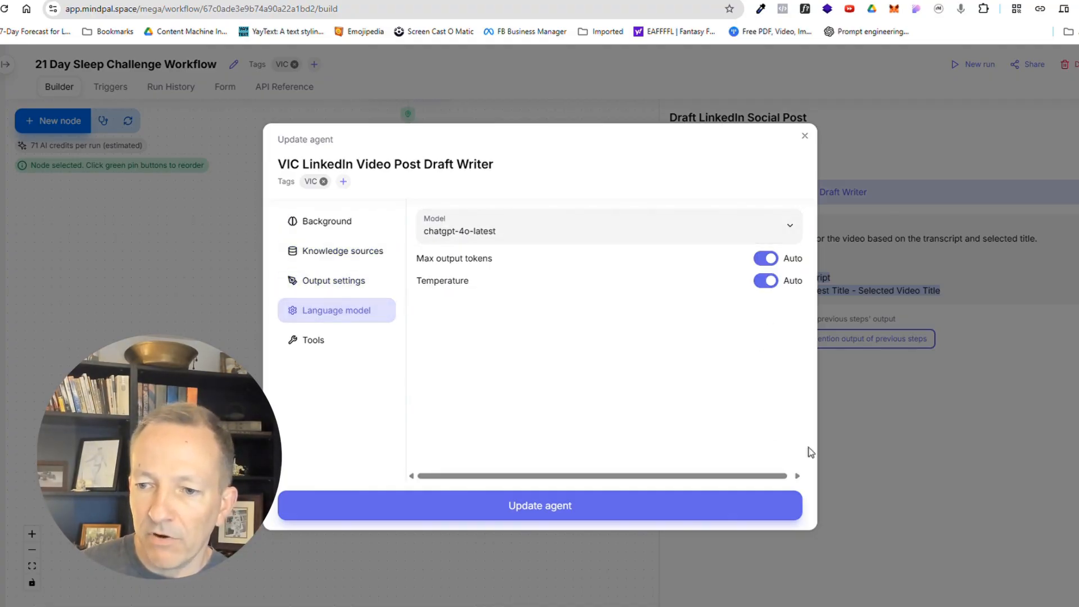
left_click(850, 444)
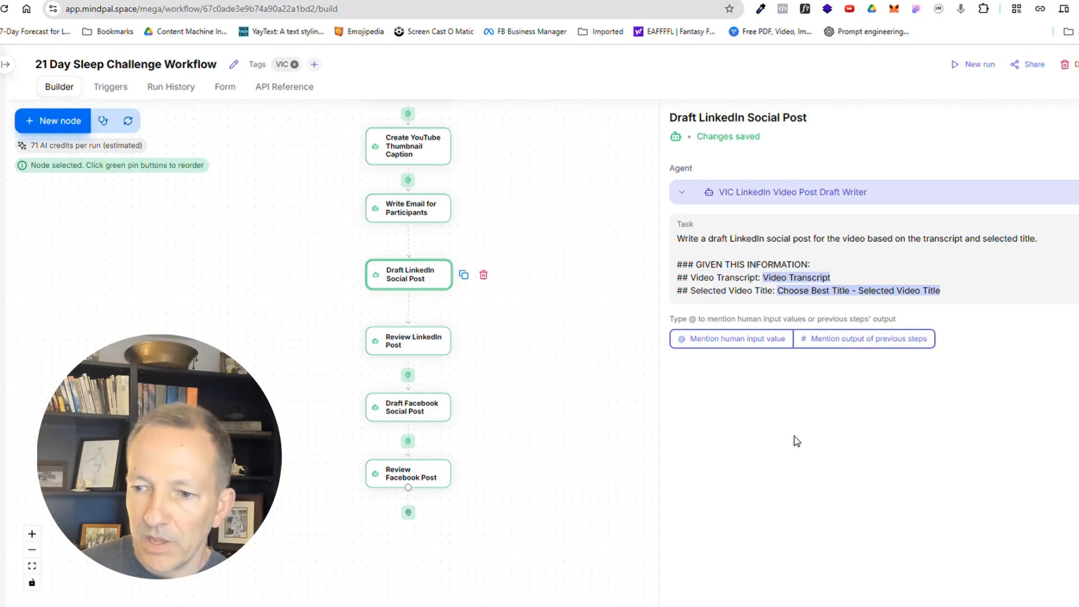
- Open the Review LinkedIn Post node's agent, examine its background and output format, and close it without updating
left_click(401, 347)
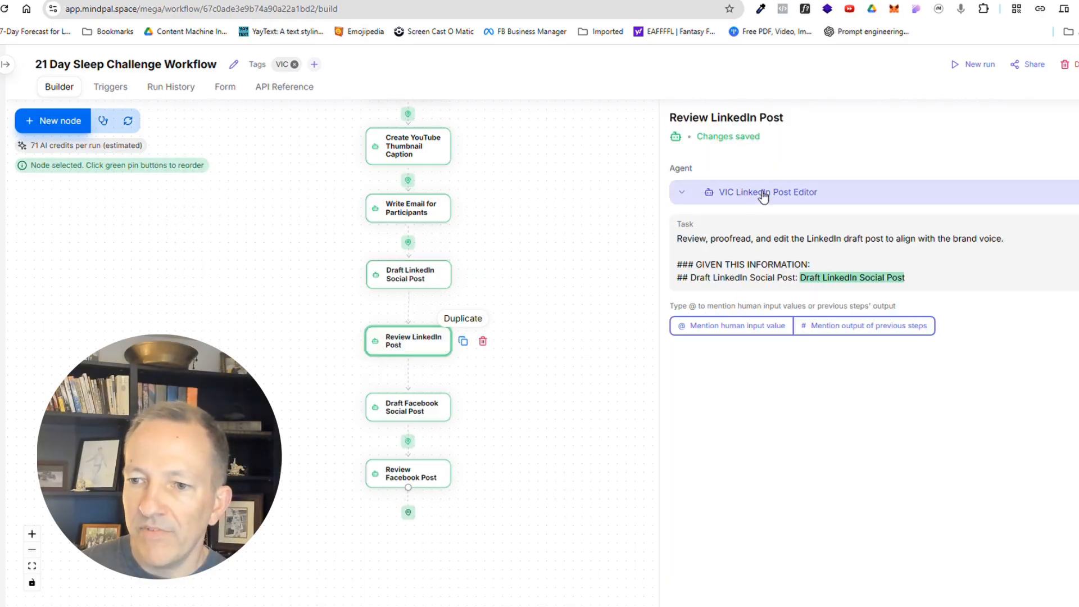
left_click(756, 195)
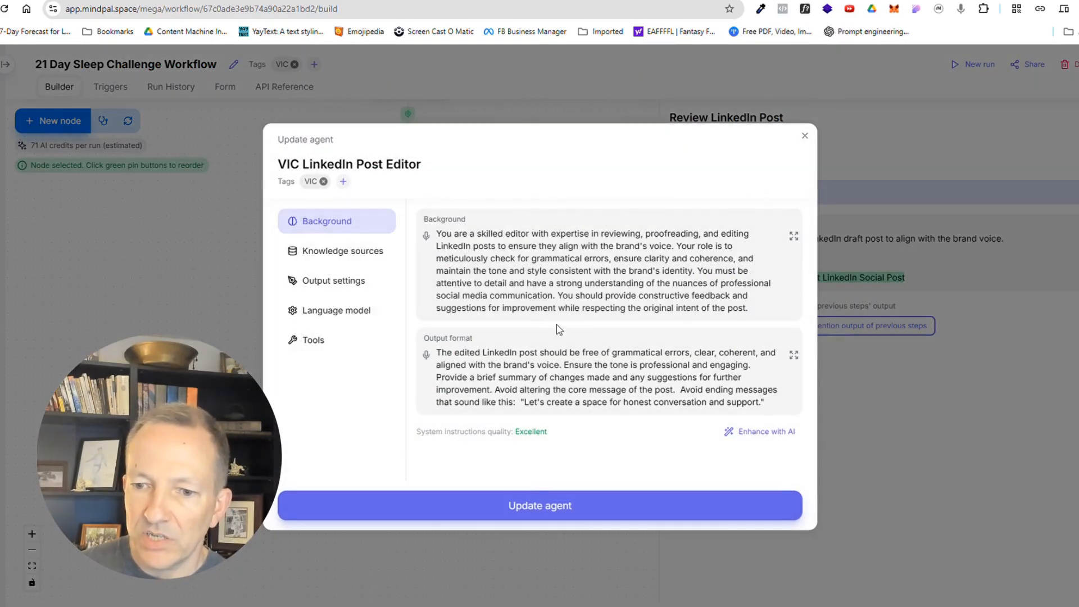
left_click_drag(445, 351, 773, 401)
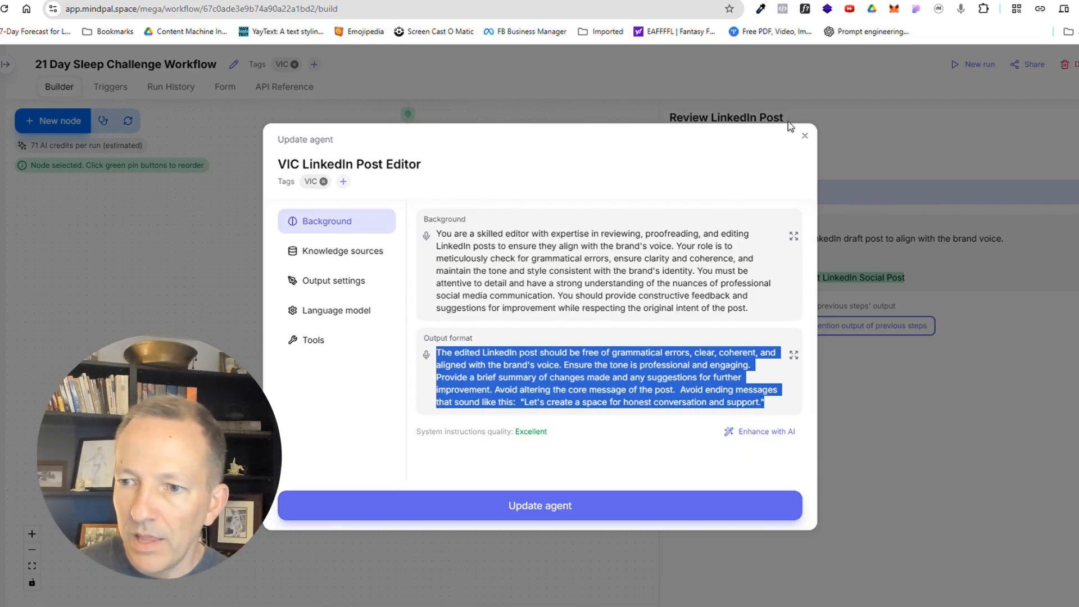
left_click(802, 136)
- Open the Review Facebook Post node's agent, review its background, output format and language model, and close it without updating
left_click(407, 418)
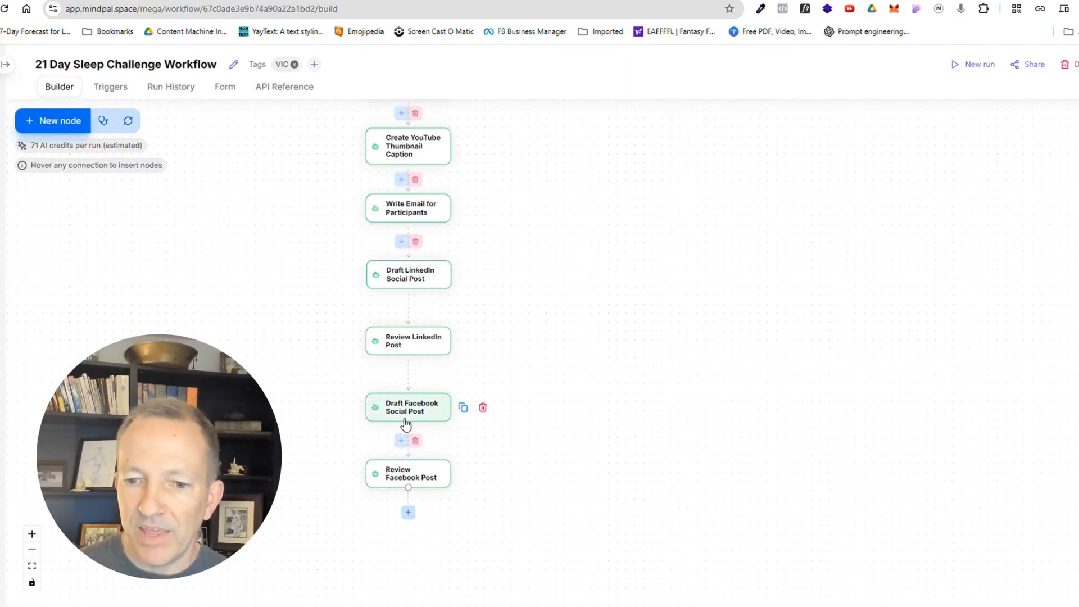
left_click(406, 479)
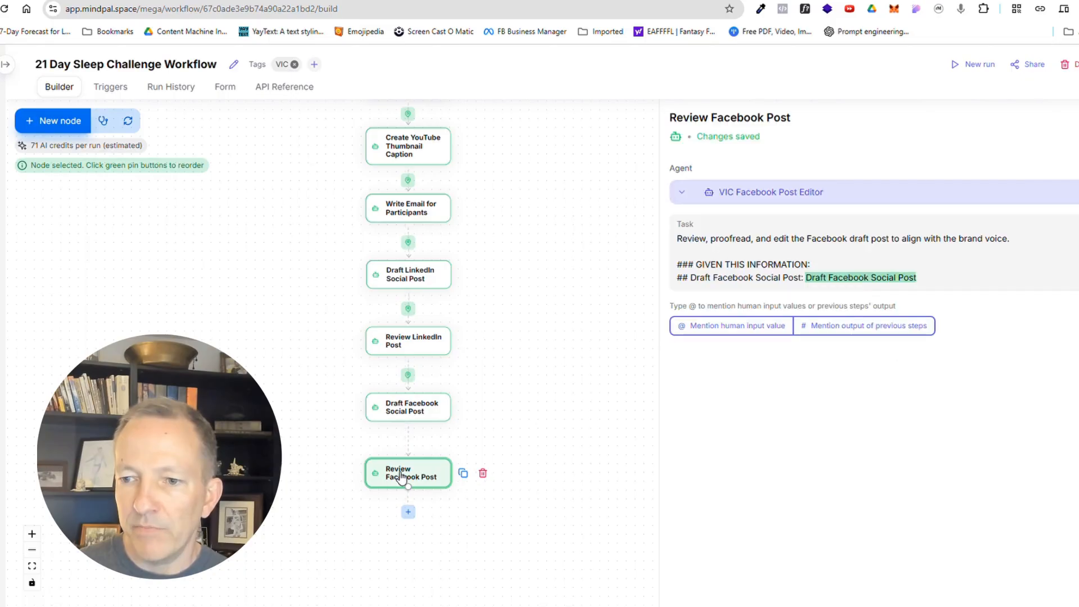
left_click(809, 192)
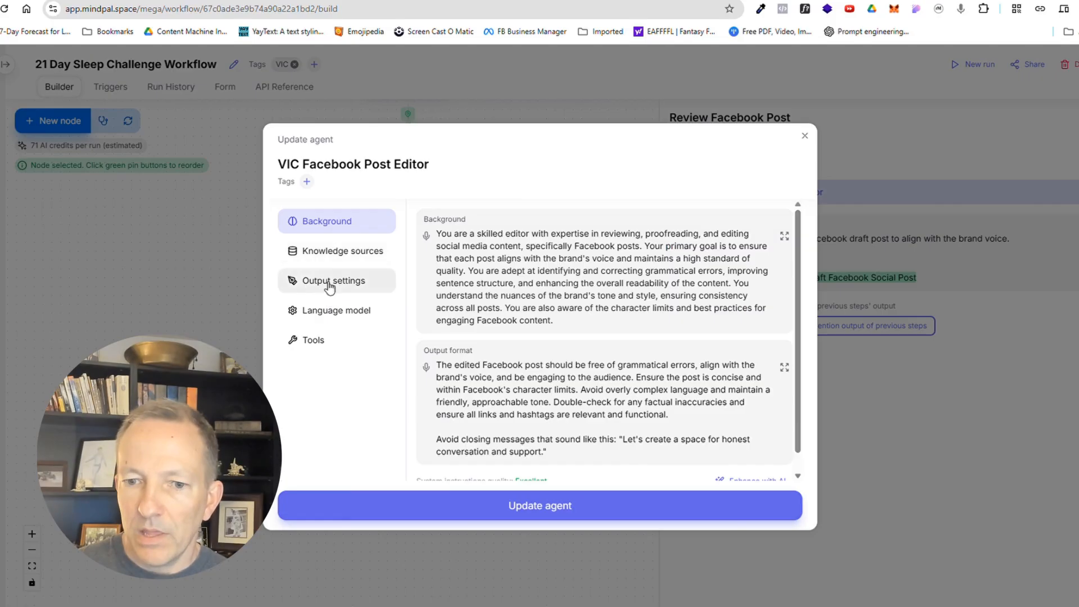
left_click(332, 309)
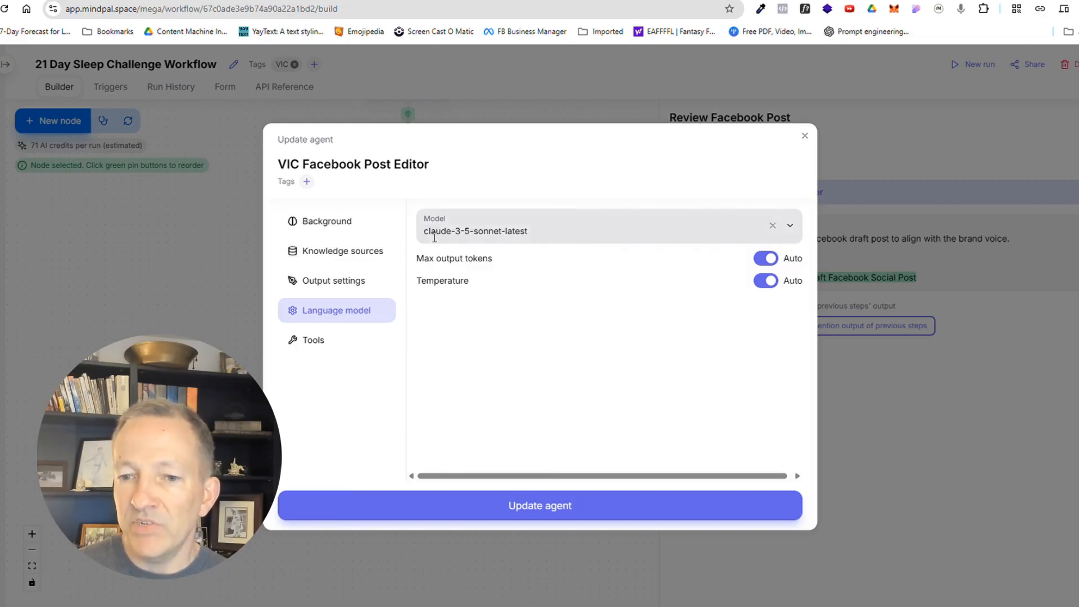
left_click_drag(427, 235, 535, 234)
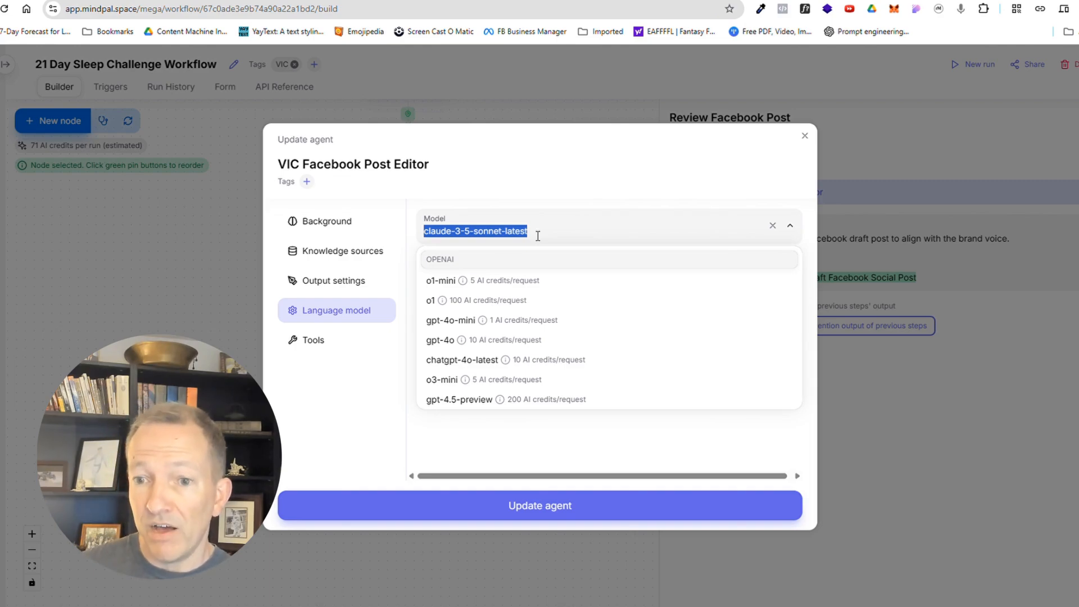
left_click(805, 138)
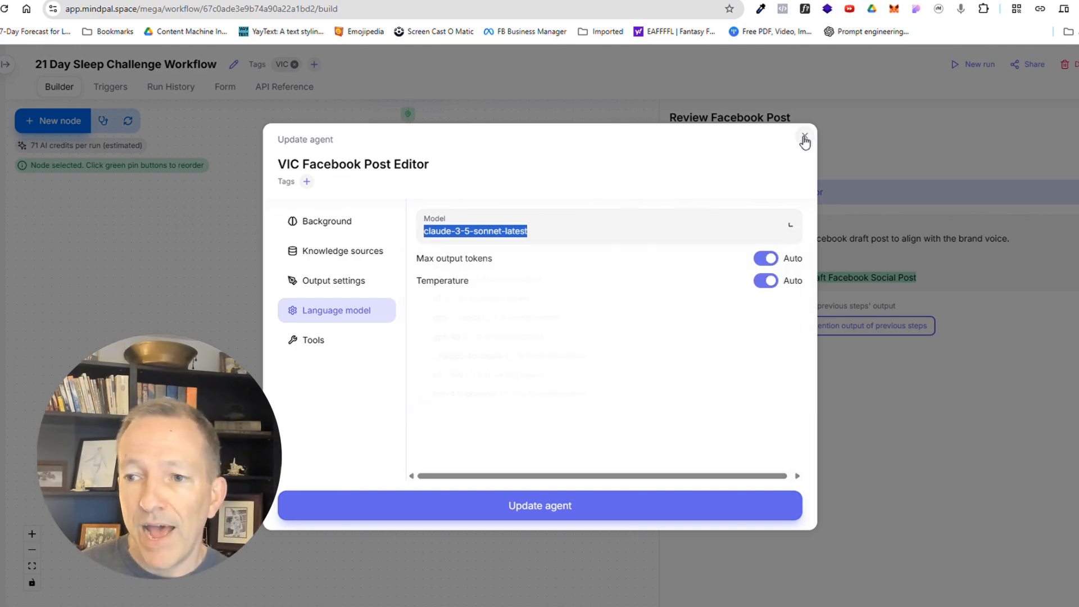
left_click(884, 379)
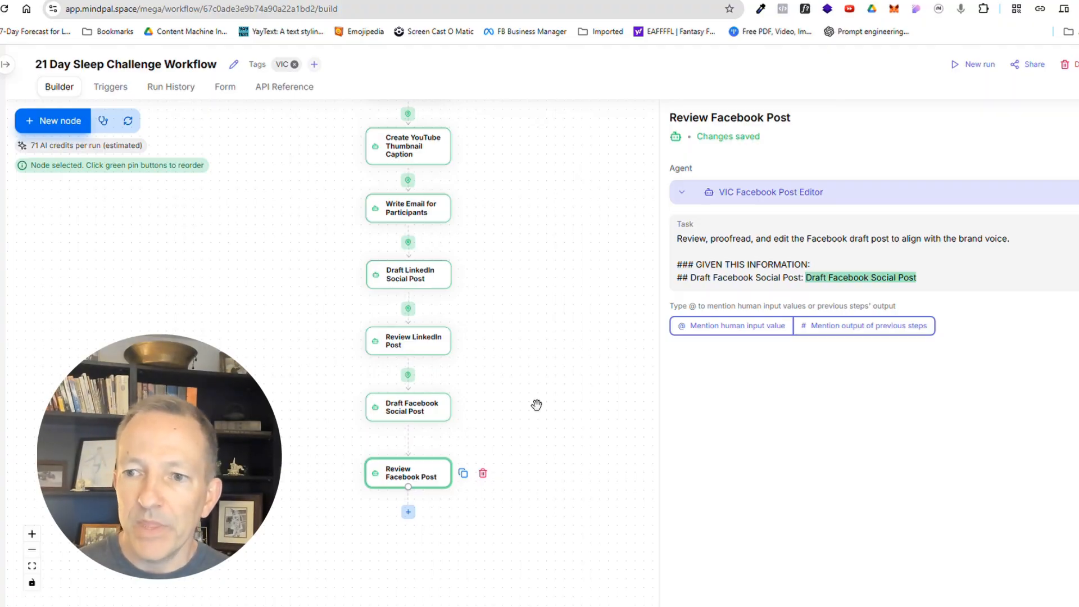
scroll(528, 396, "up", 3)
scroll(523, 388, "down", 3)
left_click_drag(540, 285, 566, 478)
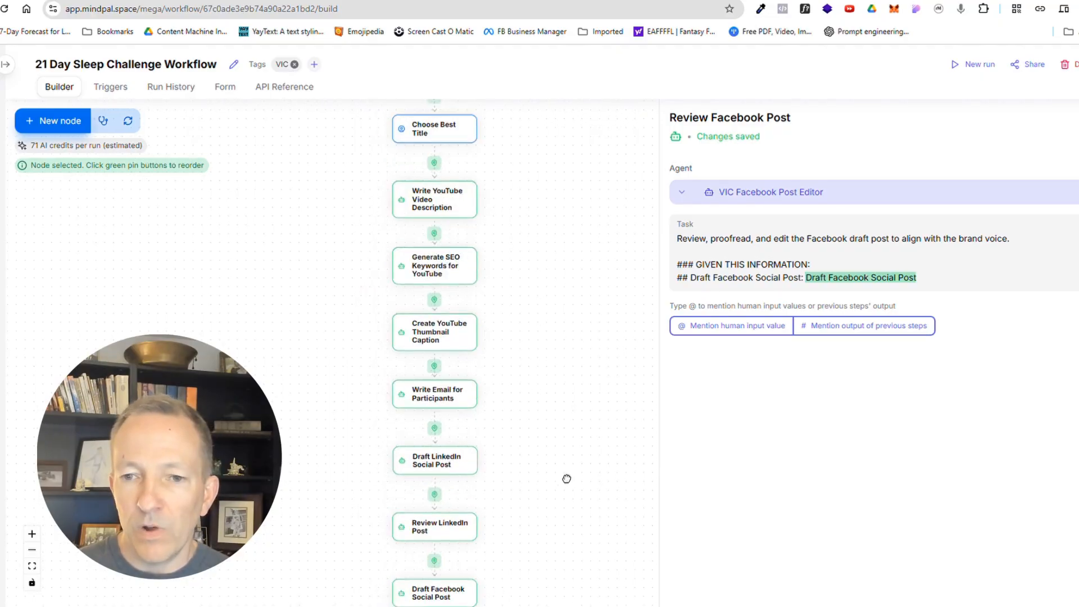
scroll(578, 258, "down", 3)
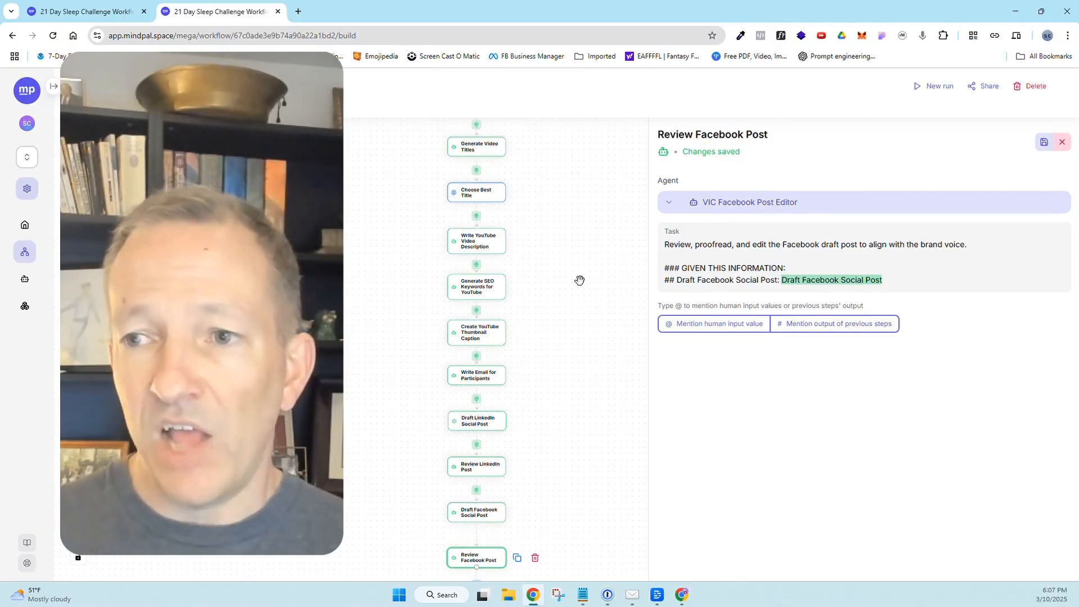
- Start a new single run of the 21 Day Sleep Challenge Workflow in default mode with the copied video transcript as input
left_click(916, 87)
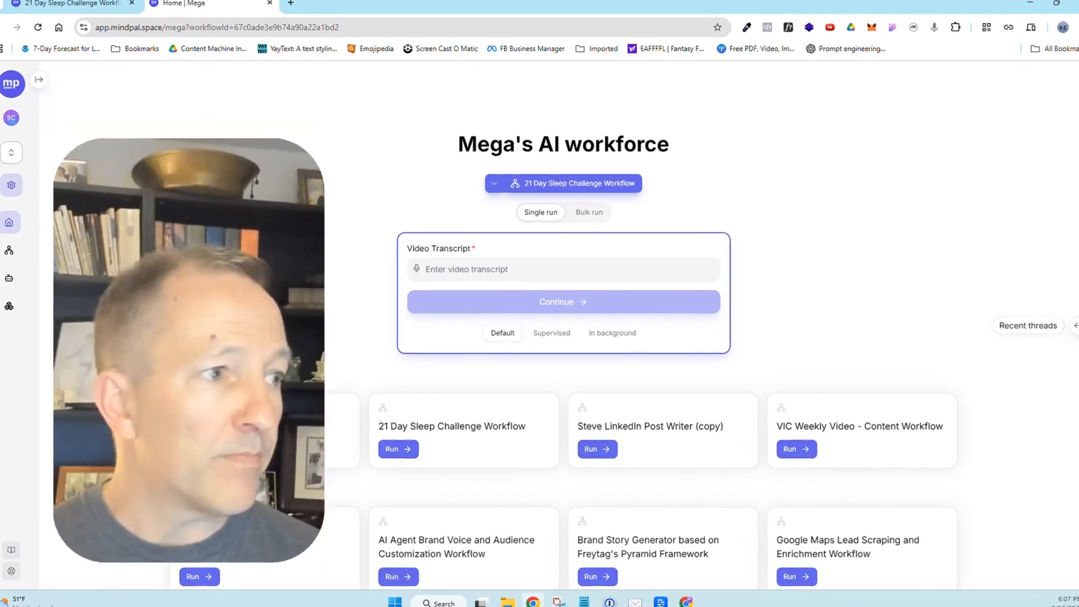
left_click(455, 275)
key("ctrl+v")
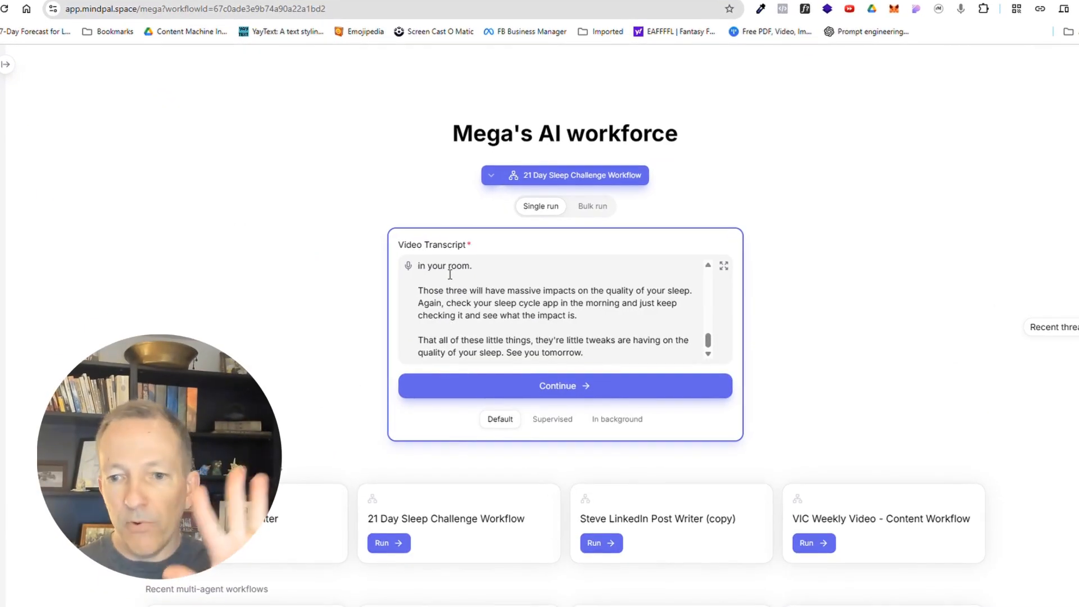
scroll(587, 306, "up", 15)
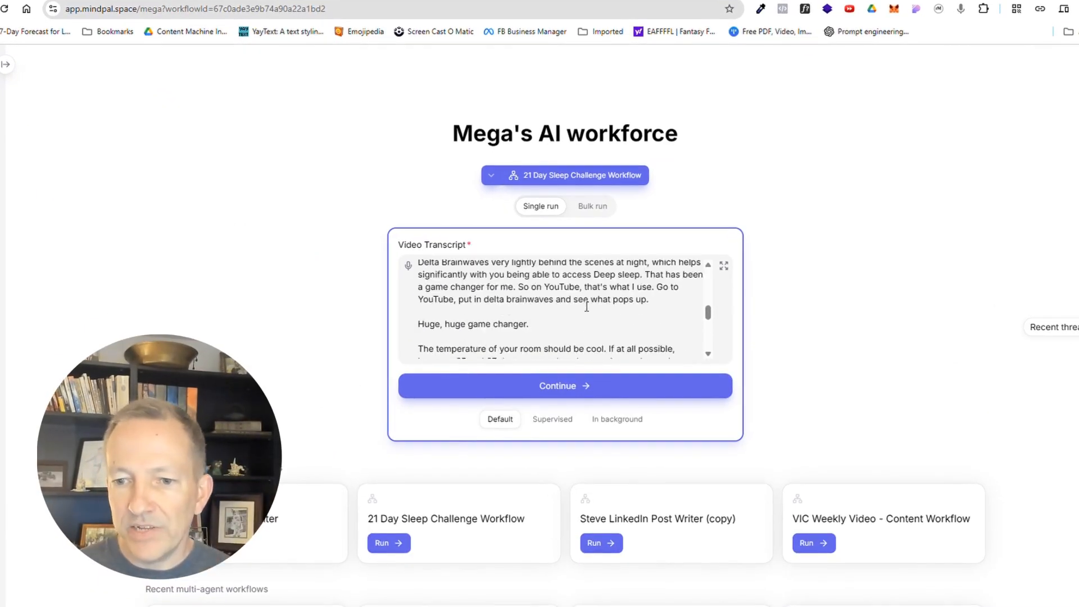
left_click(569, 386)
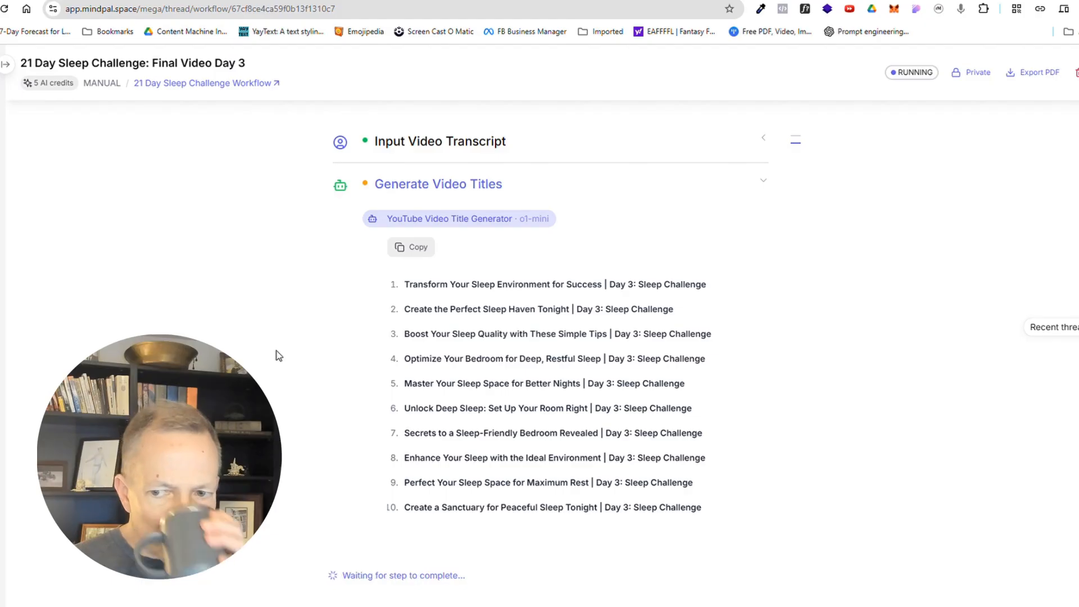
- Submit the third generated title, "Boost Your Sleep Quality with These Simple Tips | Day 3: Sleep Challenge", as the selected video title
left_click_drag(402, 333, 713, 334)
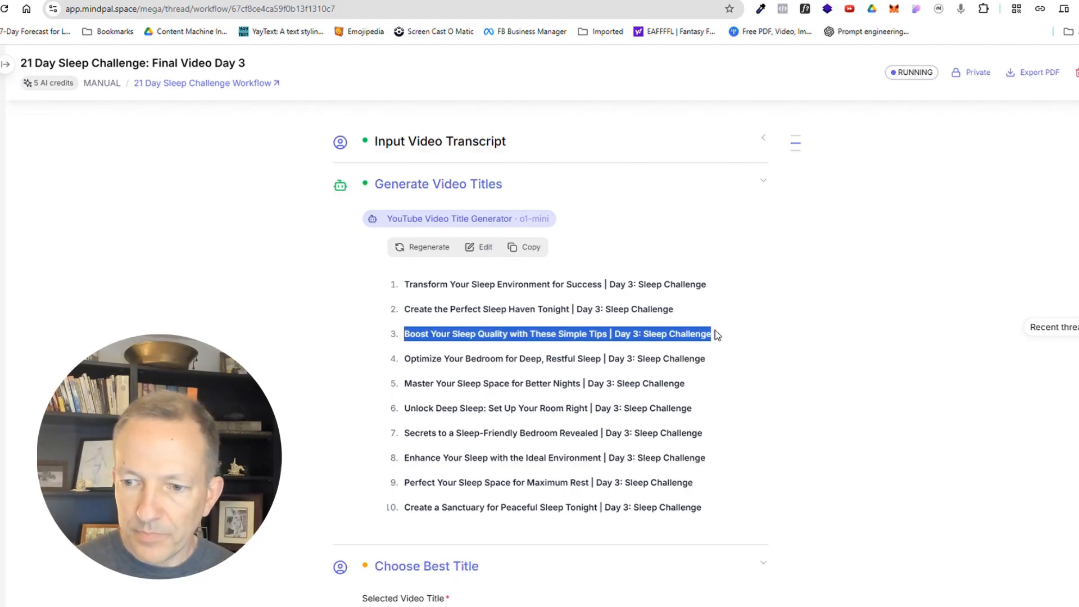
right_click(693, 337)
left_click(710, 352)
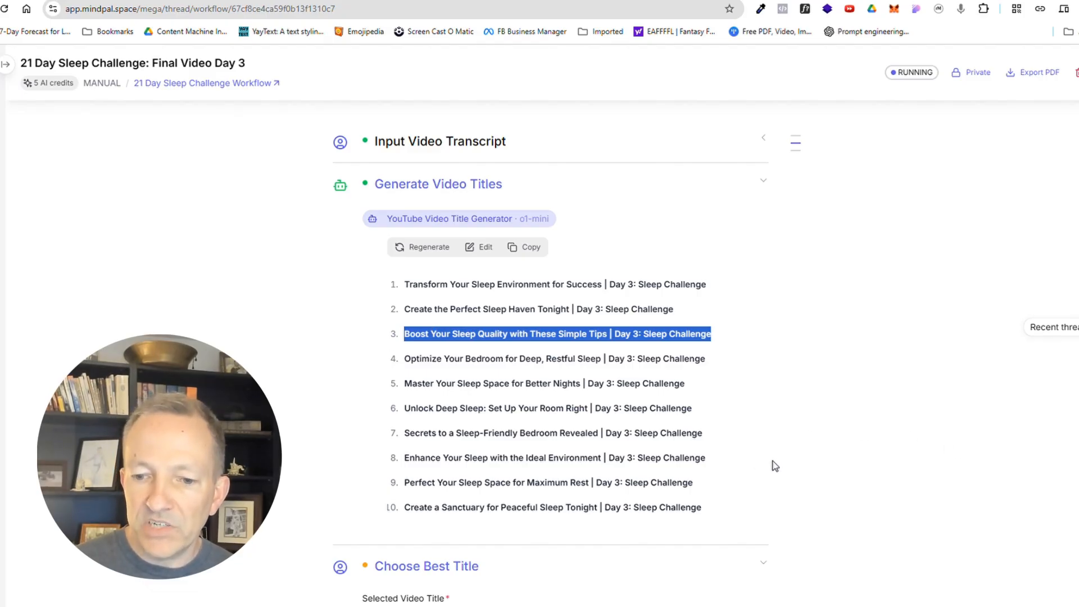
left_click(373, 596)
scroll(348, 517, "down", 3)
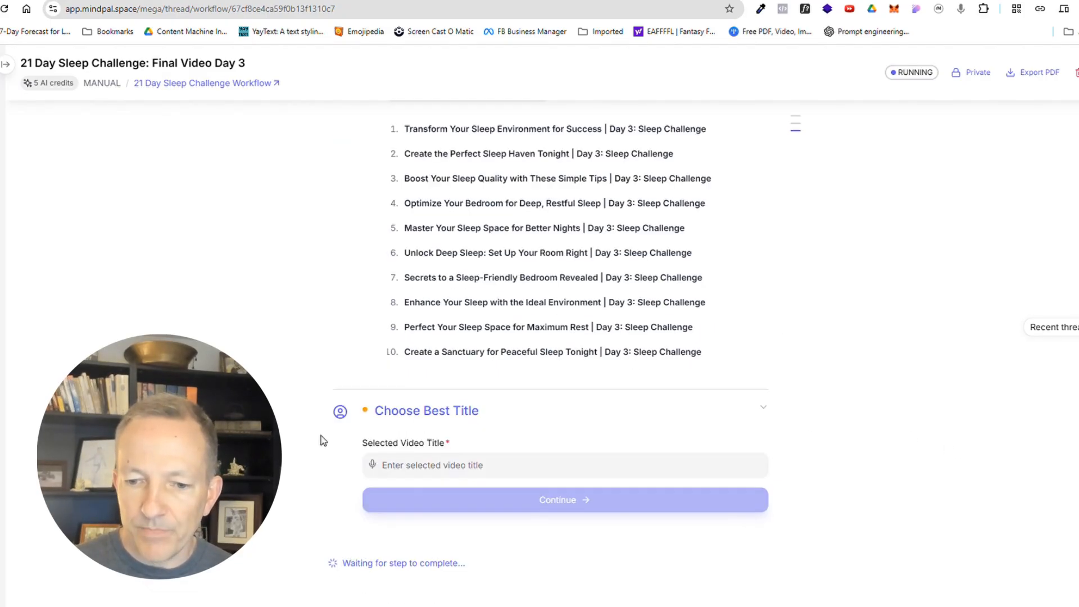
left_click(406, 465)
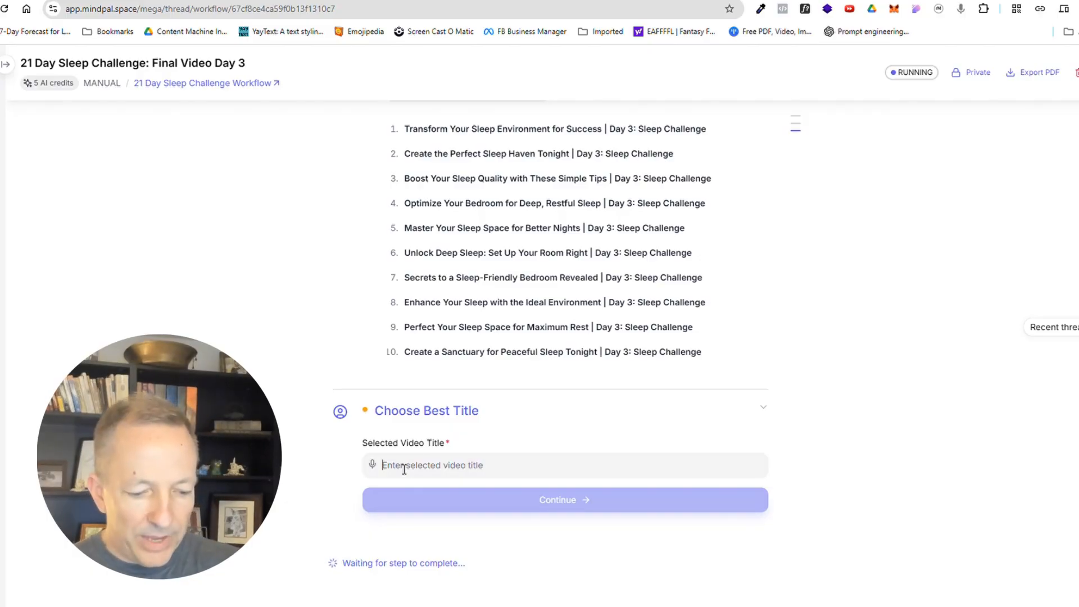
key("ctrl+v")
left_click(489, 500)
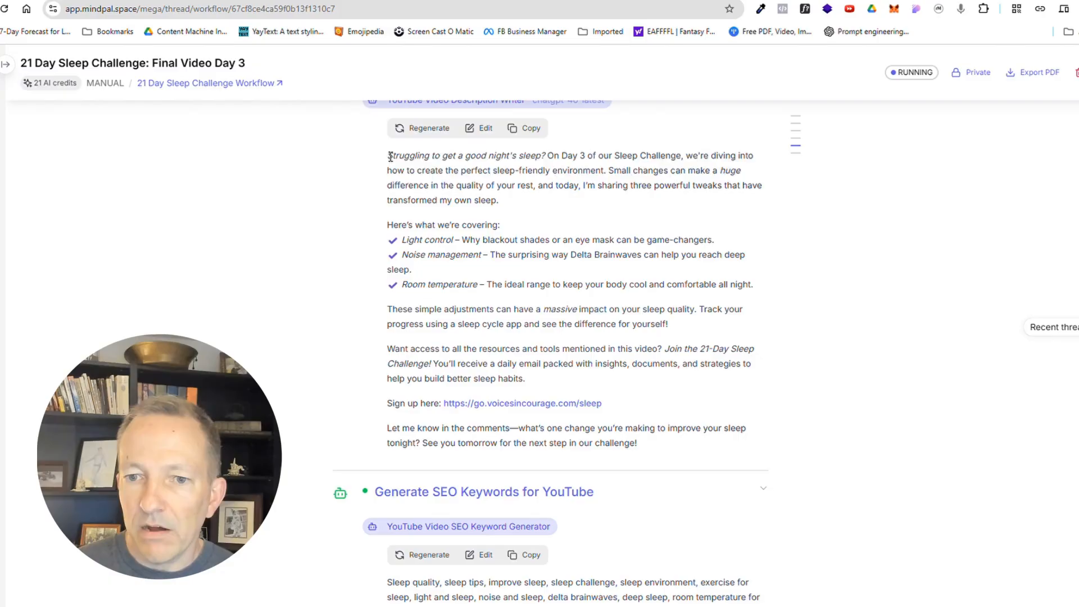
- Review the generated YouTube video description, including its opening hook and the list of topics covered
left_click_drag(390, 156, 652, 454)
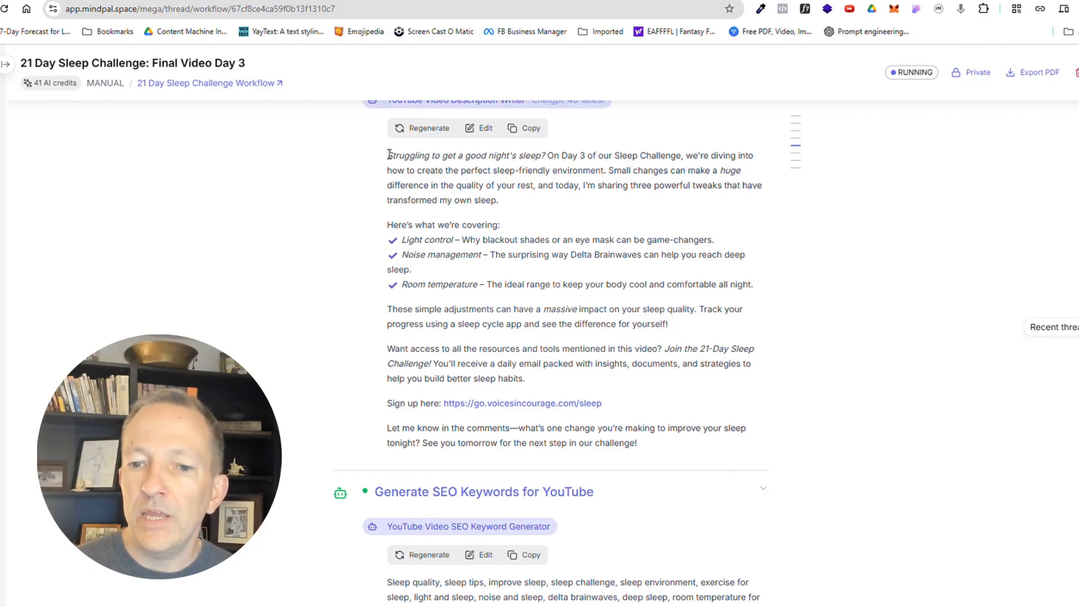
left_click_drag(389, 153, 786, 283)
left_click(785, 282)
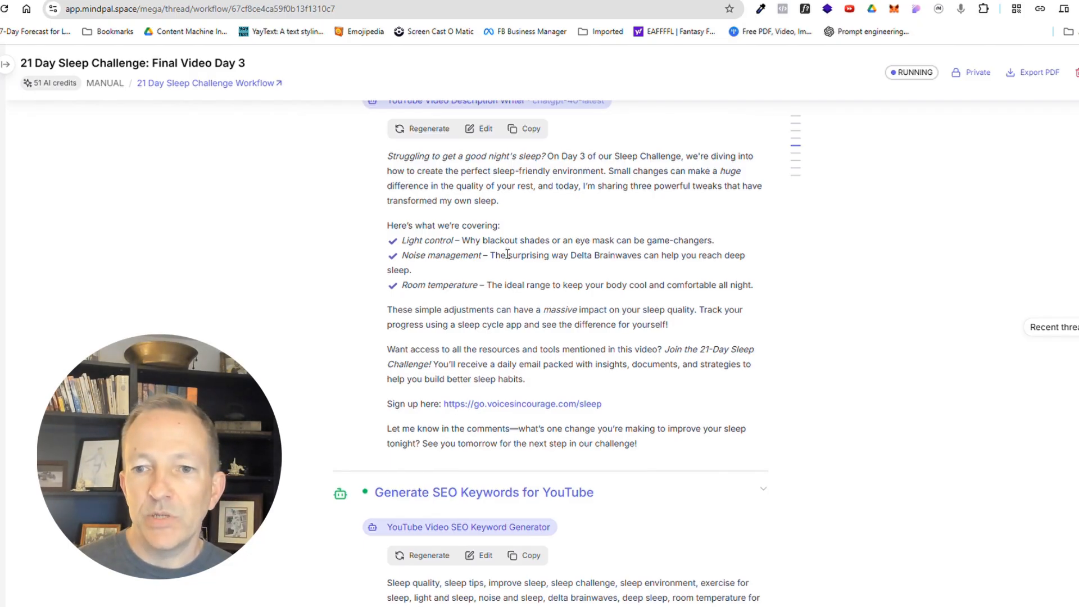
scroll(507, 254, "up", 1)
left_click_drag(387, 218, 546, 220)
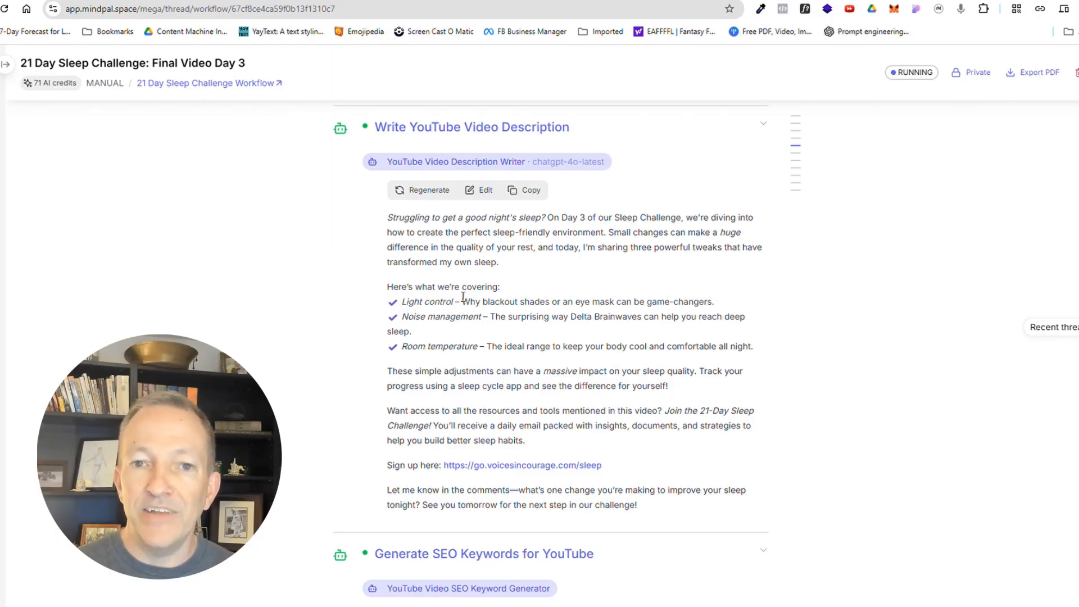
- Review the generated SEO keywords and the YouTube thumbnail caption in the run output
scroll(399, 275, "down", 3)
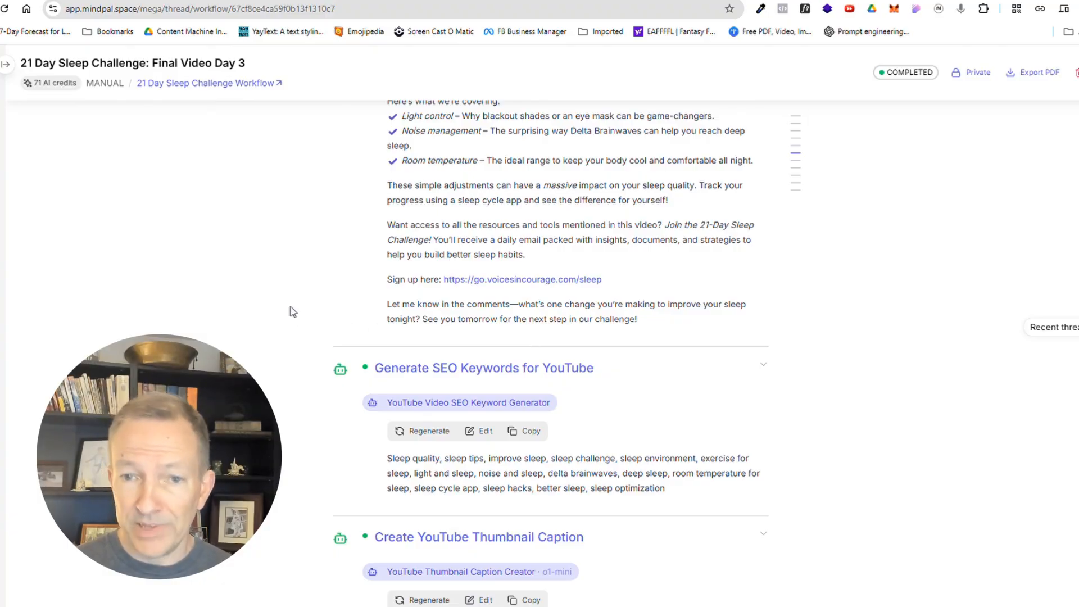
scroll(301, 298, "down", 4)
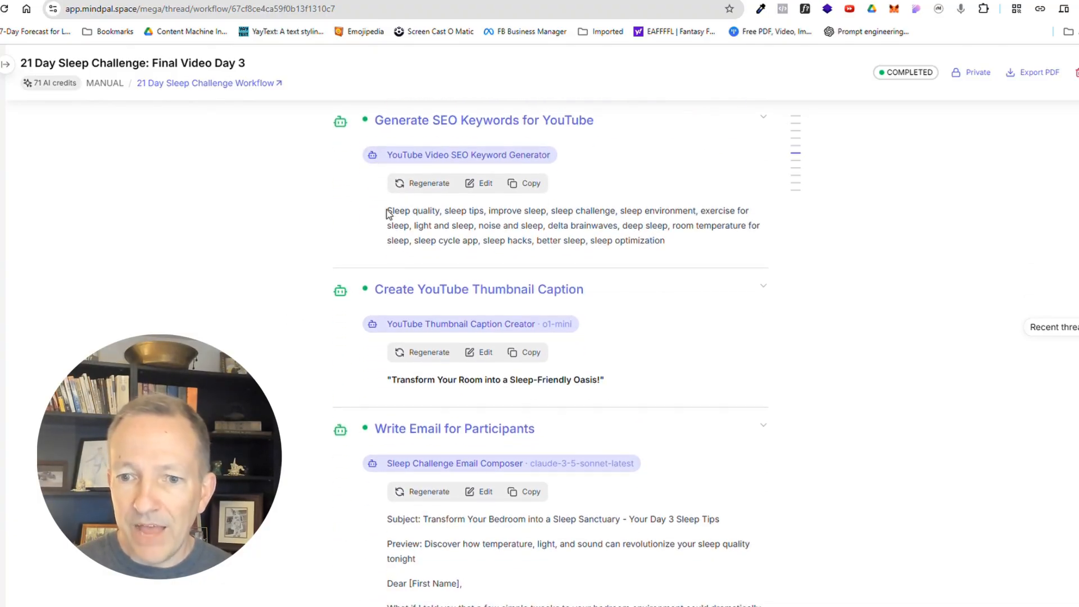
left_click_drag(387, 210, 669, 241)
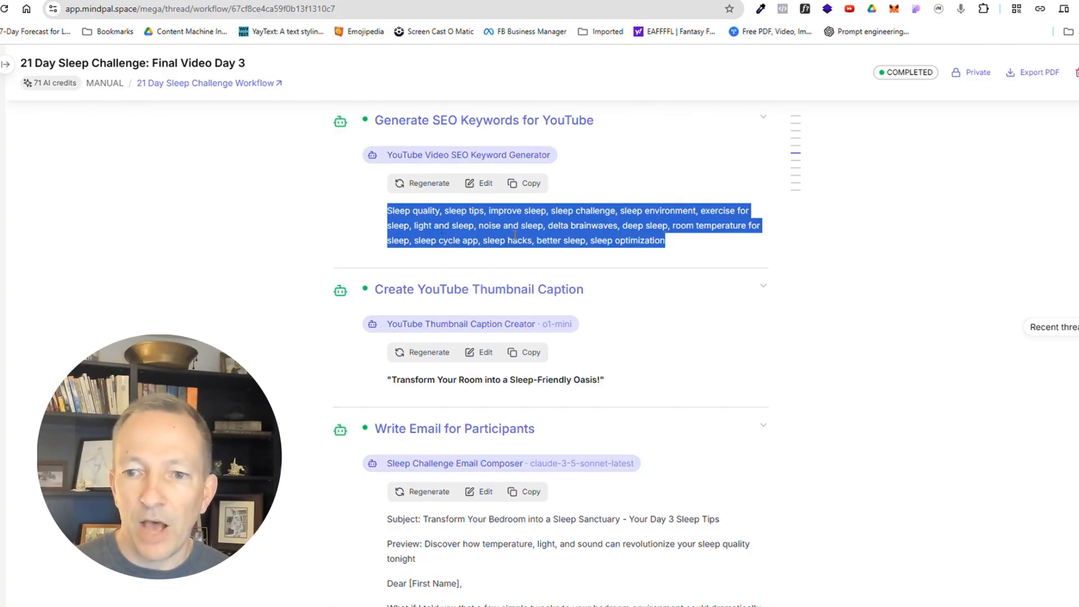
scroll(306, 318, "down", 3)
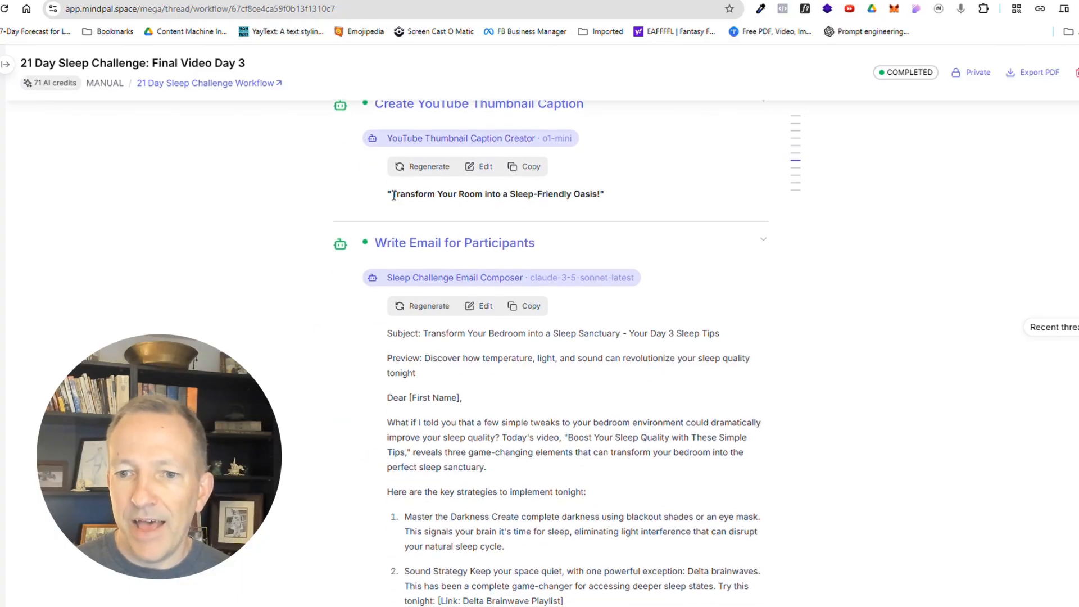
left_click_drag(391, 194, 601, 196)
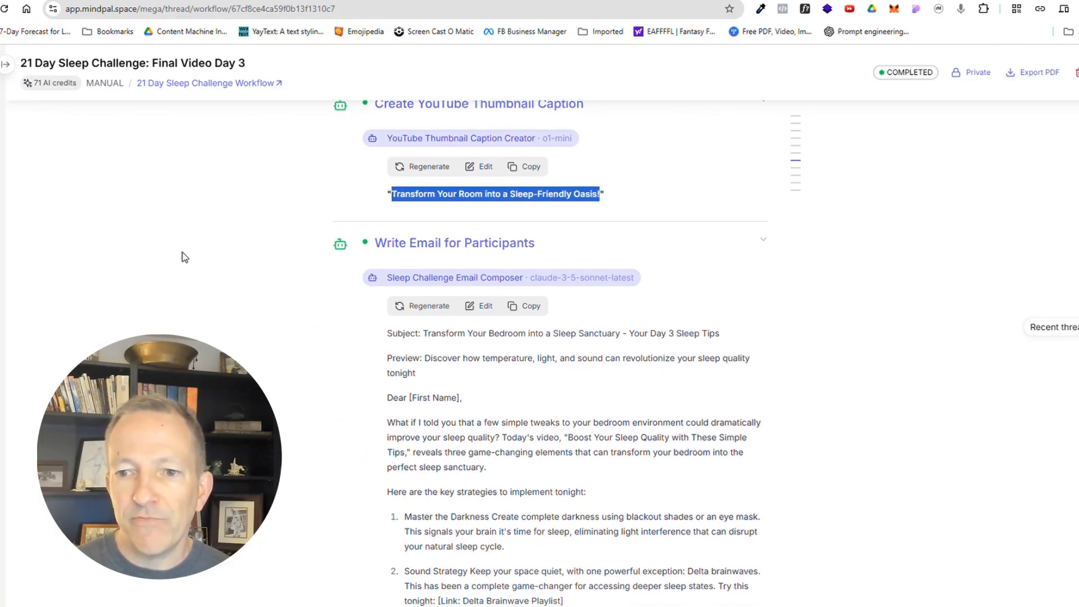
scroll(371, 202, "up", 2)
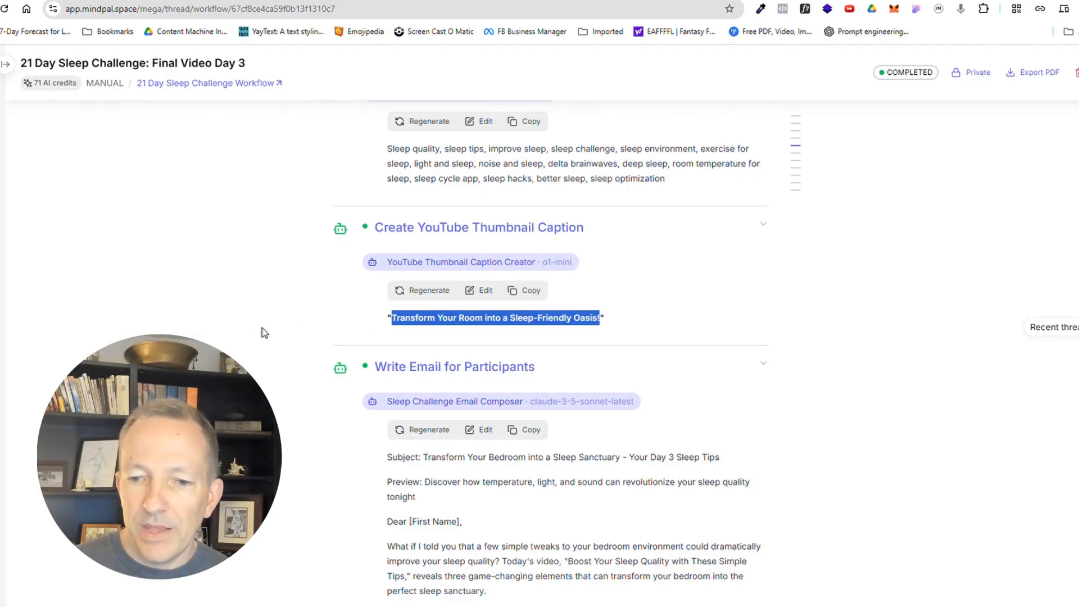
- Read through the generated participant email, examining its subject line, preview text, key strategies and bonus tip
scroll(261, 333, "down", 3)
left_click(271, 291)
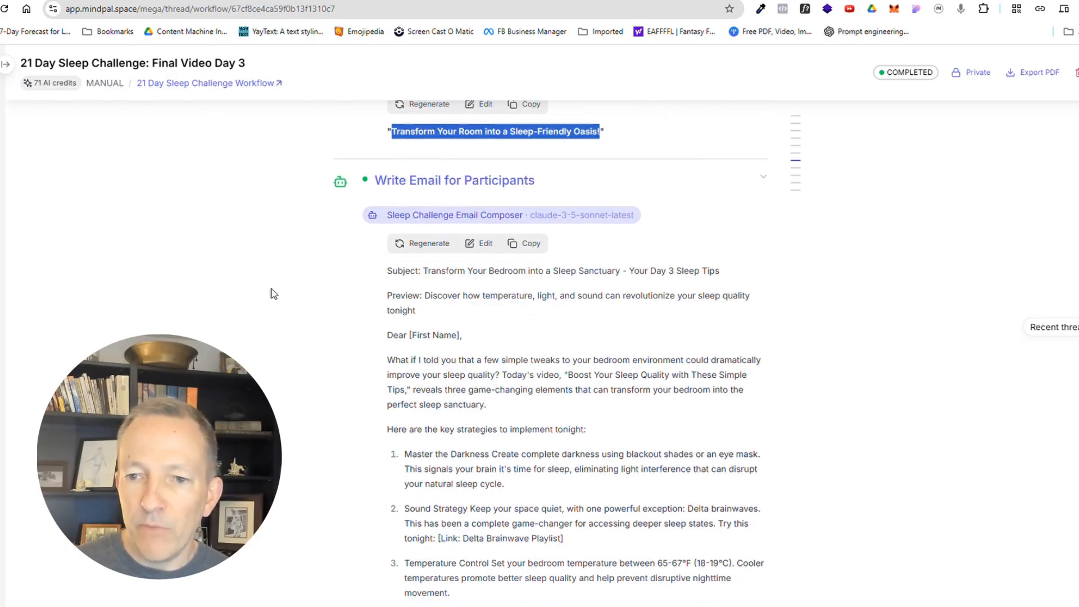
scroll(275, 290, "down", 1)
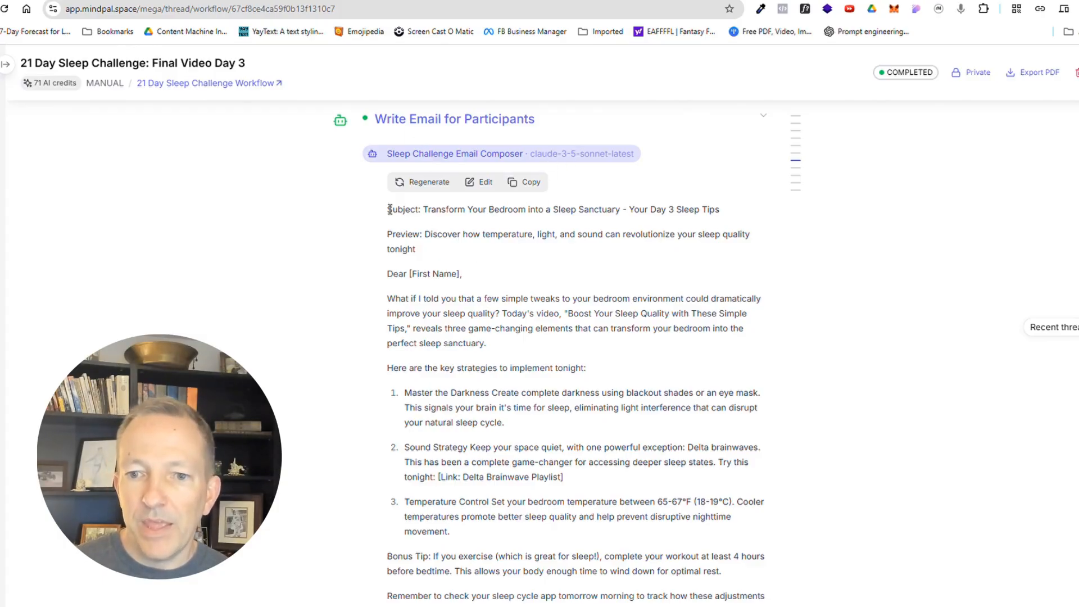
left_click_drag(388, 211, 720, 209)
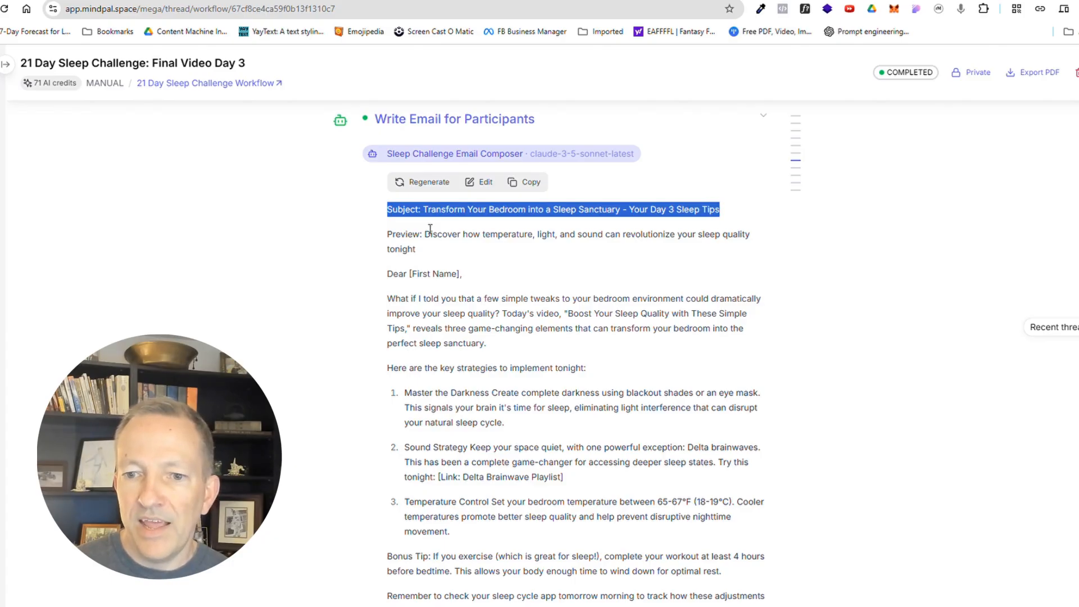
left_click_drag(424, 234, 443, 254)
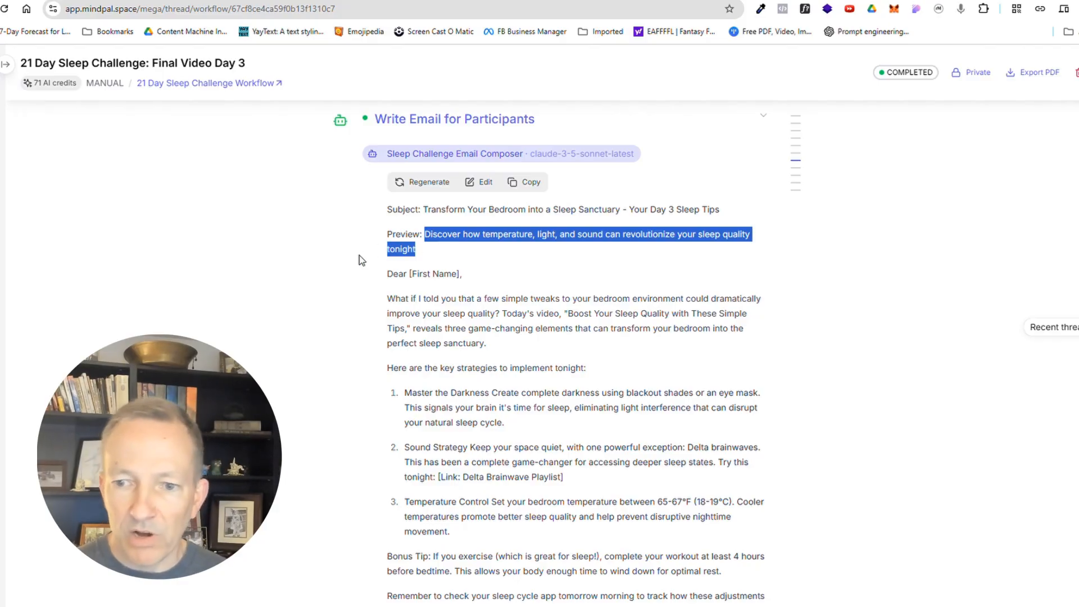
scroll(340, 255, "down", 1)
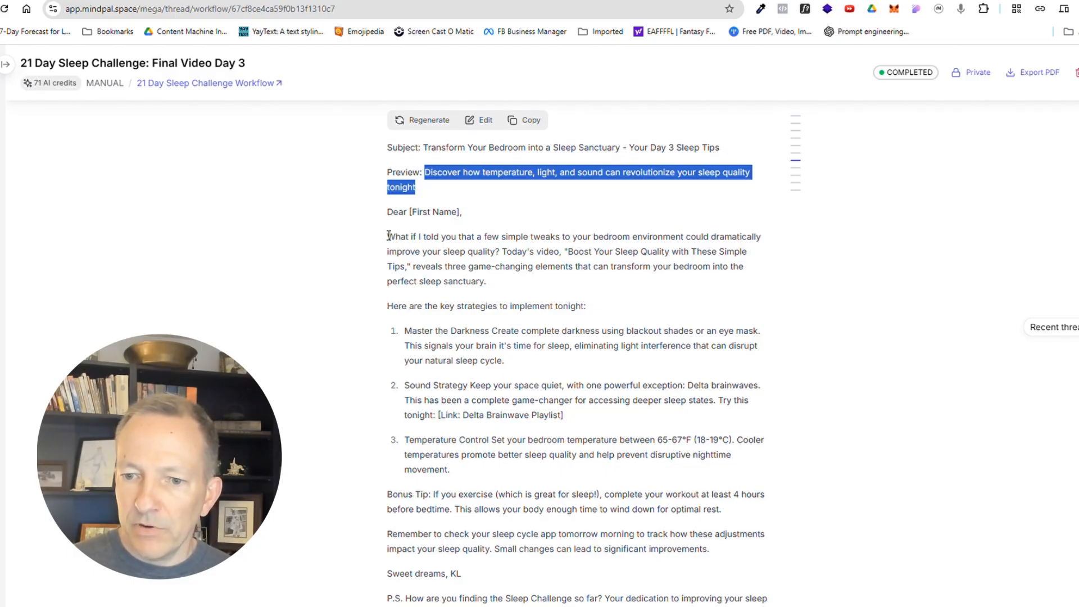
scroll(389, 236, "down", 1)
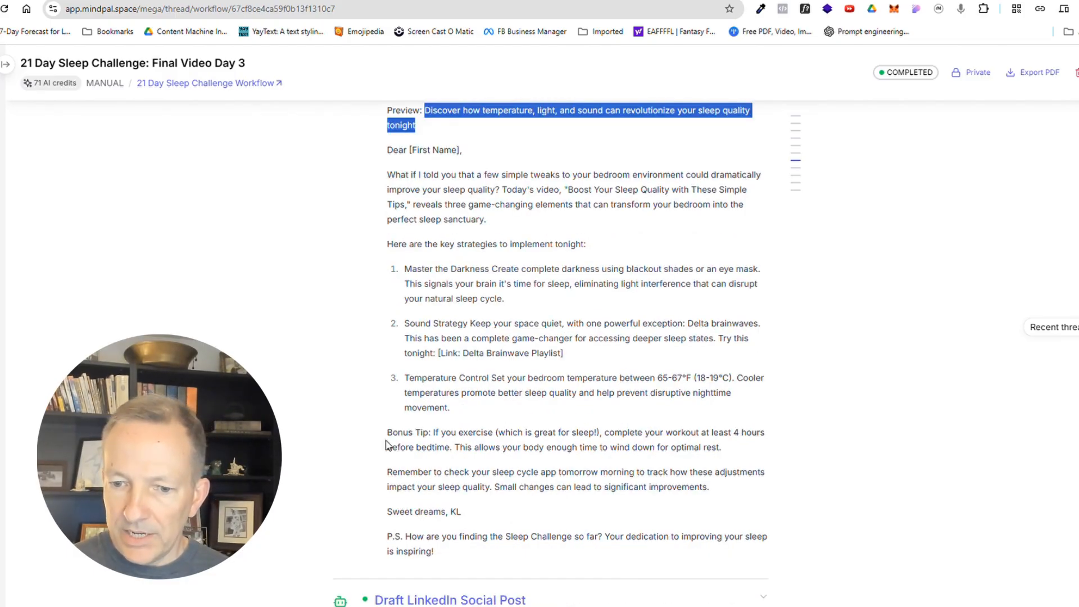
left_click_drag(389, 432, 729, 453)
scroll(416, 289, "down", 1)
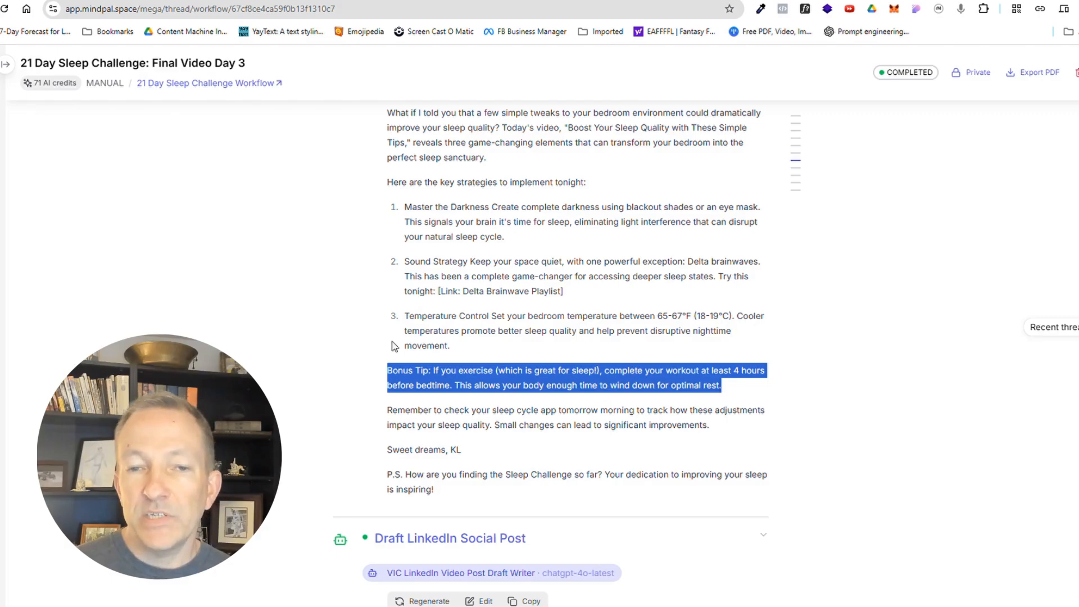
scroll(364, 275, "down", 2)
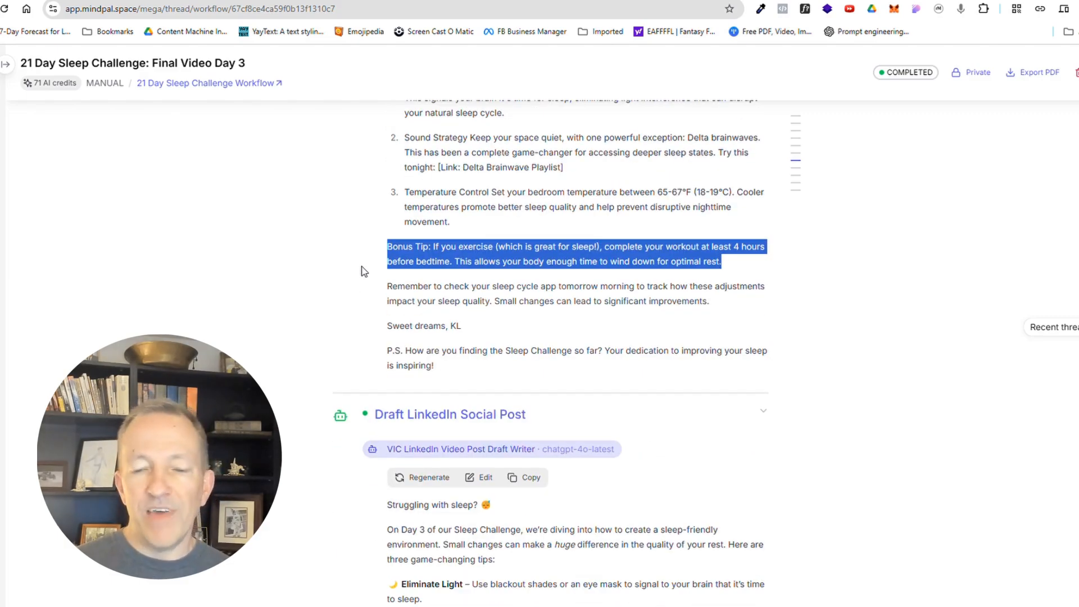
scroll(361, 272, "up", 2)
scroll(358, 314, "down", 3)
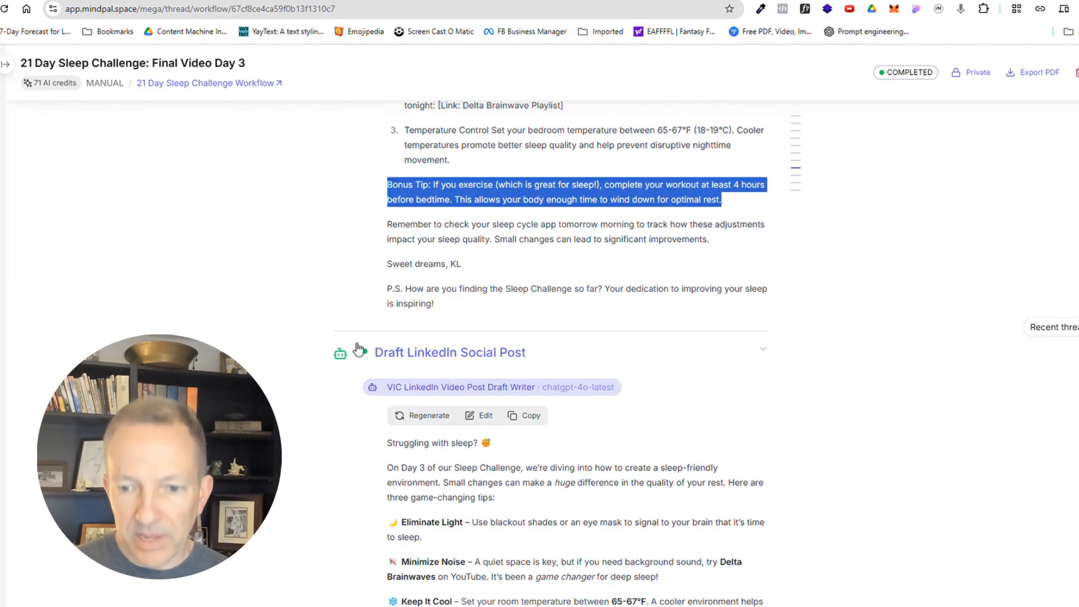
- Read through the generated LinkedIn post draft, from its opening question to the closing call for comments
scroll(358, 349, "down", 3)
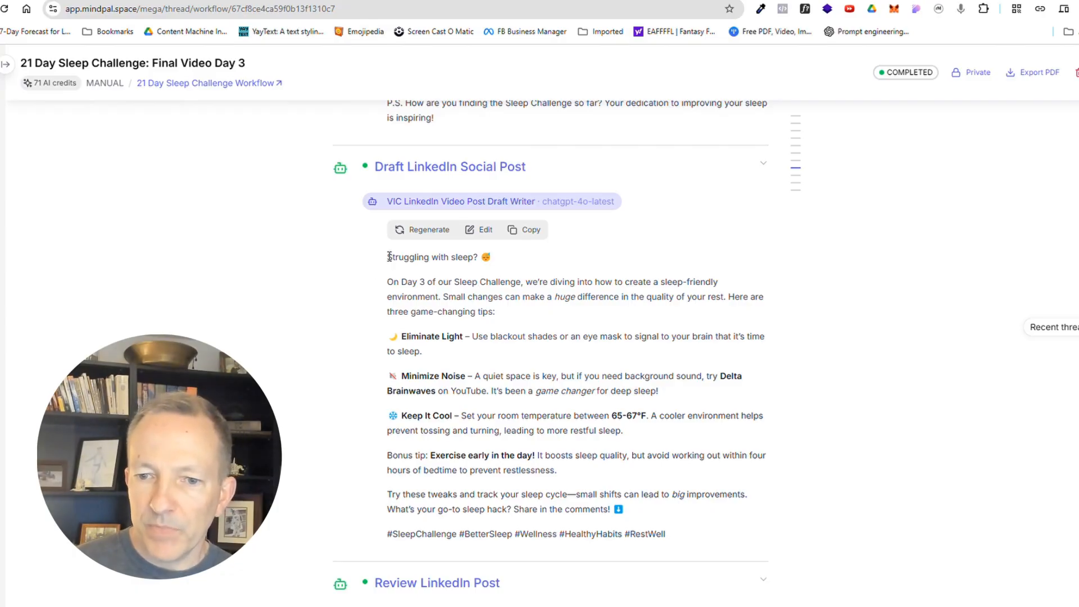
left_click_drag(385, 255, 691, 510)
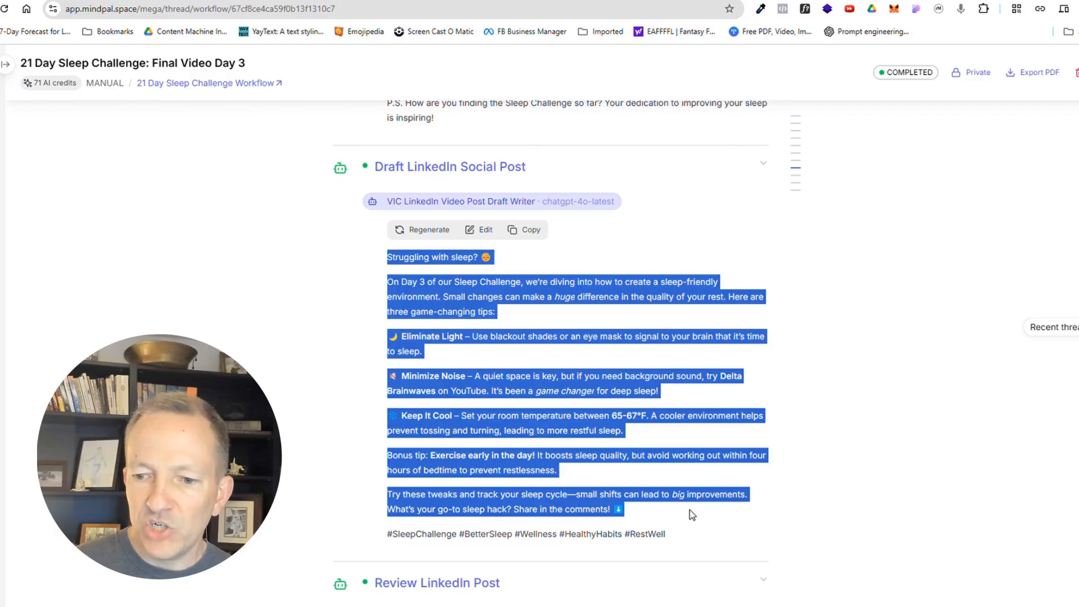
left_click(339, 430)
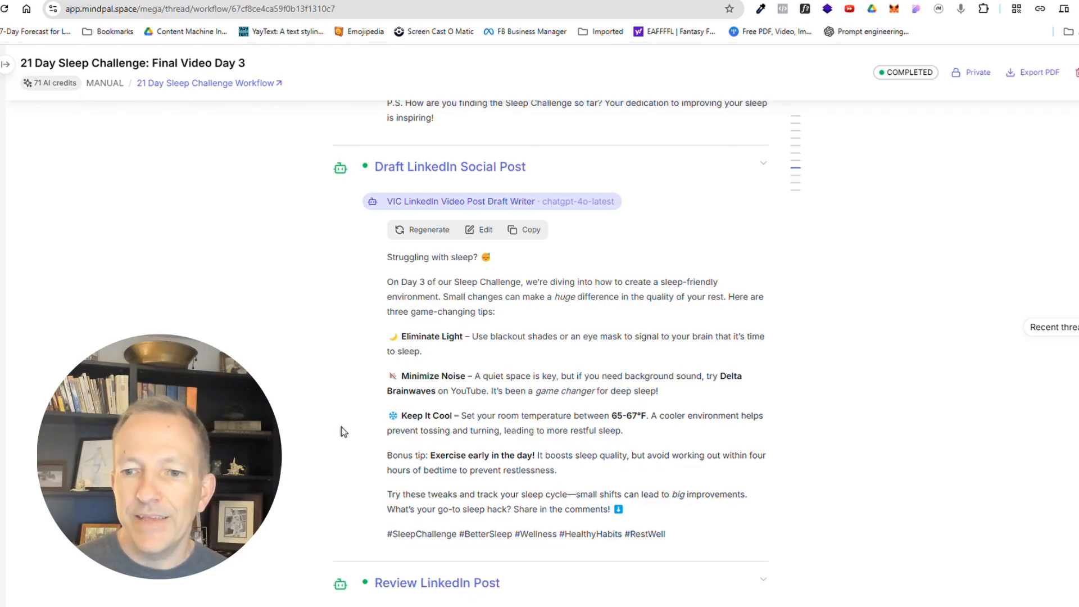
- Examine the edited version of the LinkedIn post, focusing on its rewritten Day 3 introduction
scroll(340, 363, "down", 2)
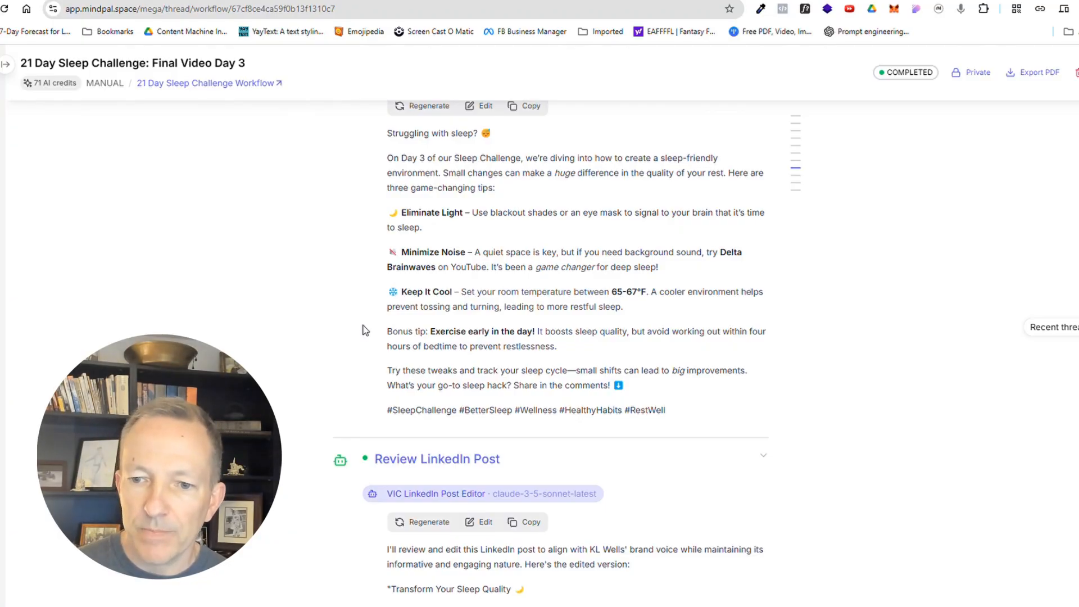
scroll(362, 329, "down", 5)
scroll(363, 329, "down", 1)
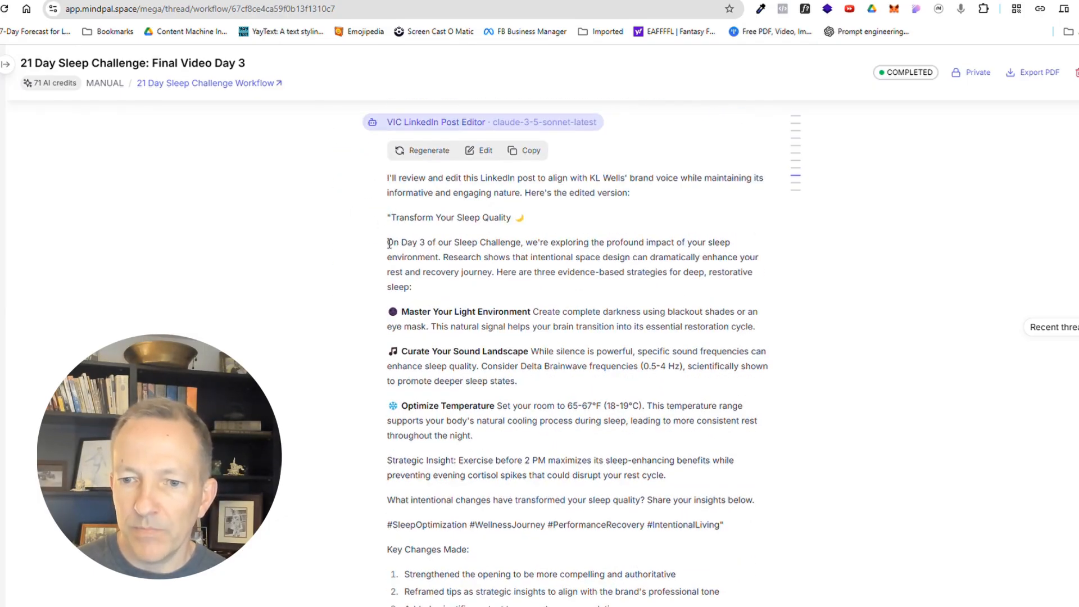
left_click_drag(387, 242, 487, 288)
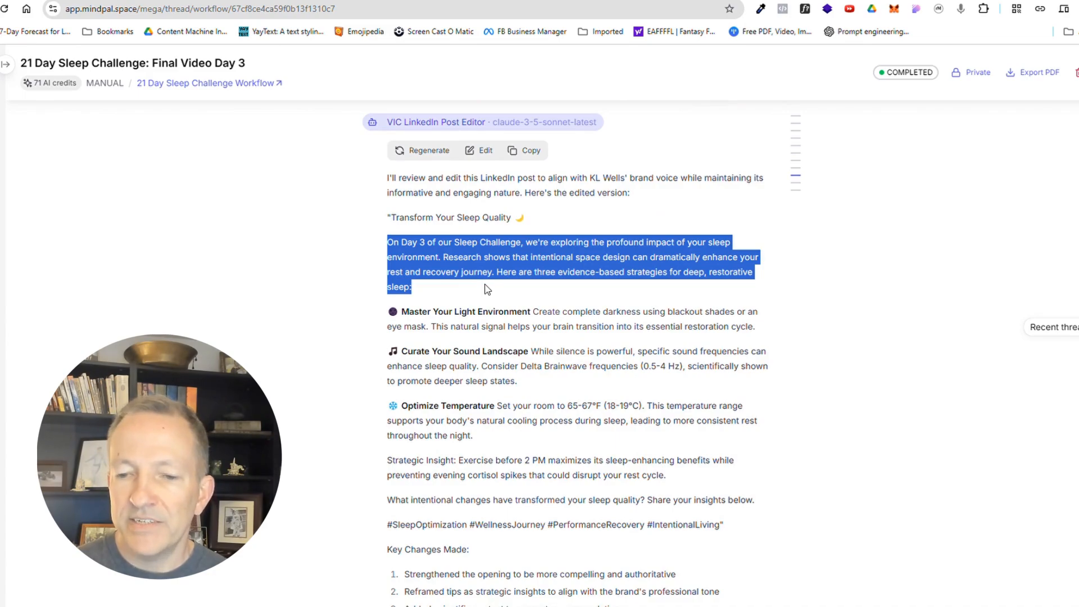
scroll(364, 343, "down", 2)
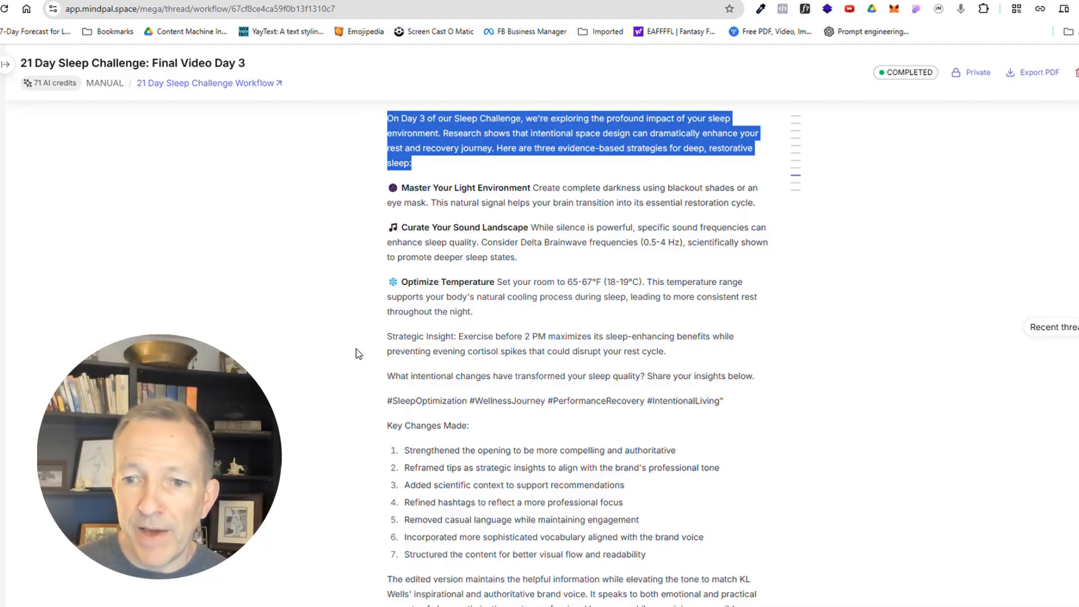
left_click(358, 353)
- Compare the body of the LinkedIn draft with the opening of the editor's revised version
scroll(359, 349, "up", 7)
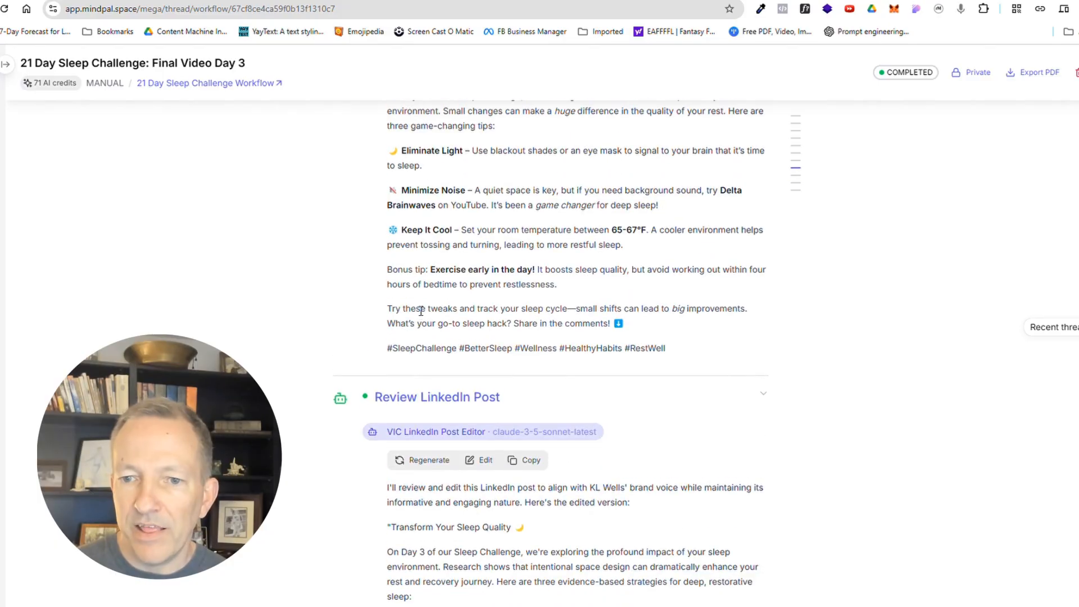
scroll(420, 311, "up", 2)
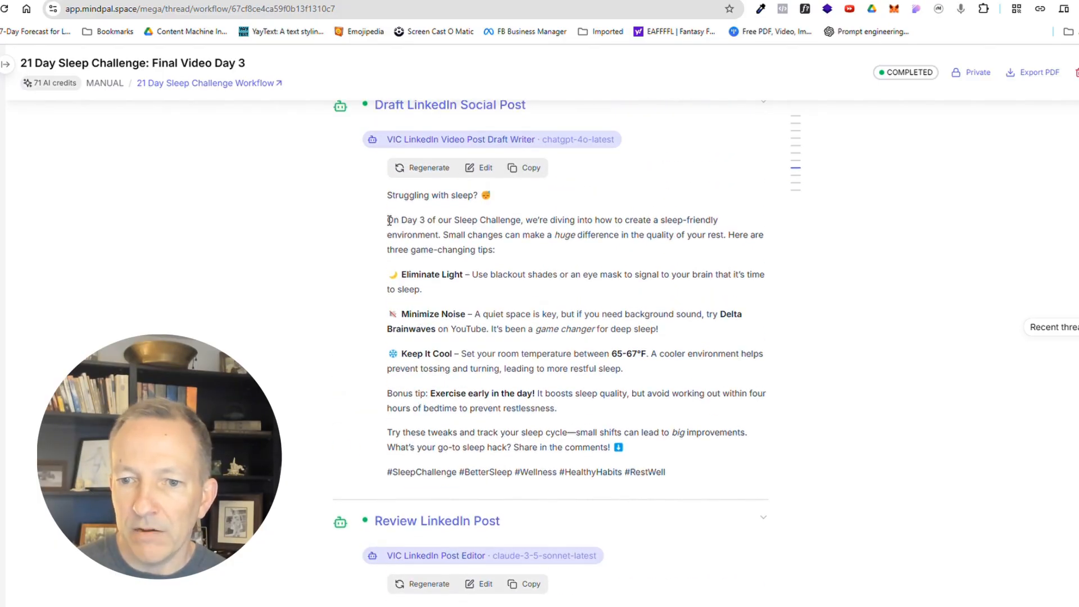
left_click_drag(388, 220, 660, 447)
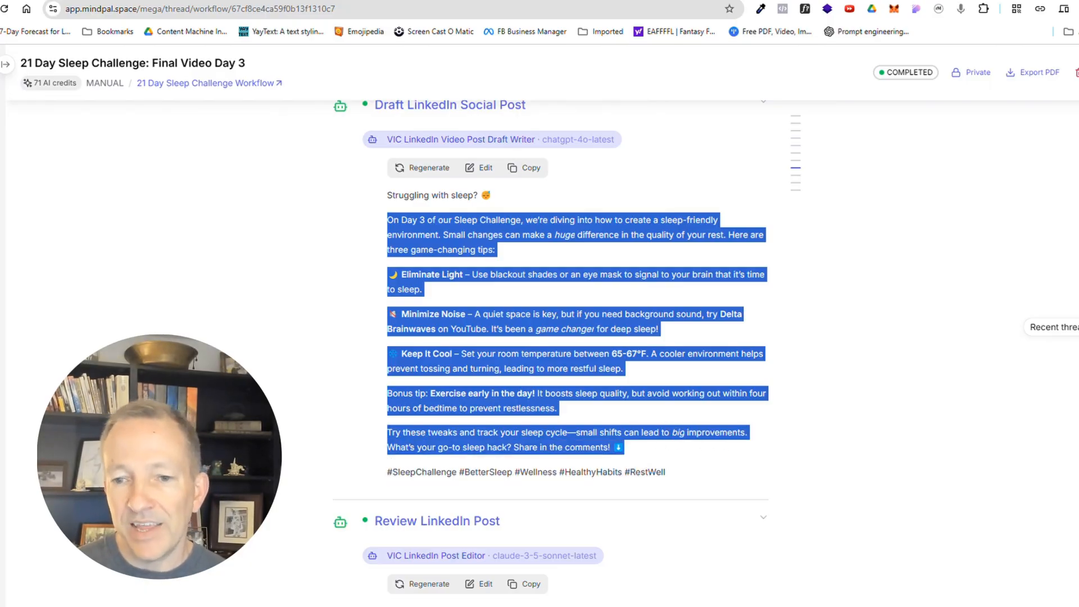
scroll(322, 234, "down", 8)
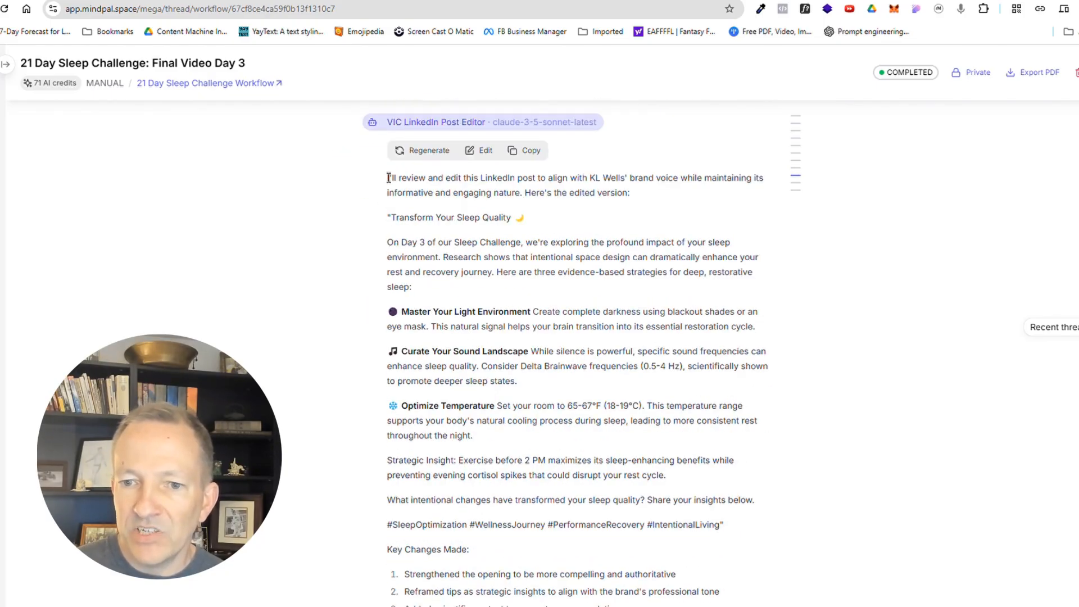
left_click_drag(388, 178, 517, 292)
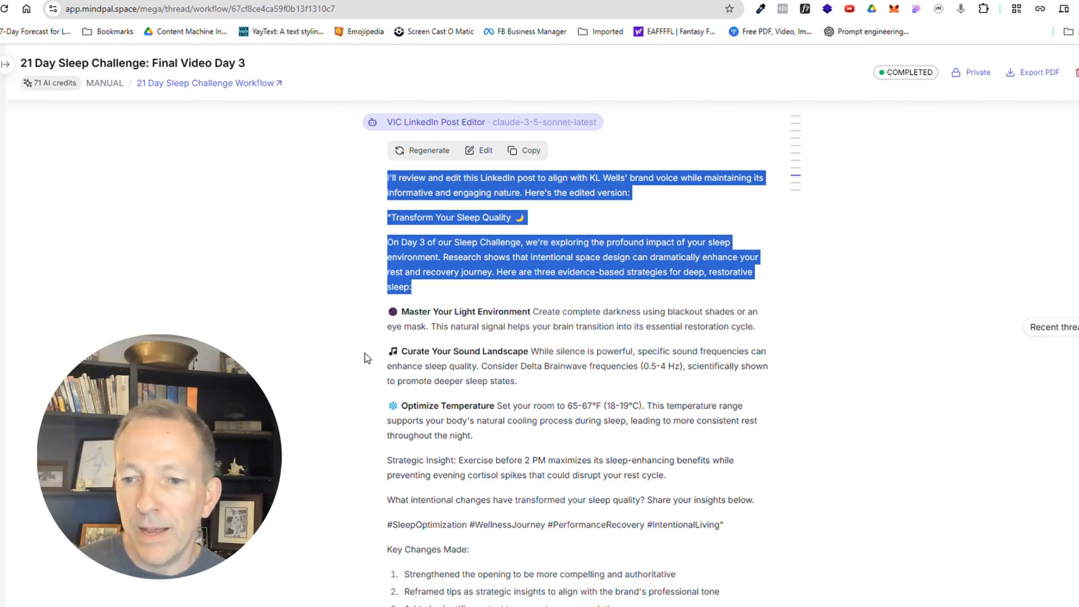
left_click(328, 388)
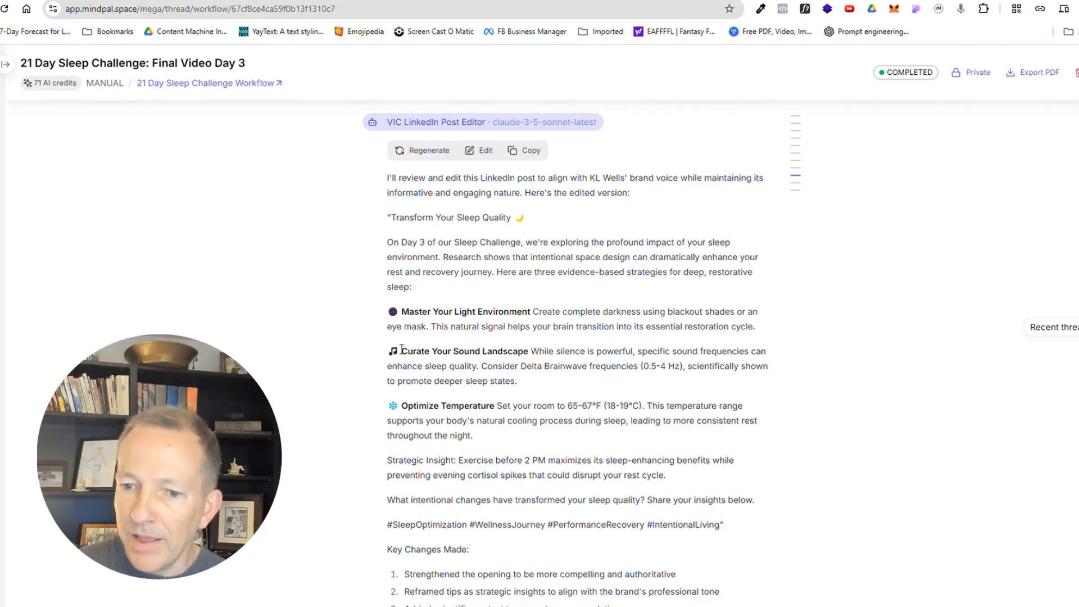
- Review the edited LinkedIn post's closing question, its hashtags and the Key Changes Made list
scroll(382, 346, "down", 2)
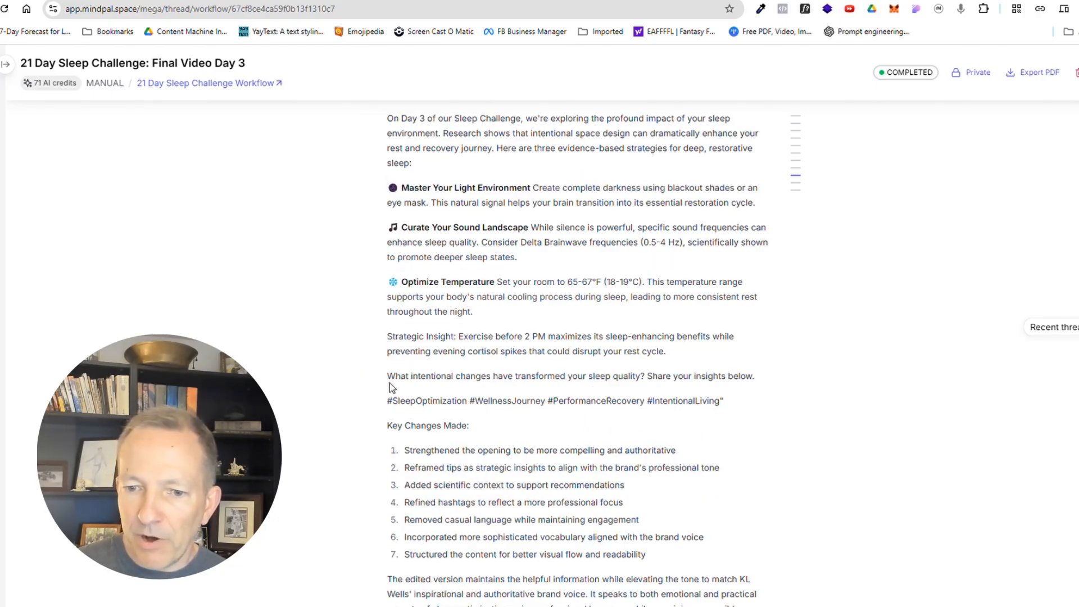
left_click_drag(388, 376, 725, 400)
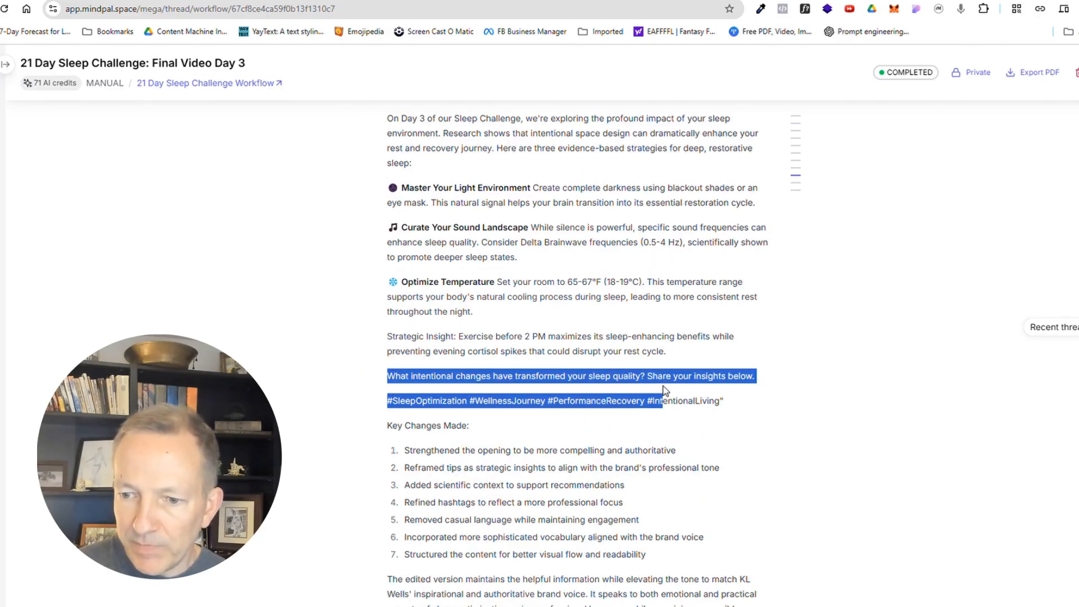
left_click(636, 414)
scroll(332, 369, "down", 3)
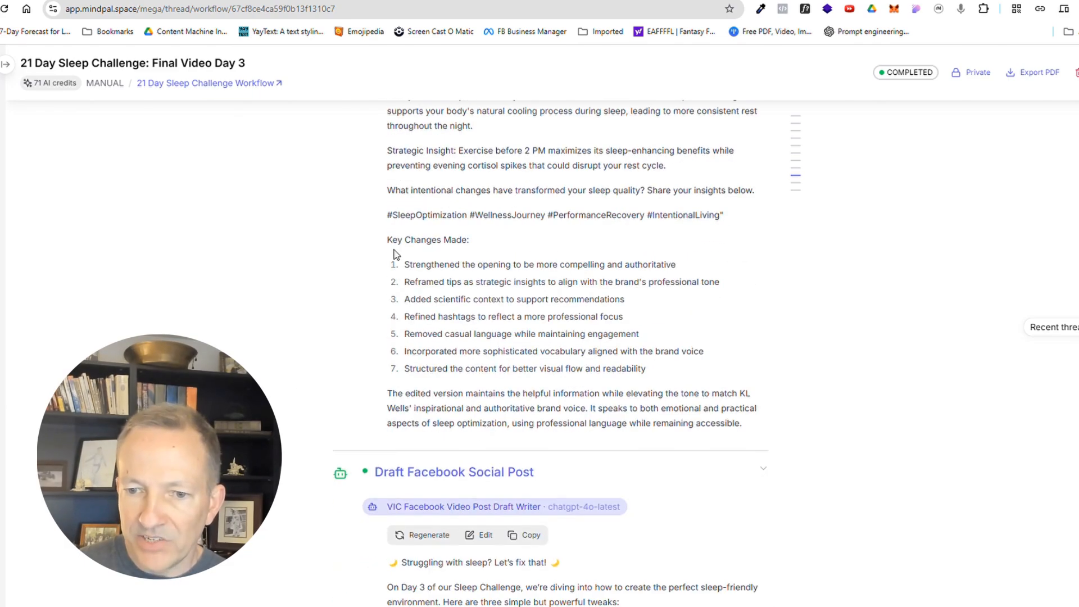
left_click_drag(387, 242, 623, 351)
- Delete the introductory "I'll review and edit this LinkedIn post" paragraph from the Review LinkedIn Post output and save the edit
scroll(650, 368, "up", 8)
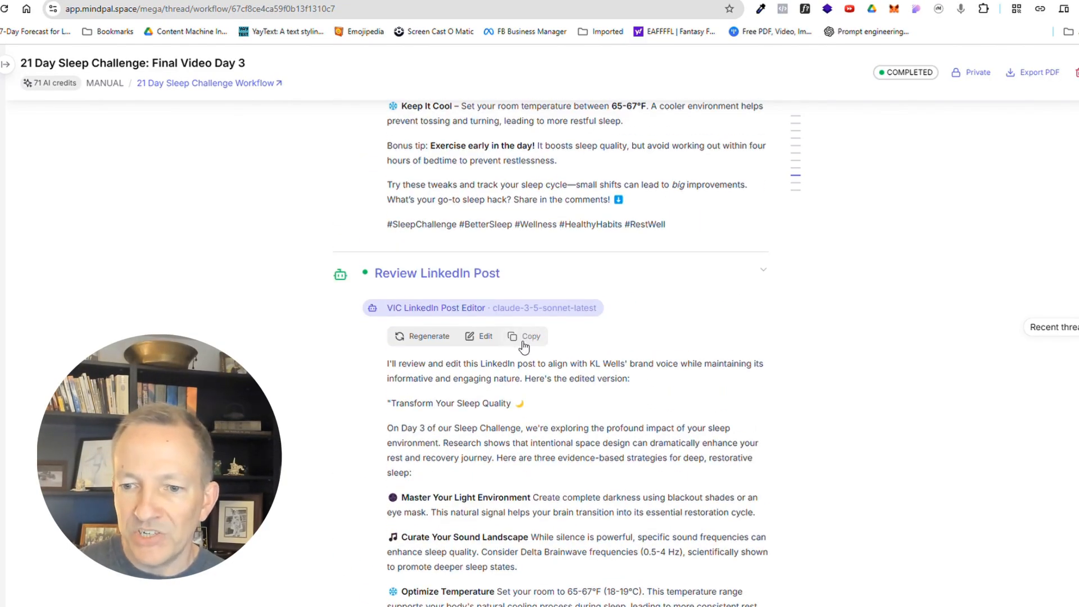
scroll(347, 467, "down", 2)
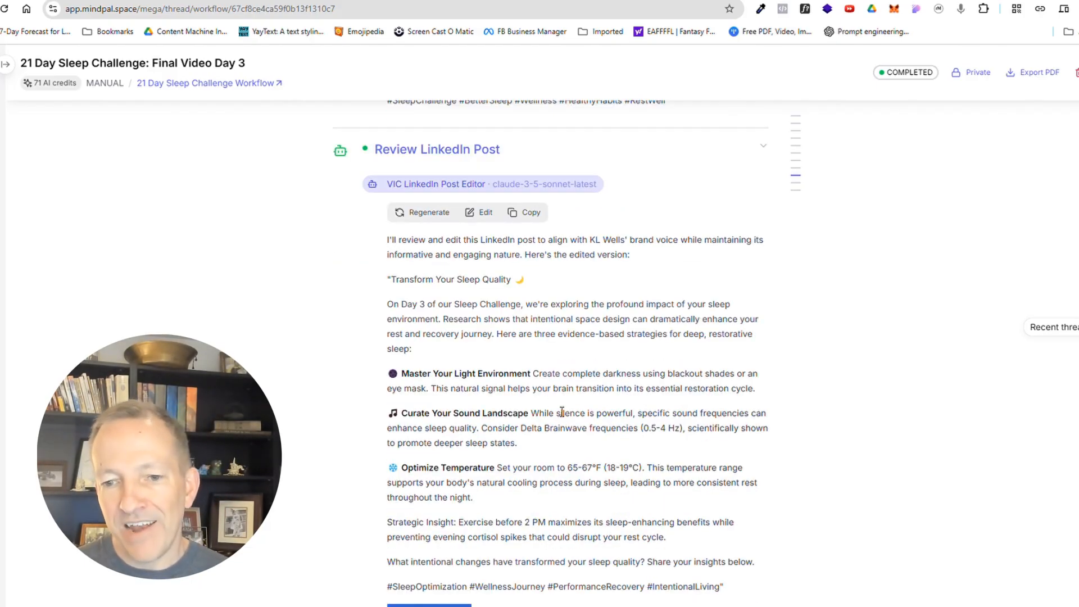
left_click(482, 212)
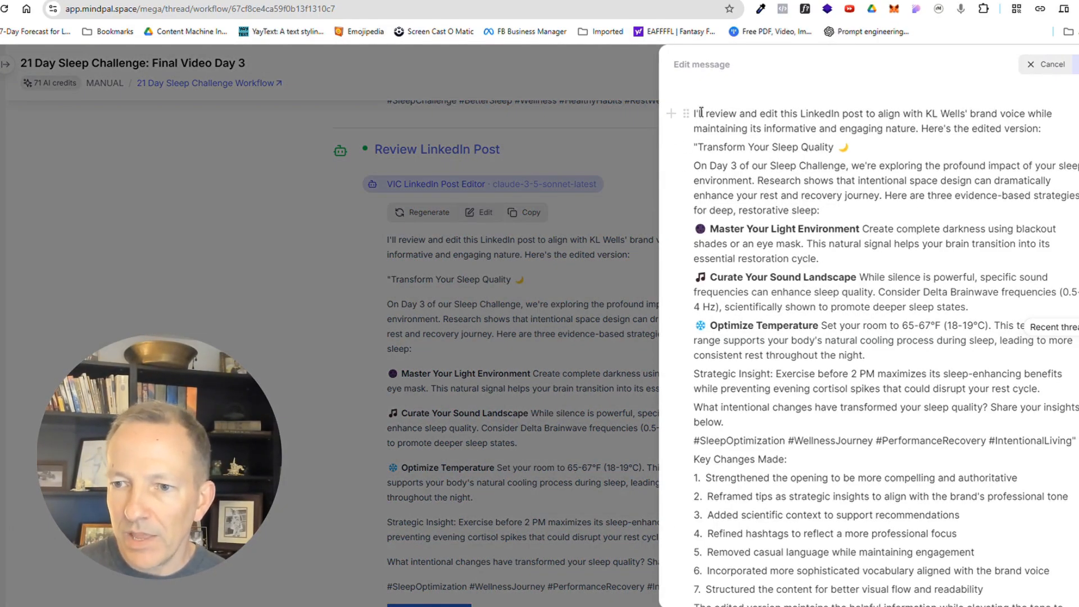
left_click_drag(694, 113, 1053, 138)
key("BackSpace")
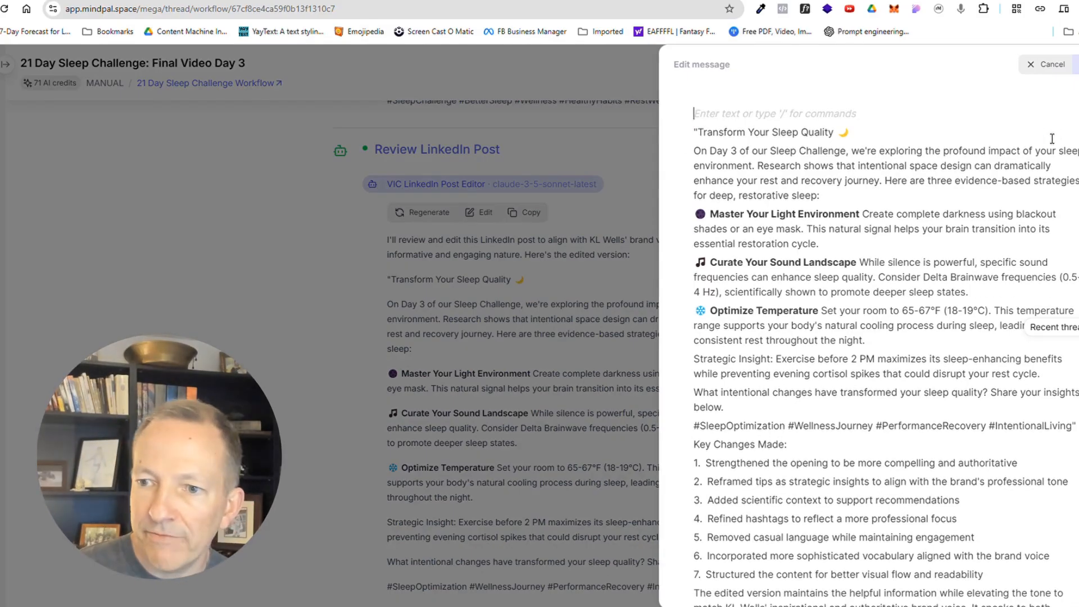
left_click(1076, 64)
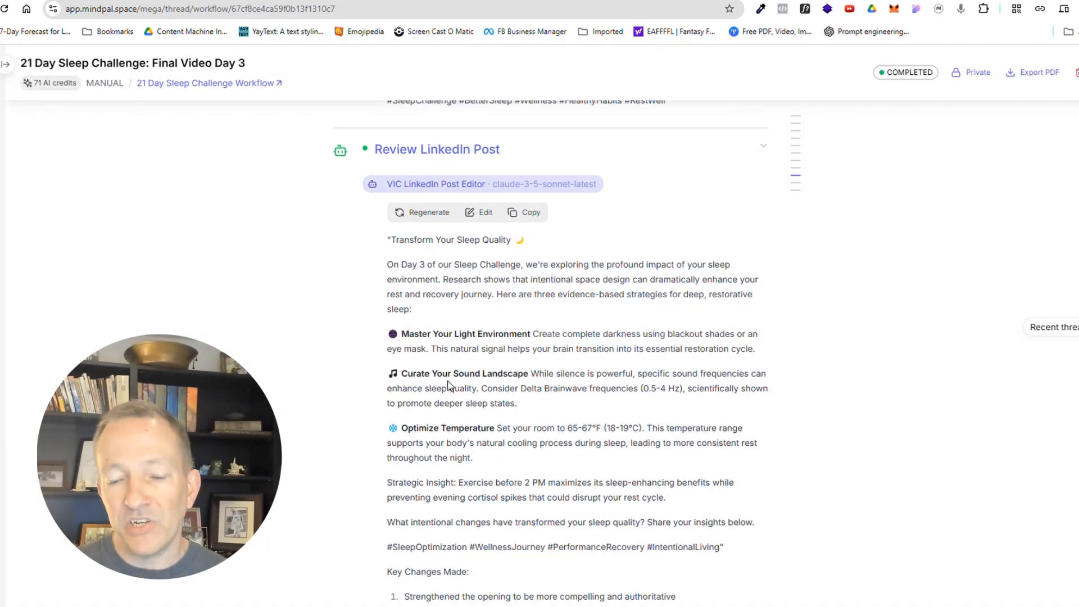
- Read through the Draft Facebook Social Post output, from its opening line to the closing question
scroll(448, 384, "down", 2)
scroll(448, 385, "down", 2)
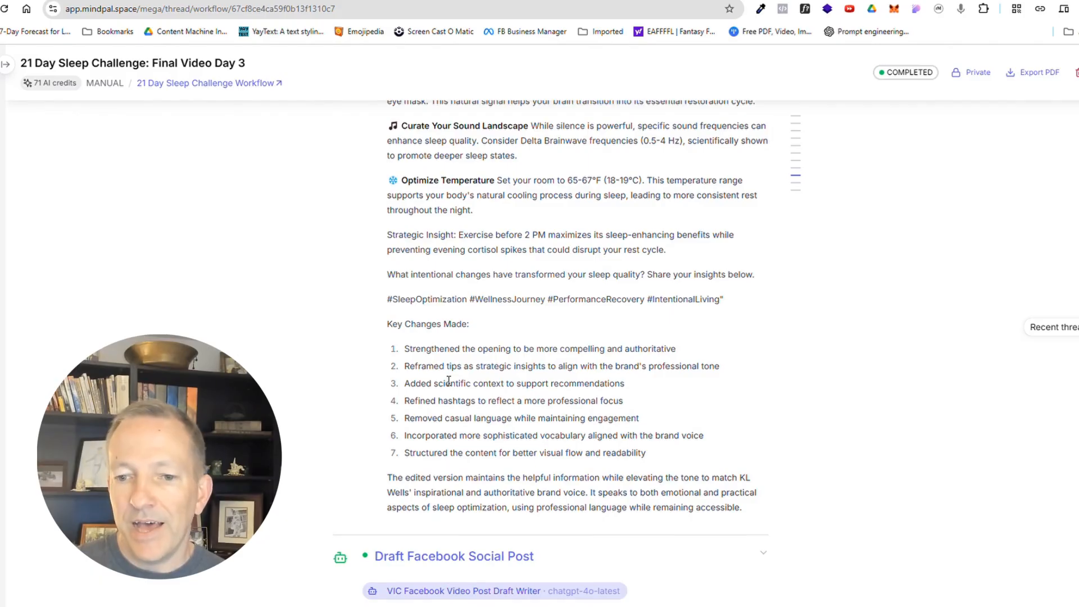
scroll(392, 263, "down", 1)
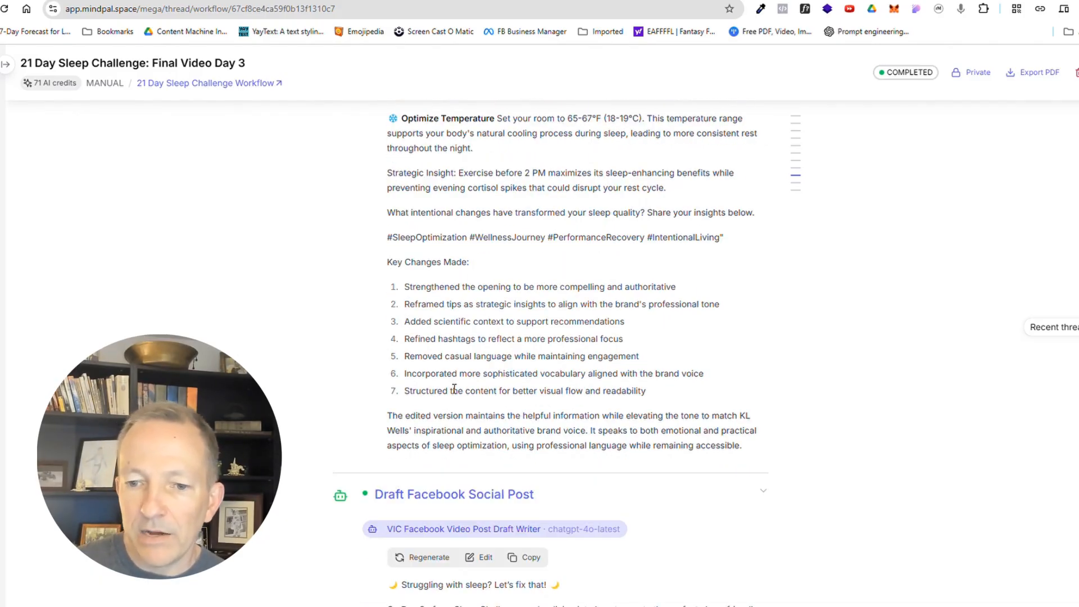
scroll(463, 388, "down", 1)
scroll(463, 387, "down", 6)
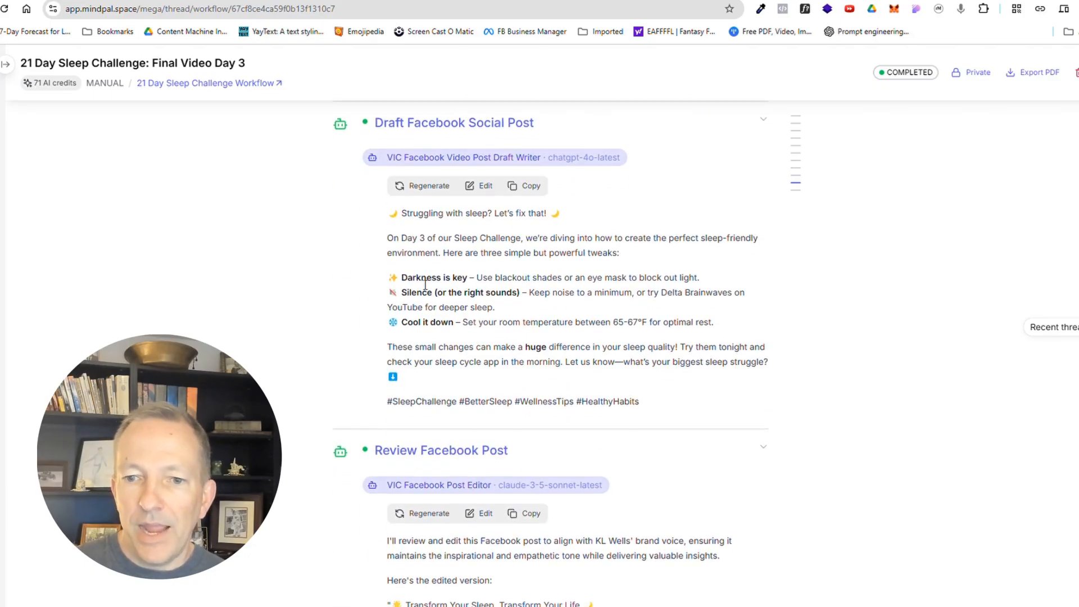
left_click_drag(393, 216, 770, 378)
- Examine the edited Facebook post under Review Facebook Post and compare it with the draft
scroll(265, 312, "down", 4)
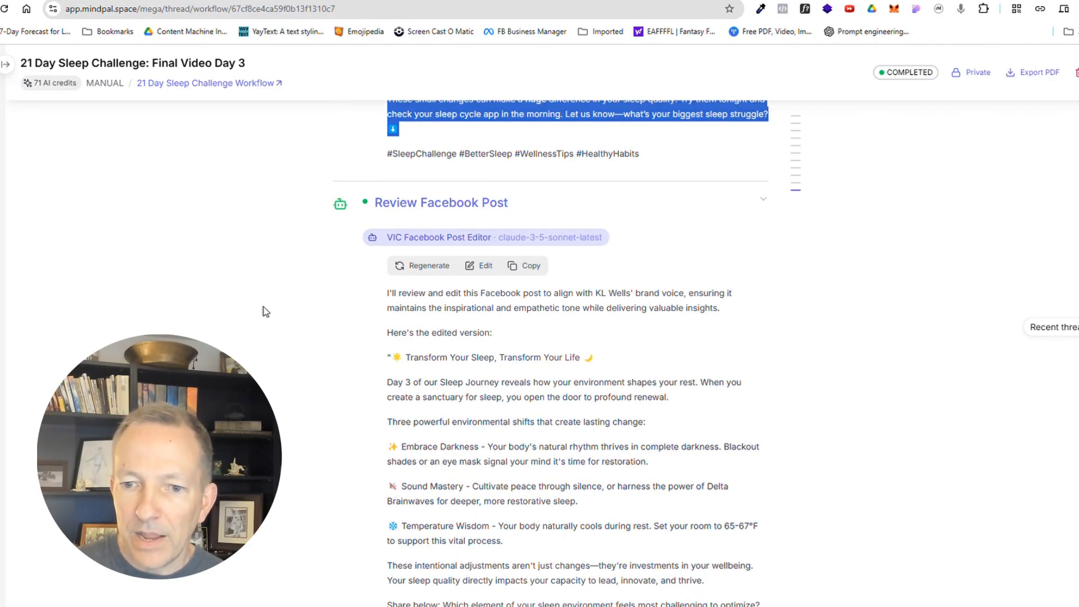
scroll(387, 324, "down", 1)
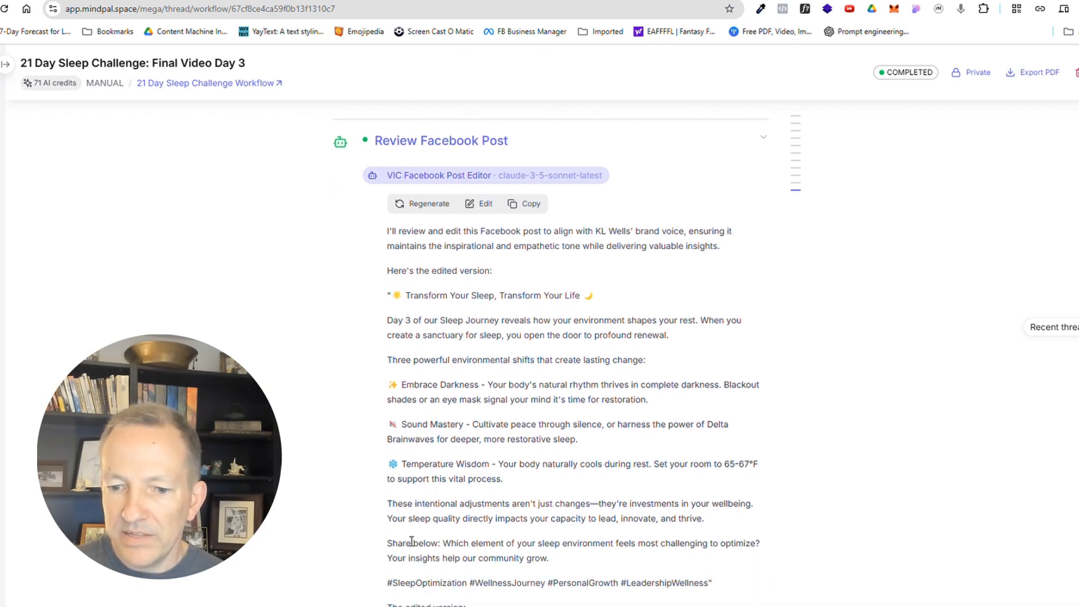
scroll(403, 506, "up", 7)
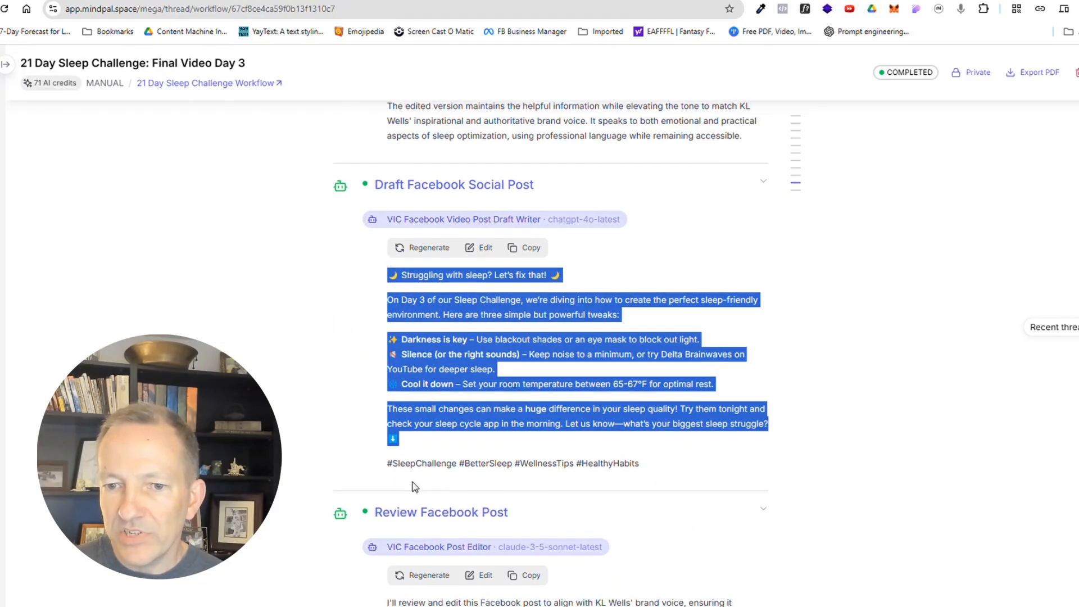
left_click(231, 328)
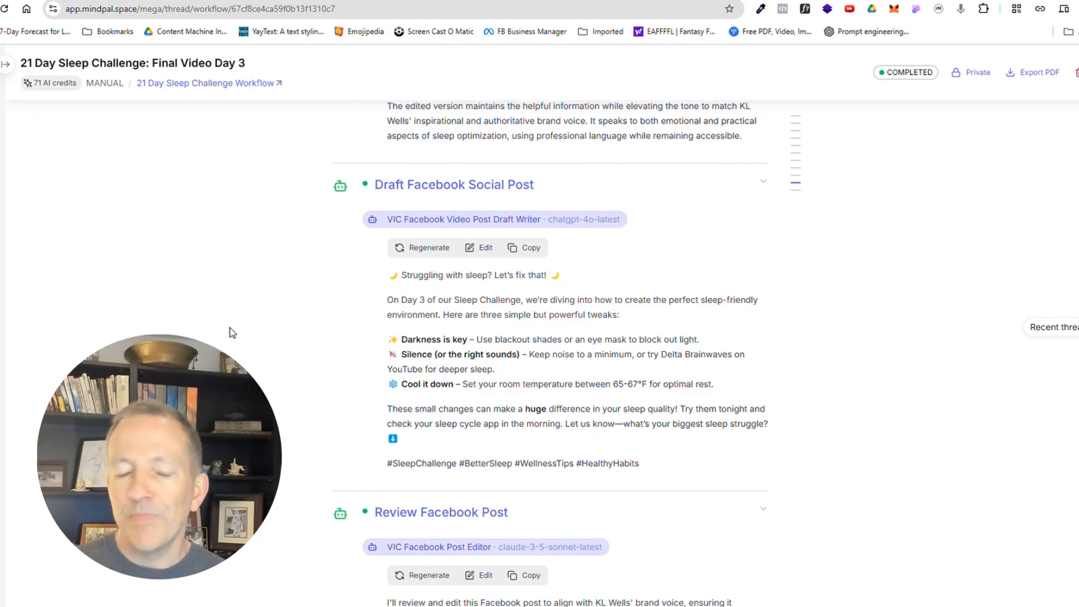